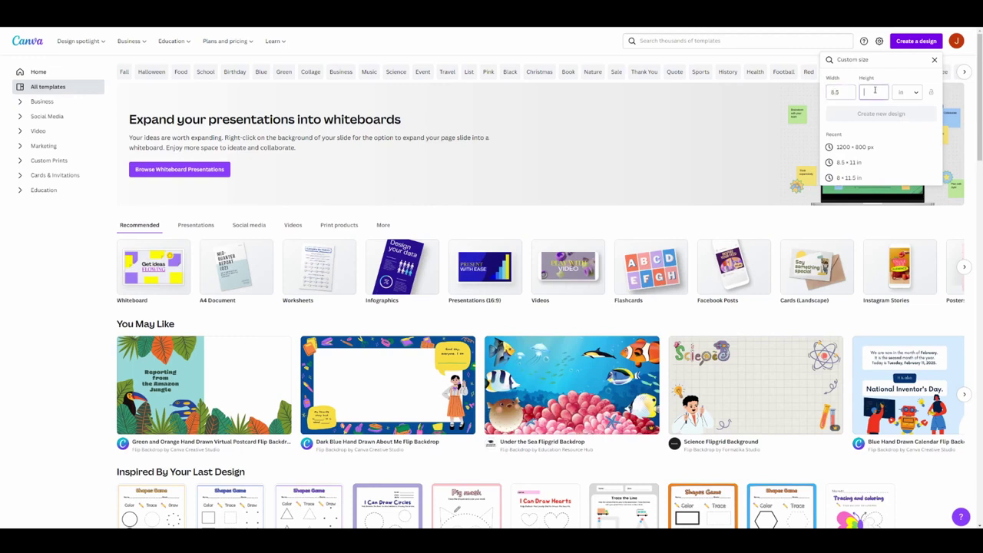
# - Set the custom design height to 11 in and create the new 8.5 by 11 in design
pyautogui.write('11')
pyautogui.click(910, 112)
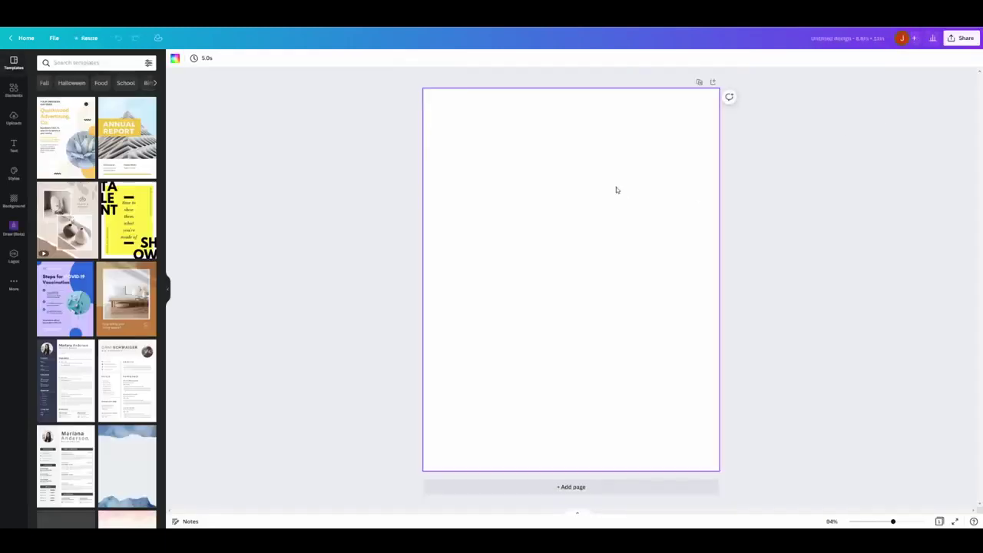
# - Add a heading in the MusiSync font and replace its text with "G" to produce a treble clef
pyautogui.click(11, 90)
pyautogui.click(14, 144)
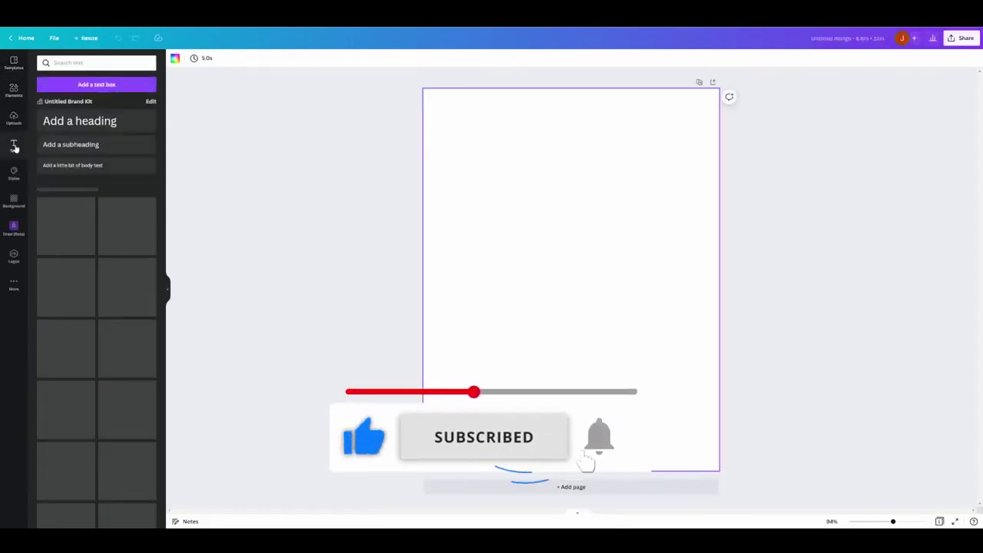
pyautogui.click(84, 119)
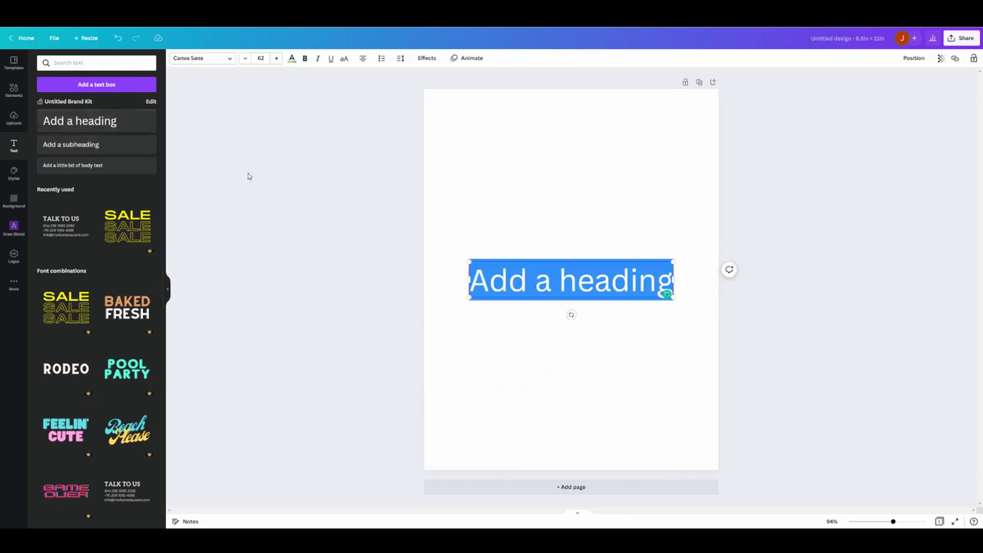
pyautogui.click(201, 57)
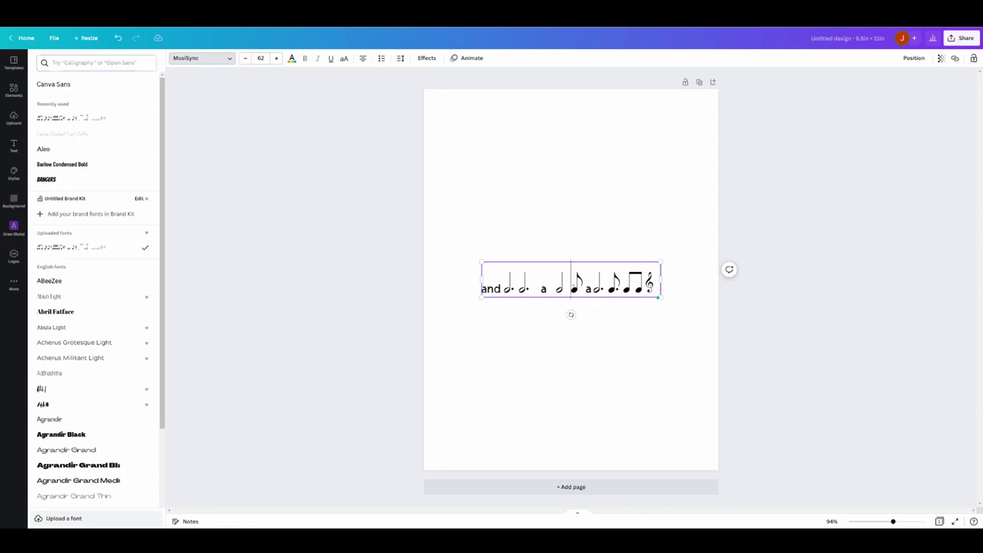
pyautogui.doubleClick(573, 286)
pyautogui.tripleClick(576, 285)
pyautogui.write('G')
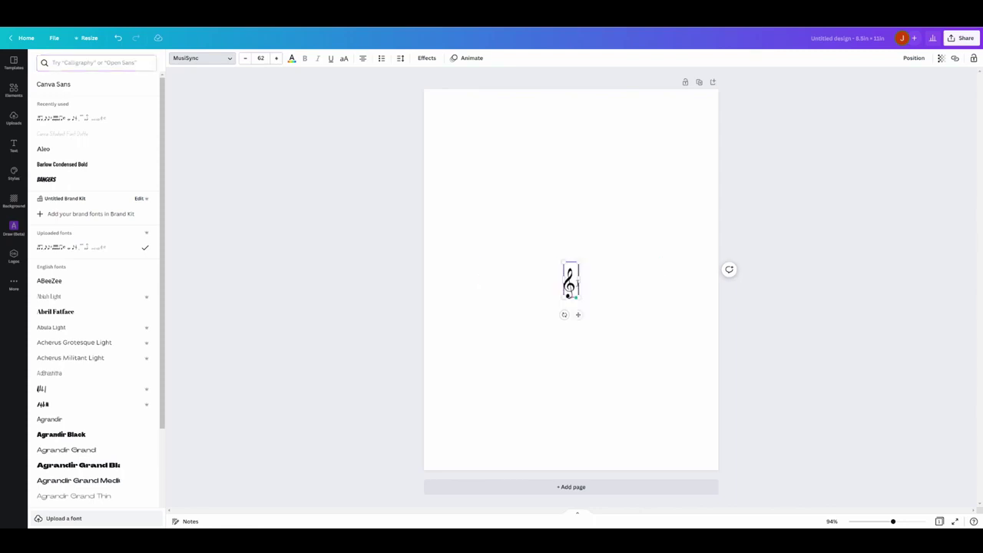
# - Enlarge the treble clef to about font size 631, narrow its text box to fit and centre it on the page
pyautogui.moveTo(579, 263); pyautogui.dragTo(704, 139)
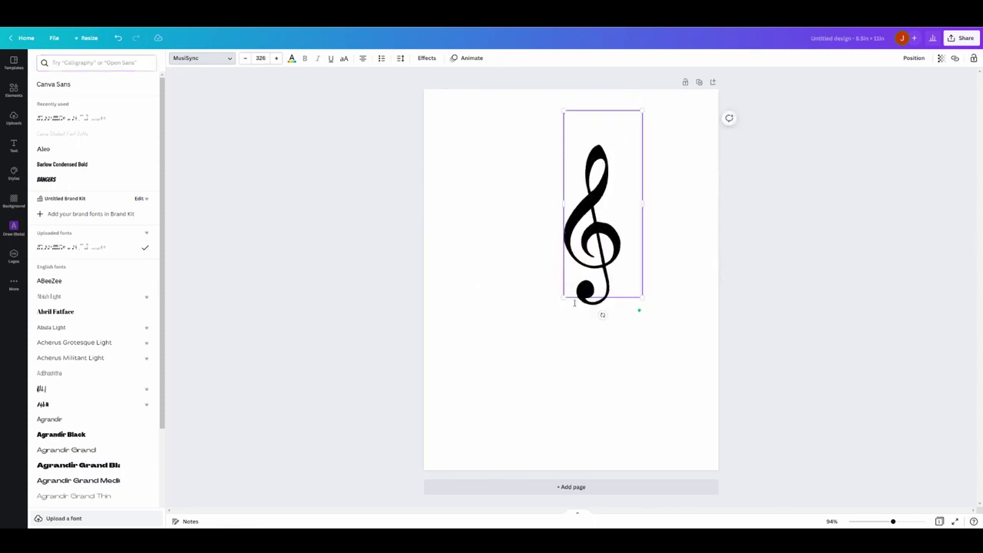
pyautogui.moveTo(565, 299); pyautogui.dragTo(390, 395)
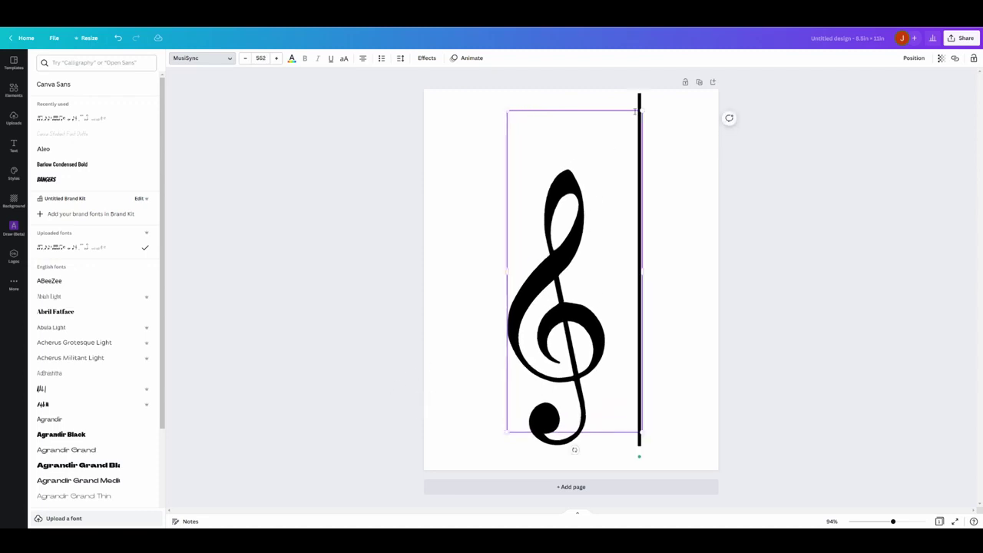
pyautogui.moveTo(634, 112); pyautogui.dragTo(654, 71)
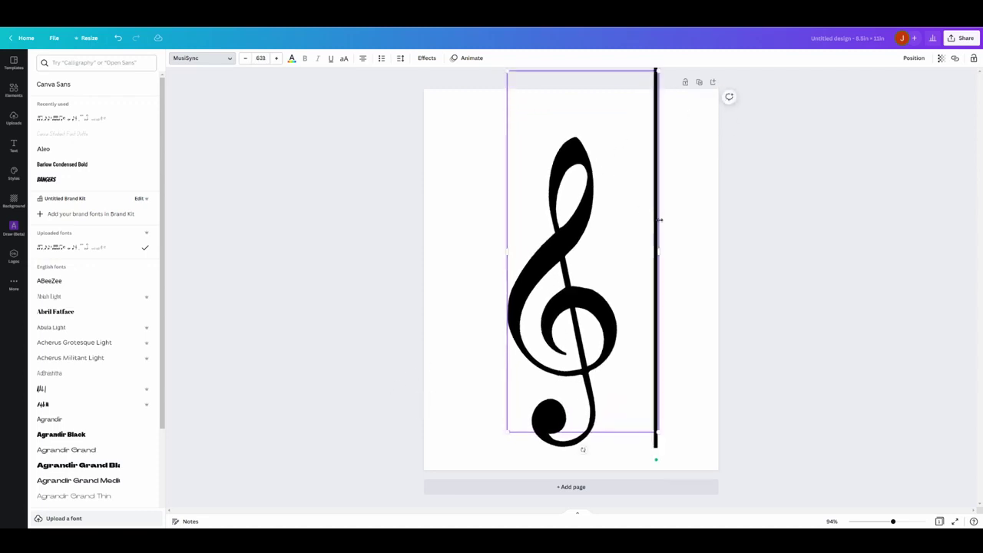
pyautogui.moveTo(659, 220); pyautogui.dragTo(594, 248)
pyautogui.click(704, 246)
# - Apply the Hollow text effect to the treble clef with thickness 1
pyautogui.click(425, 59)
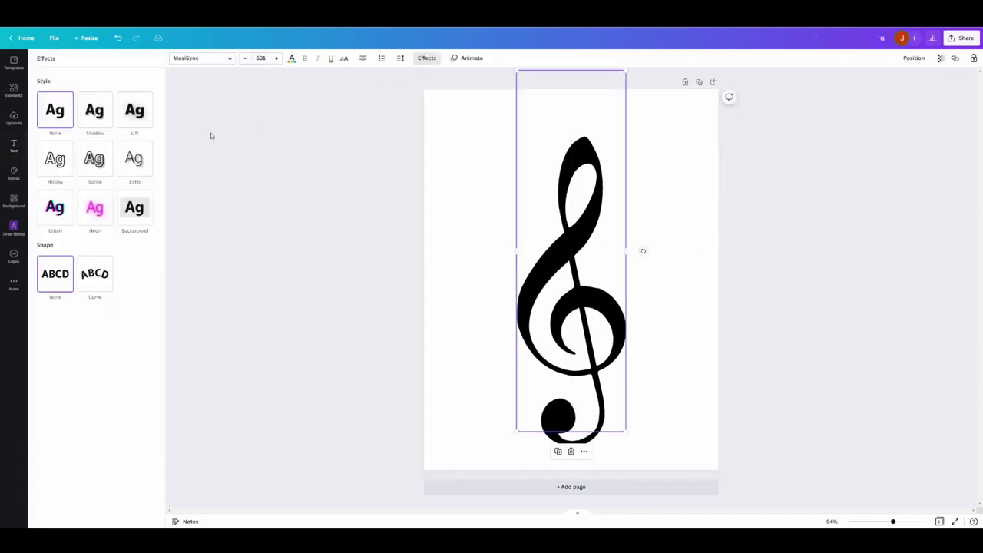
pyautogui.click(66, 158)
pyautogui.click(93, 164)
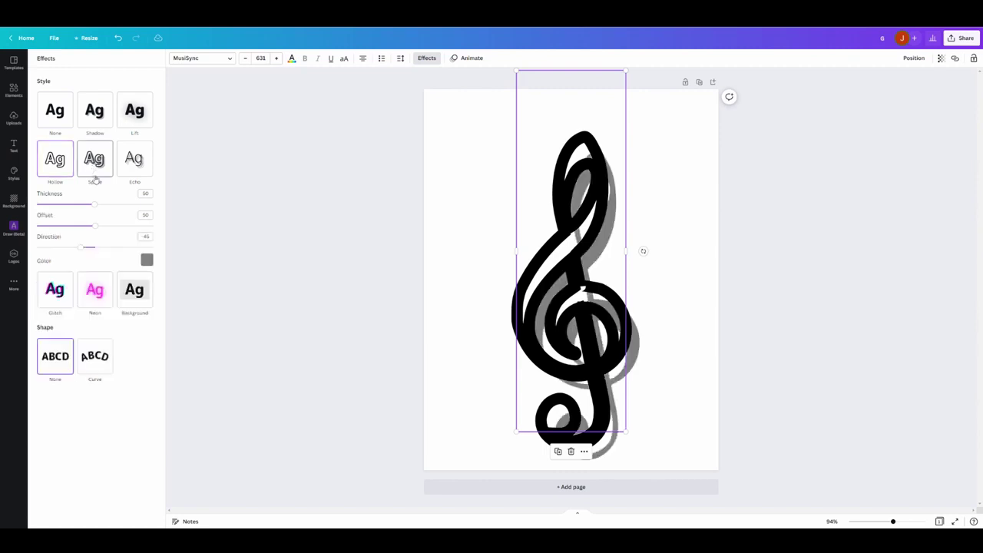
pyautogui.click(63, 181)
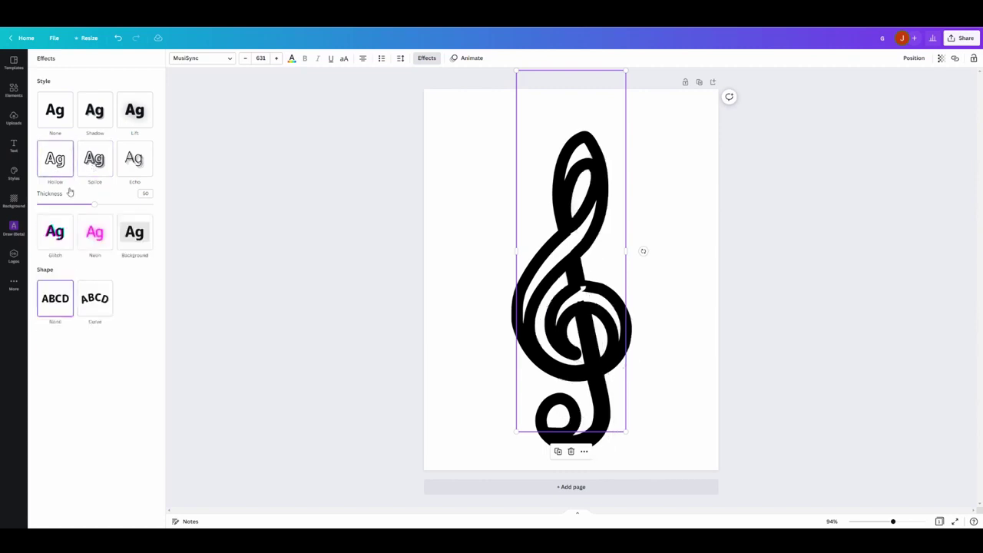
pyautogui.moveTo(92, 208); pyautogui.dragTo(36, 205)
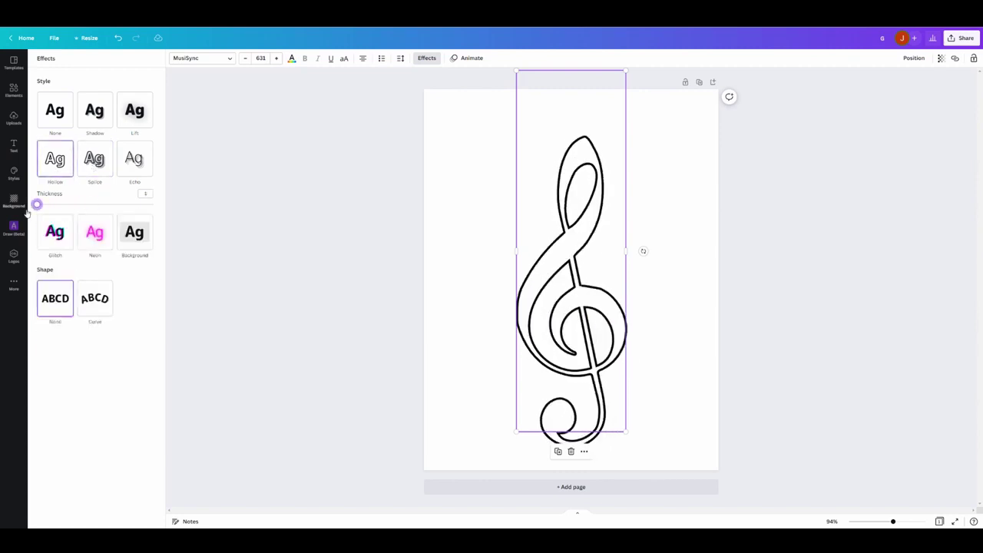
# - Move the treble clef slightly lower along the page's vertical centre line
pyautogui.moveTo(562, 290)
pyautogui.mouseDown()
pyautogui.moveTo(563, 277)
pyautogui.moveTo(562, 291)
pyautogui.mouseUp()
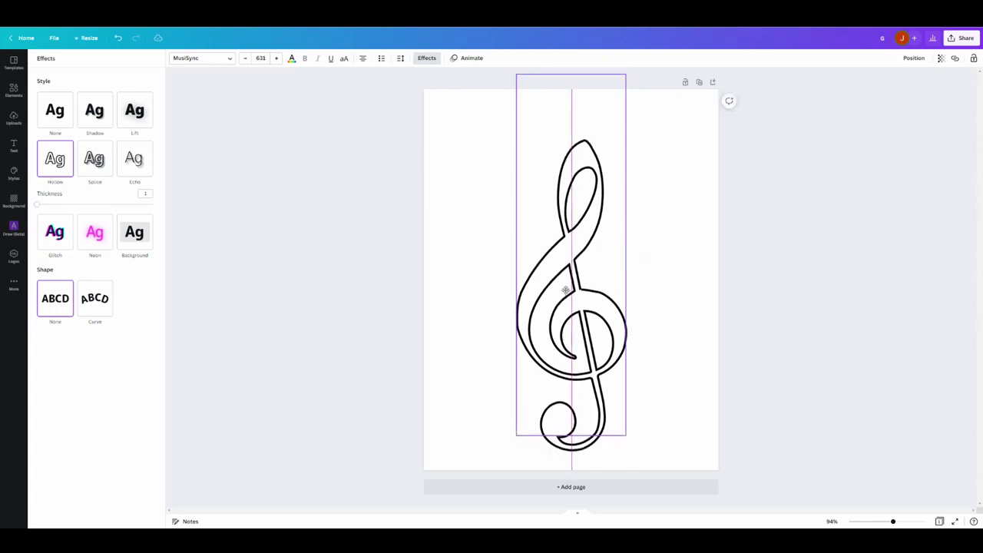
pyautogui.press('Escape')
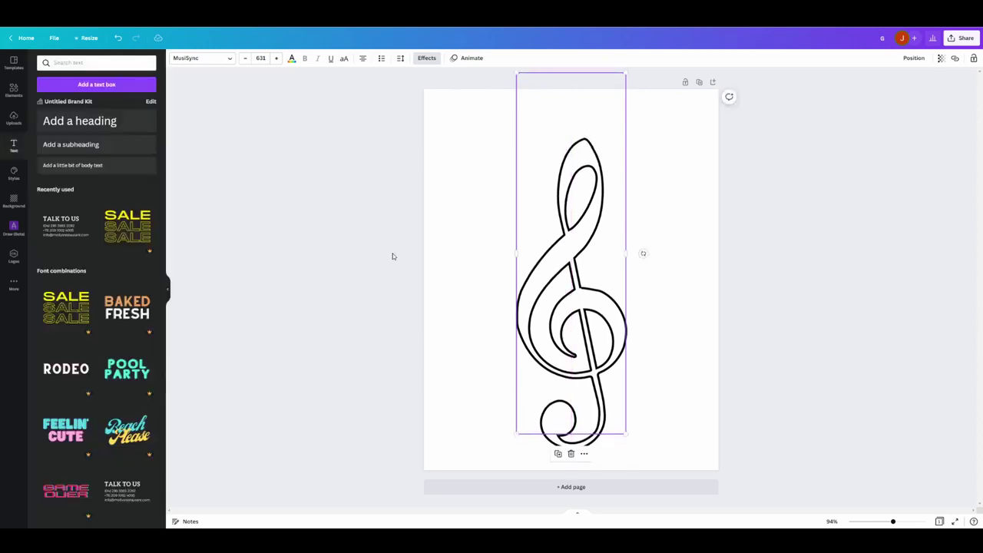
pyautogui.click(392, 254)
pyautogui.moveTo(893, 522); pyautogui.dragTo(893, 522)
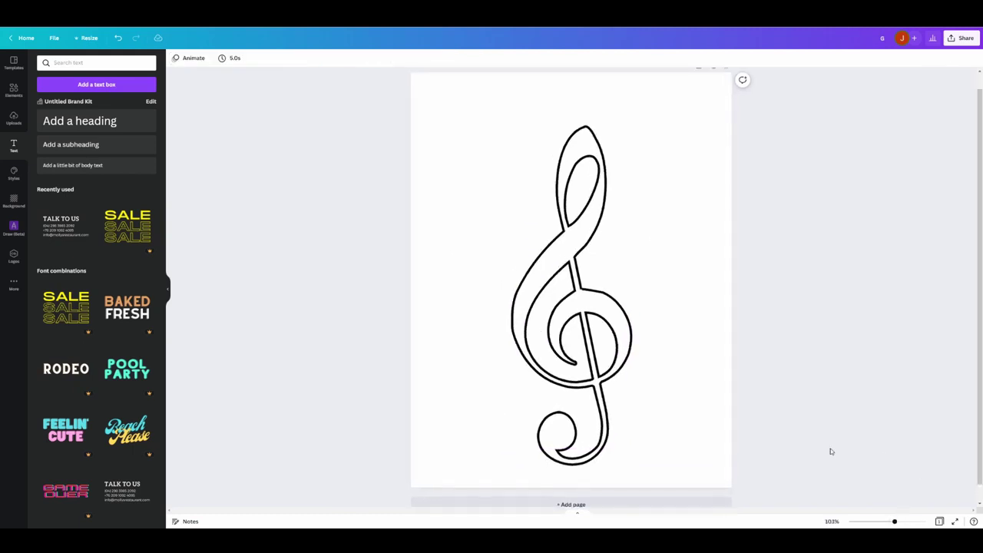
# - Set the treble clef's transparency to 52 so its outline turns grey
pyautogui.click(556, 178)
pyautogui.click(940, 59)
pyautogui.moveTo(927, 90); pyautogui.dragTo(901, 92)
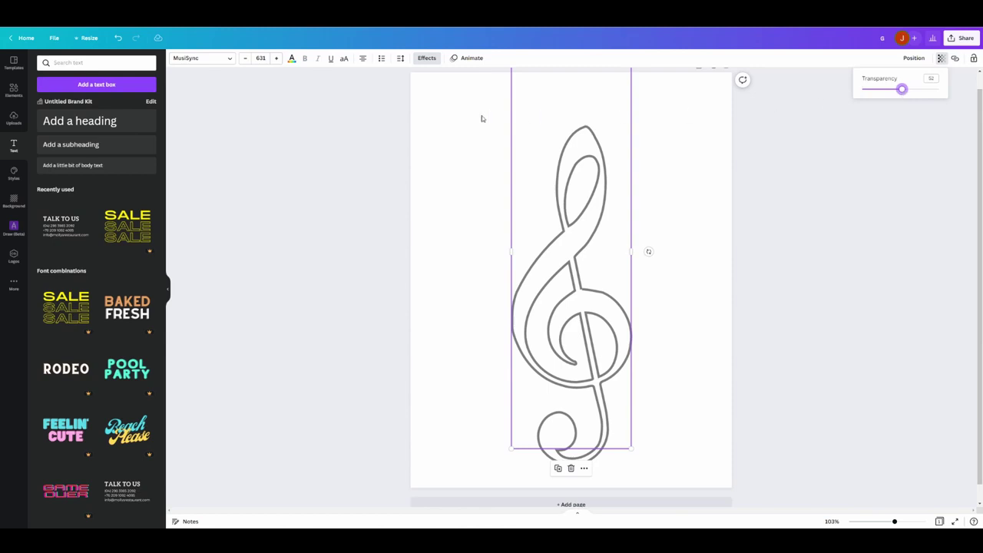
# - Show the full collection of Lines & Shapes elements
pyautogui.click(13, 89)
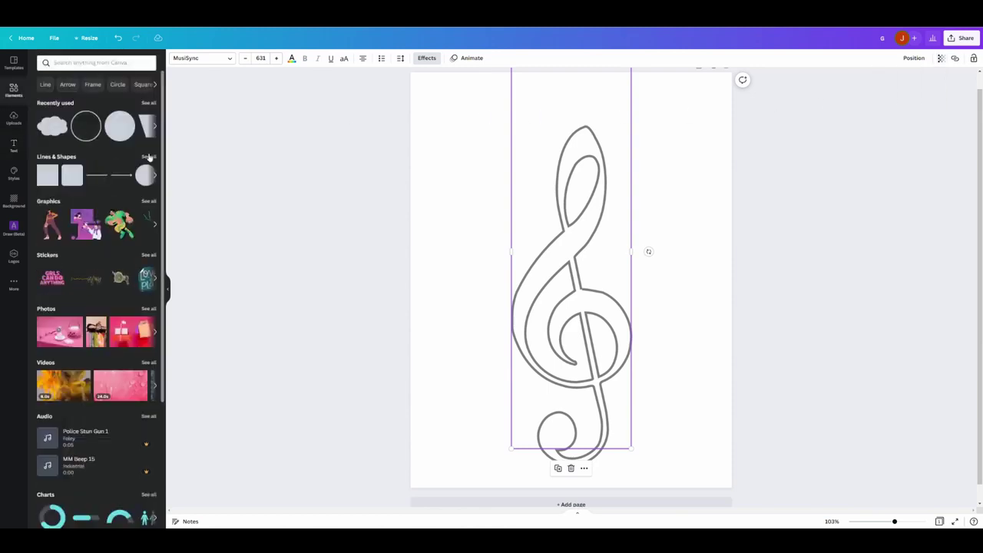
pyautogui.click(149, 157)
pyautogui.click(51, 247)
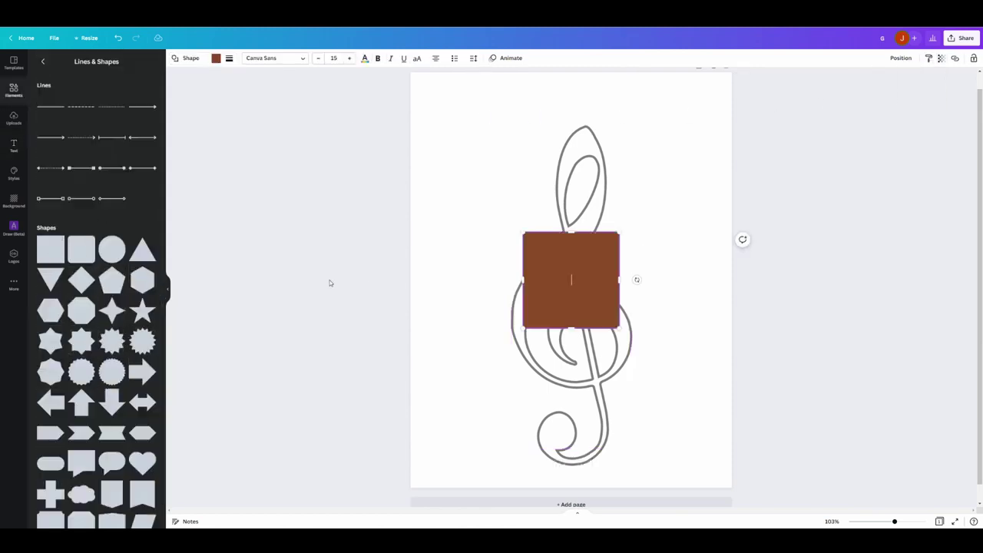
pyautogui.scroll(-1, 59, 242)
pyautogui.scroll(-1, 569, 261)
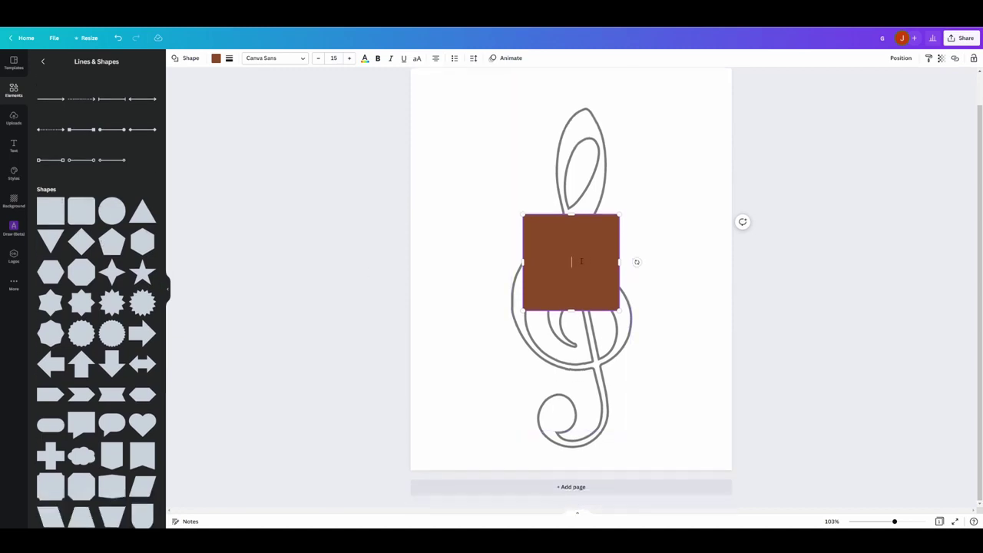
pyautogui.click(441, 270)
pyautogui.click(542, 256)
pyautogui.press('Delete')
# - Insert an outlined square and stretch it into a rectangular frame around the treble clef, just inside the page edges
pyautogui.scroll(-5, 99, 266)
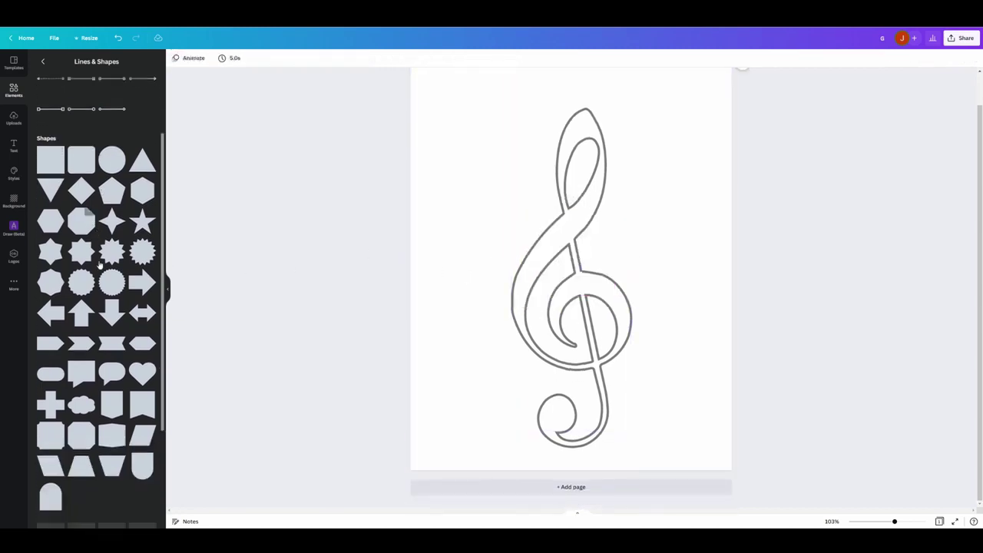
pyautogui.click(51, 443)
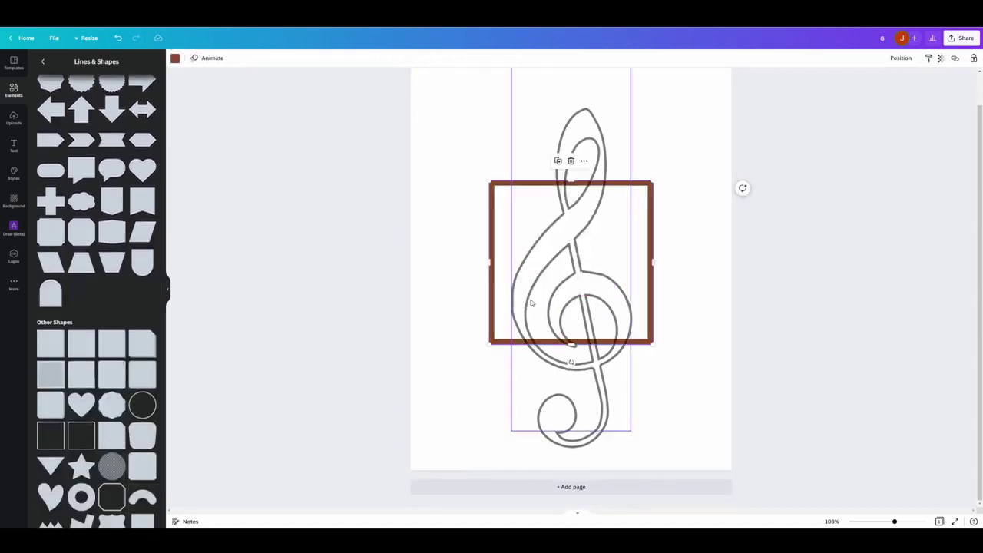
pyautogui.moveTo(520, 268); pyautogui.dragTo(457, 218)
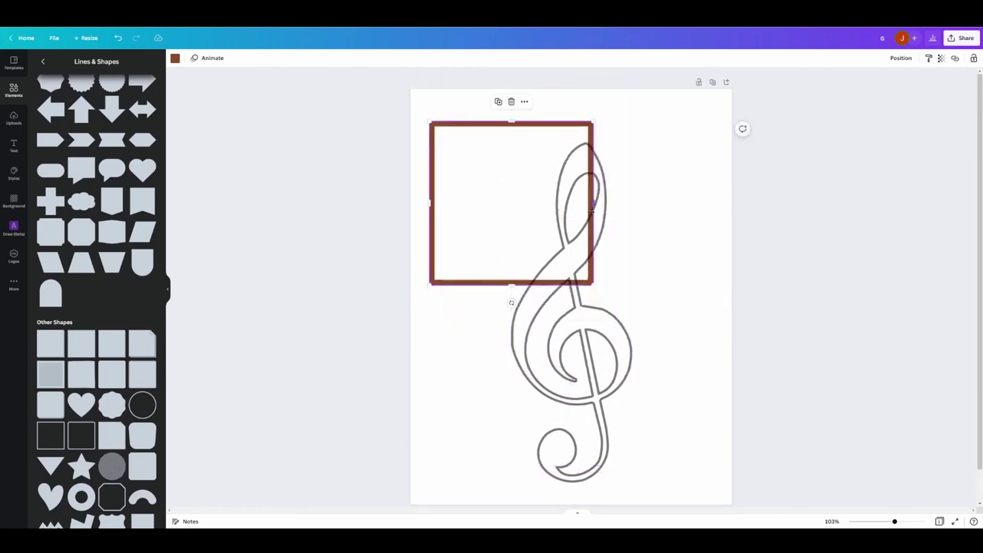
pyautogui.moveTo(592, 212); pyautogui.dragTo(719, 208)
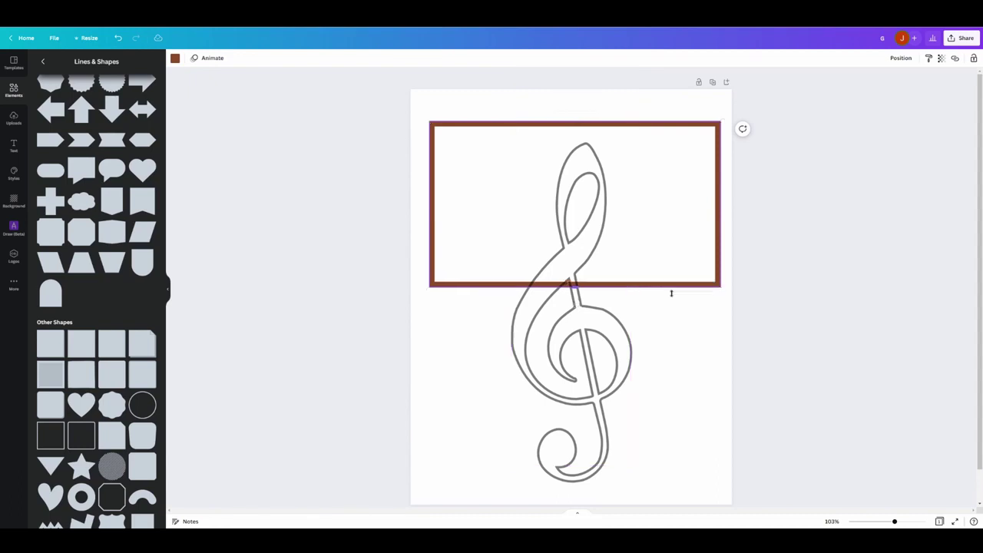
pyautogui.moveTo(671, 286); pyautogui.dragTo(636, 459)
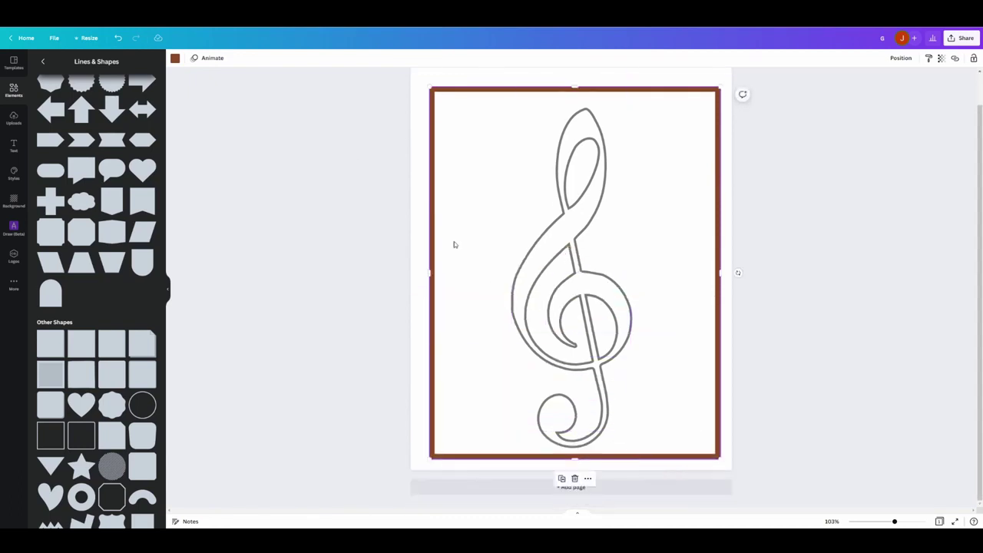
# - Color the rectangular frame black and centre it horizontally on the page
pyautogui.click(175, 58)
pyautogui.click(45, 258)
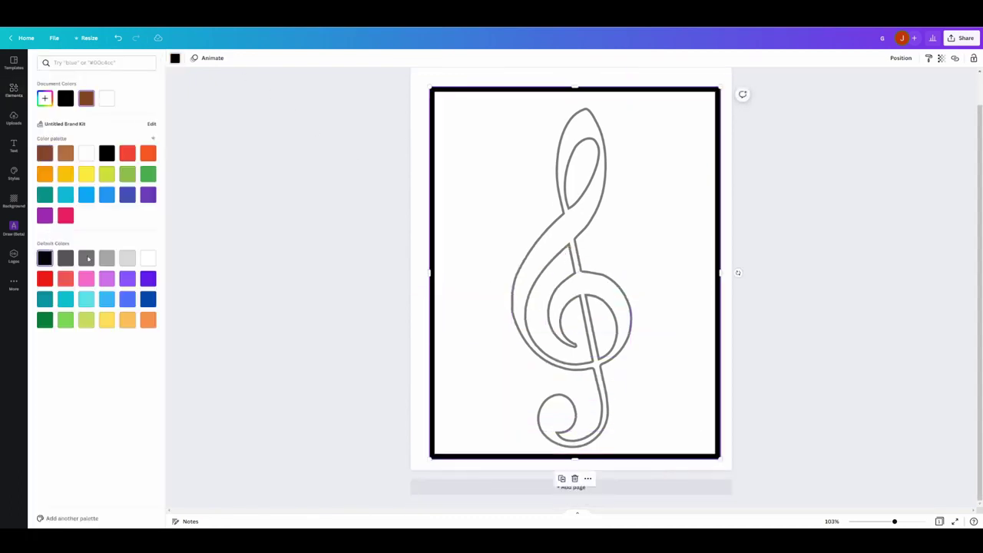
pyautogui.moveTo(706, 148); pyautogui.dragTo(700, 140)
pyautogui.click(827, 166)
pyautogui.scroll(1, 756, 193)
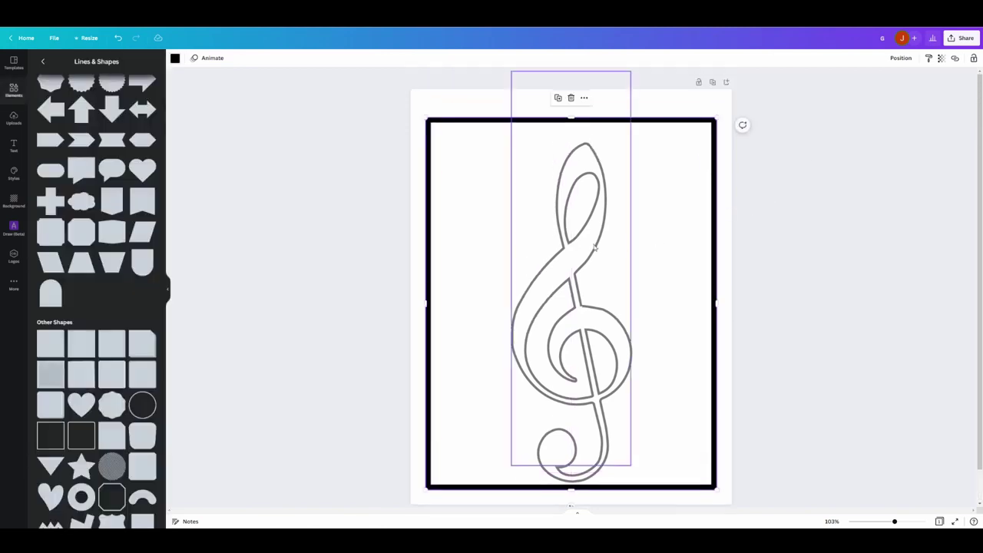
# - Shrink the treble clef to about font size 601 and reposition it centred inside the black frame
pyautogui.moveTo(593, 243); pyautogui.dragTo(593, 235)
pyautogui.click(822, 194)
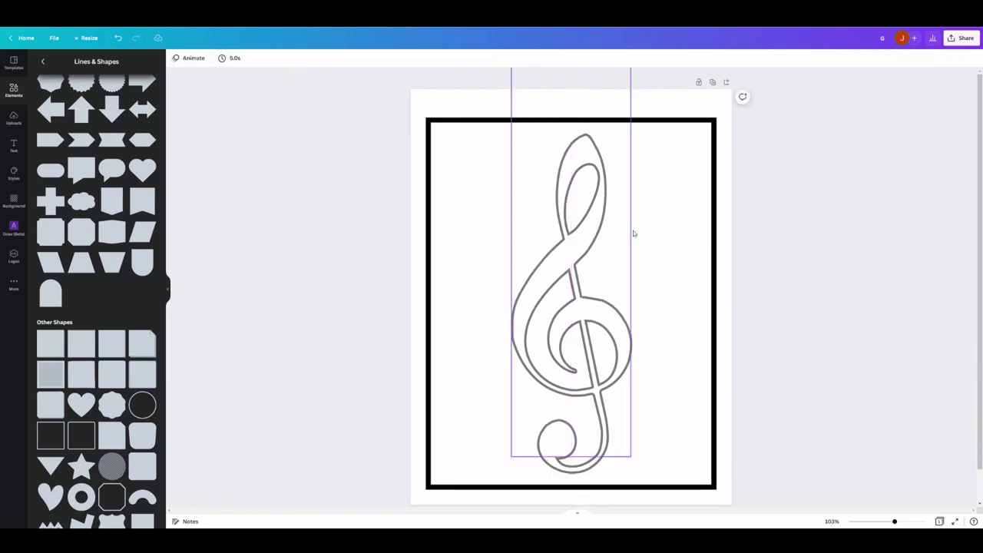
pyautogui.click(620, 334)
pyautogui.moveTo(631, 458); pyautogui.dragTo(624, 439)
pyautogui.moveTo(587, 317); pyautogui.dragTo(591, 339)
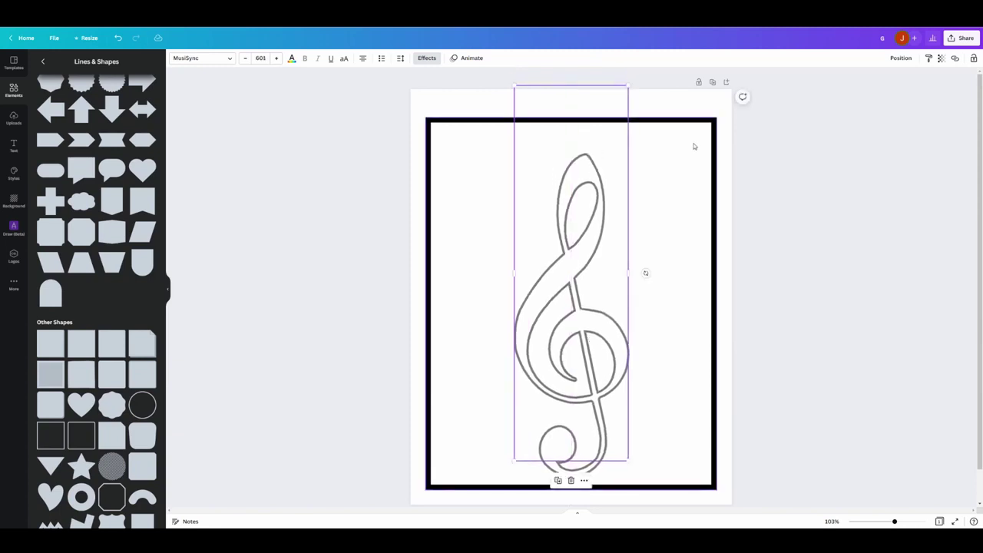
# - Lower the frame's upper edge to just above the treble clef, leaving space at the top of the page
pyautogui.click(680, 123)
pyautogui.moveTo(680, 120); pyautogui.dragTo(679, 135)
pyautogui.click(654, 185)
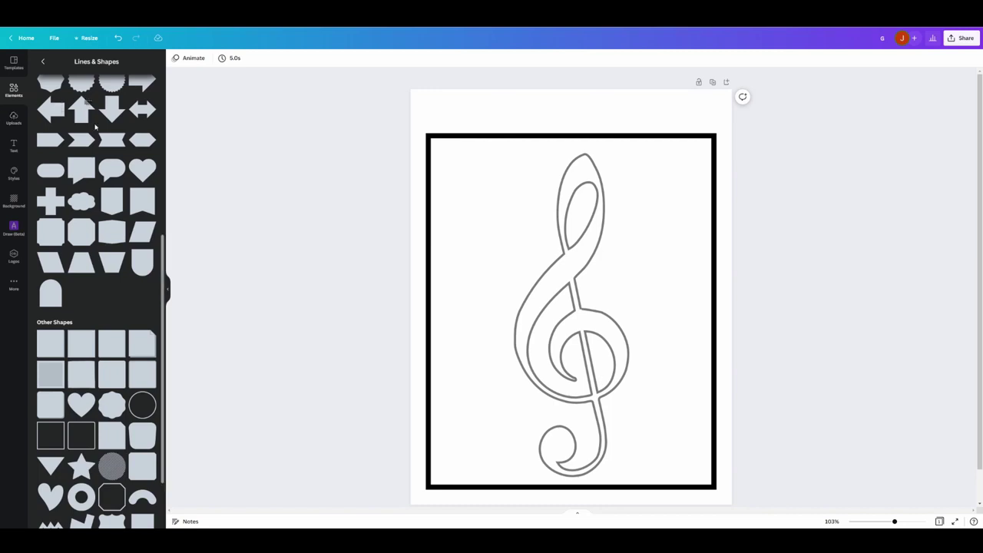
# - Insert a plain solid line just above the frame and extend it across the frame's full width
pyautogui.scroll(4, 123, 153)
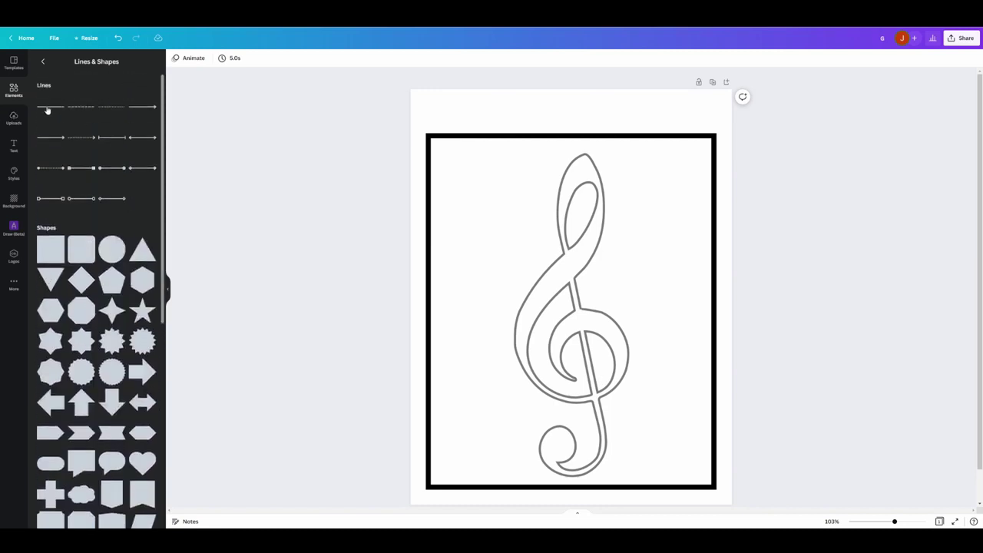
pyautogui.click(47, 110)
pyautogui.moveTo(568, 293); pyautogui.dragTo(484, 136)
pyautogui.moveTo(540, 121); pyautogui.dragTo(714, 123)
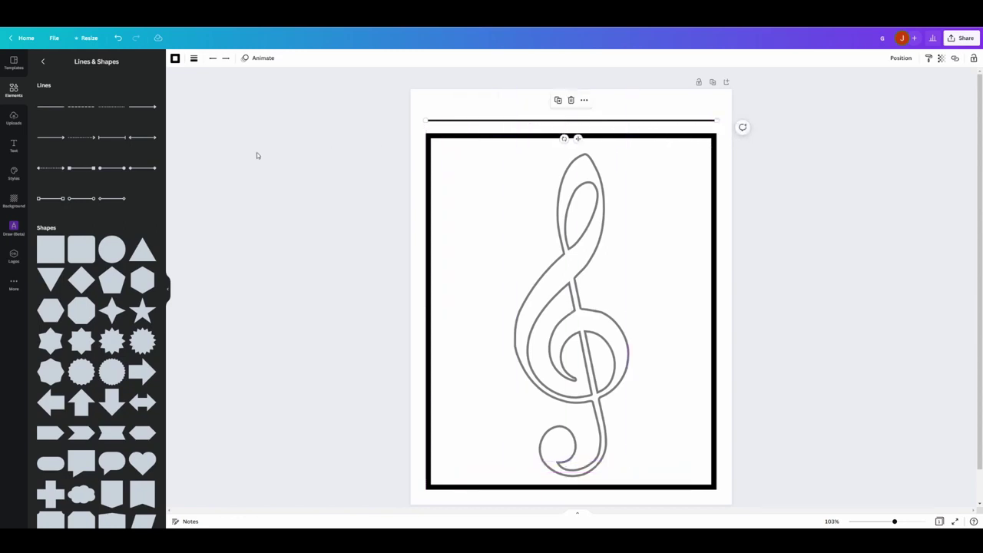
# - Add a "Name:" heading and shrink it to about font size 23.1, sitting on the line above the frame
pyautogui.click(14, 144)
pyautogui.click(48, 126)
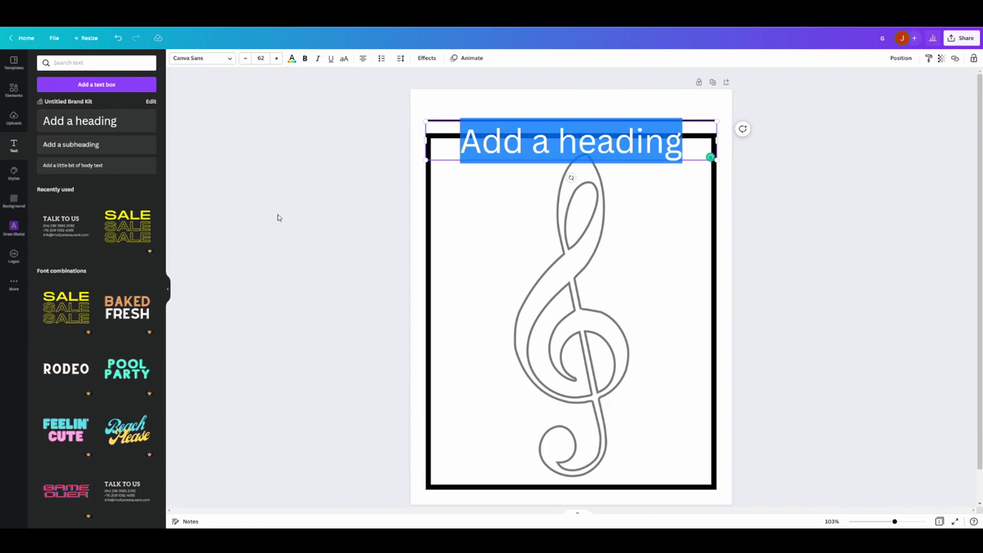
pyautogui.write('Name:')
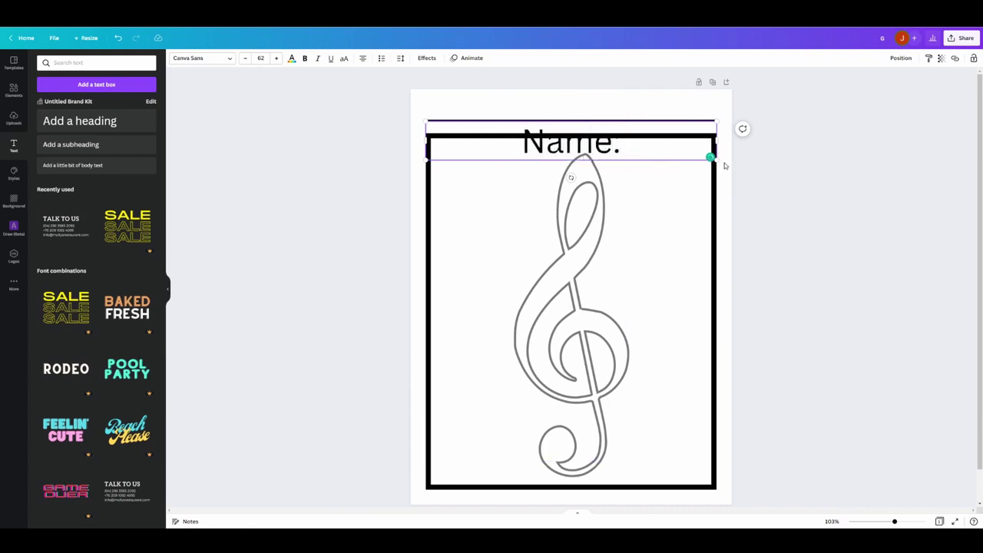
pyautogui.click(763, 142)
pyautogui.moveTo(599, 150); pyautogui.dragTo(599, 122)
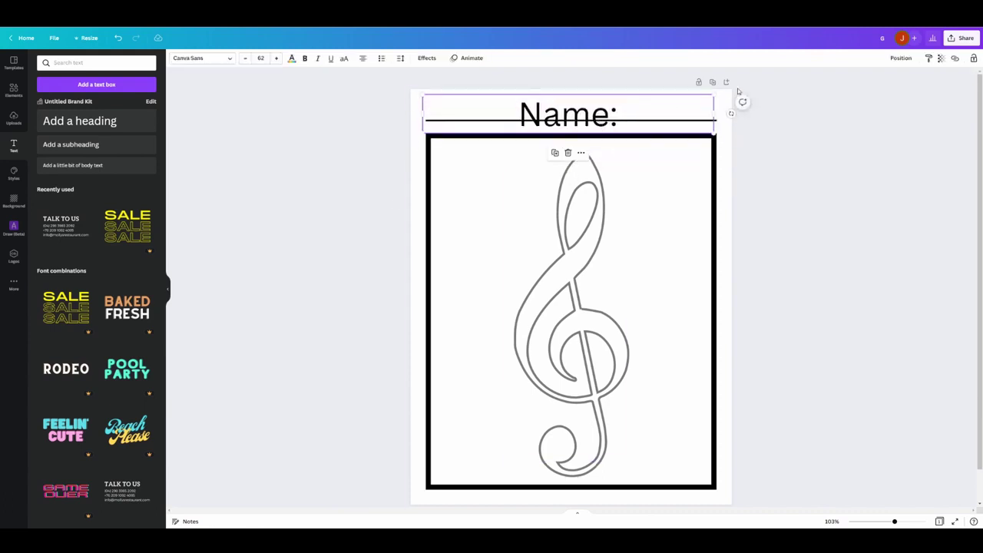
pyautogui.moveTo(712, 95); pyautogui.dragTo(535, 106)
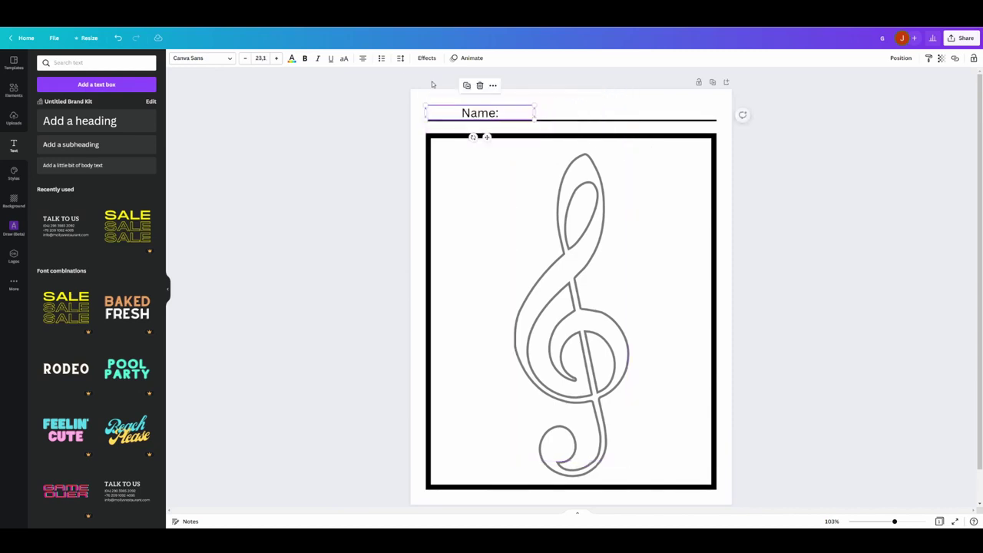
# - Left-align the "Name:" label, set its font to Kollektif, and shrink it to about font size 18.7
pyautogui.moveTo(423, 112); pyautogui.dragTo(428, 112)
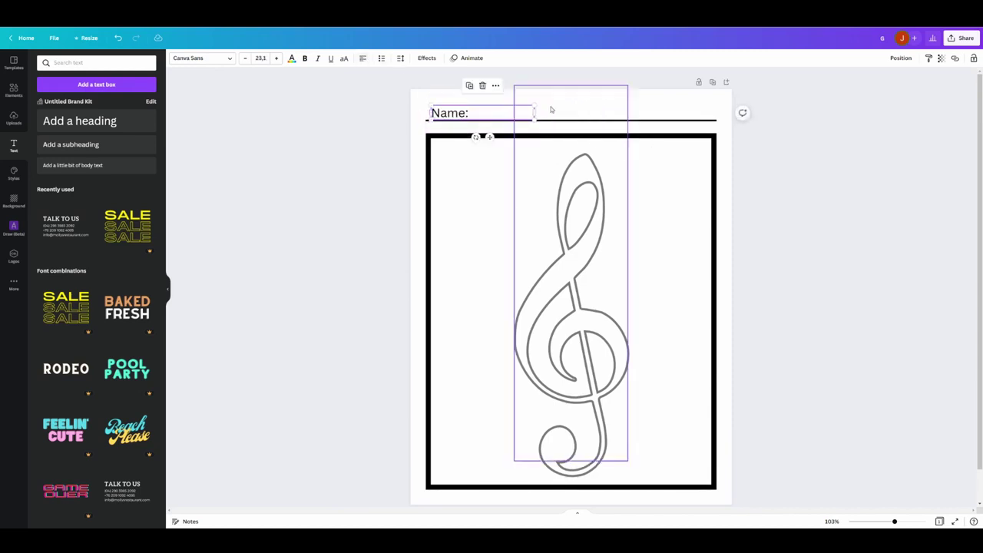
pyautogui.click(207, 58)
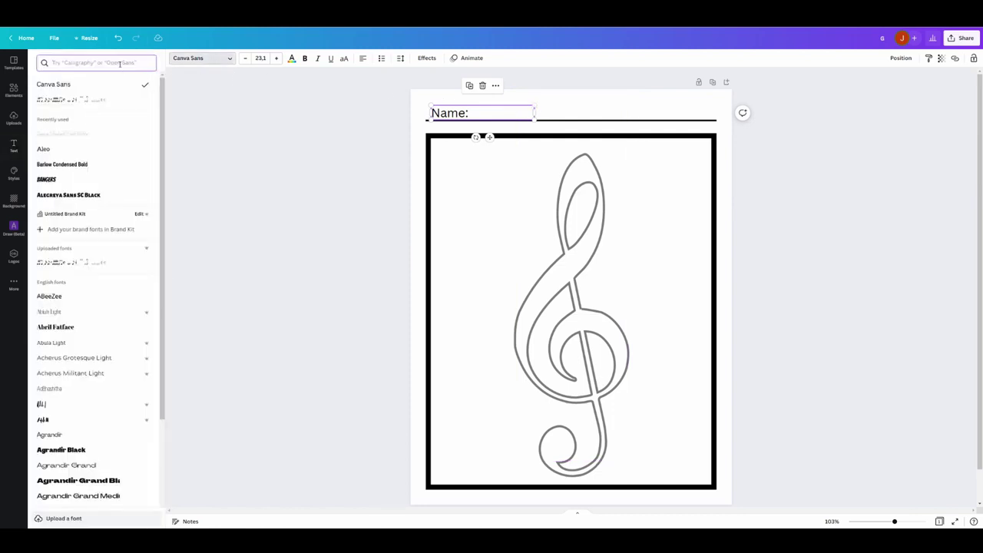
pyautogui.write('ko')
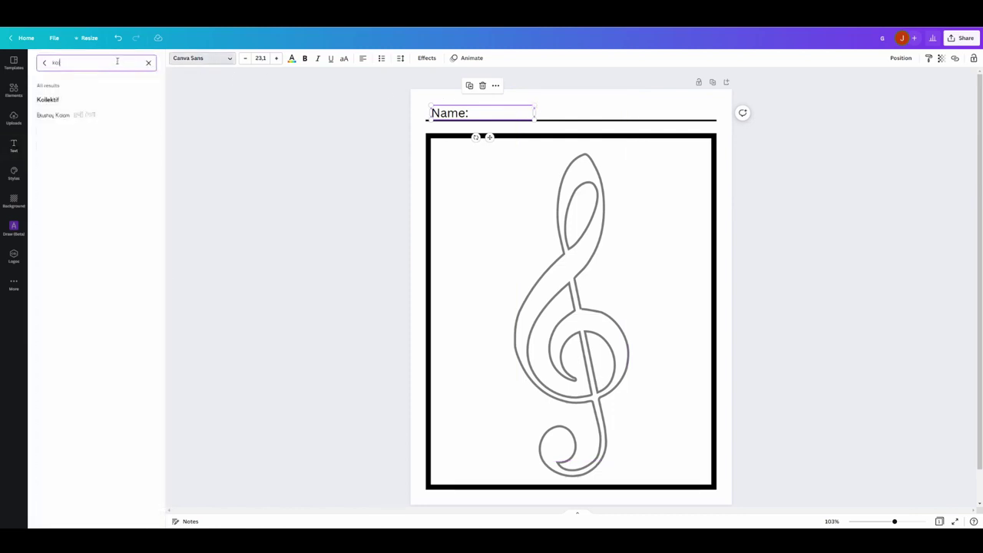
pyautogui.click(105, 99)
pyautogui.moveTo(532, 106); pyautogui.dragTo(513, 107)
pyautogui.click(384, 130)
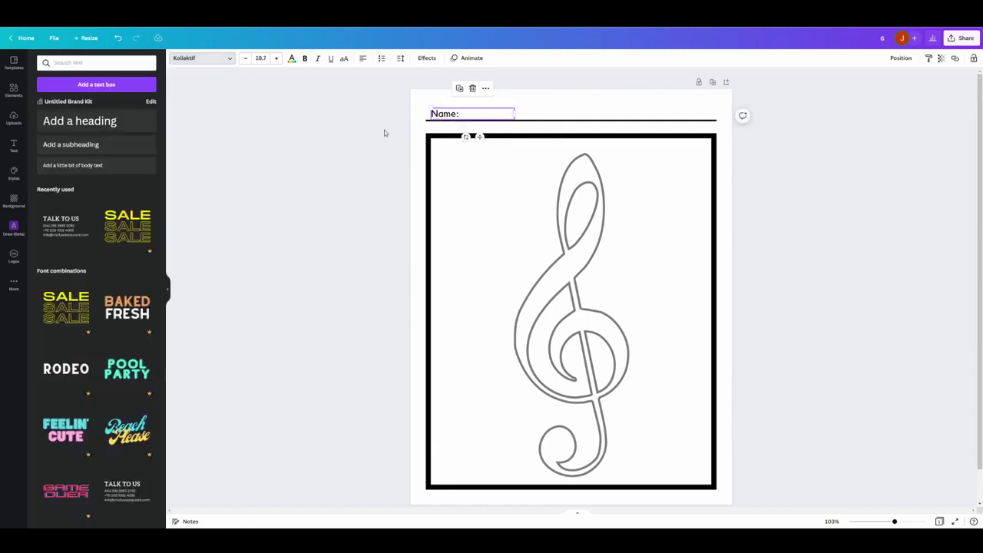
# - Duplicate the "Name:" label to the far end of the line and change the copy's text to "Date:"
pyautogui.click(451, 114)
pyautogui.hotkey('ctrl', 'd')
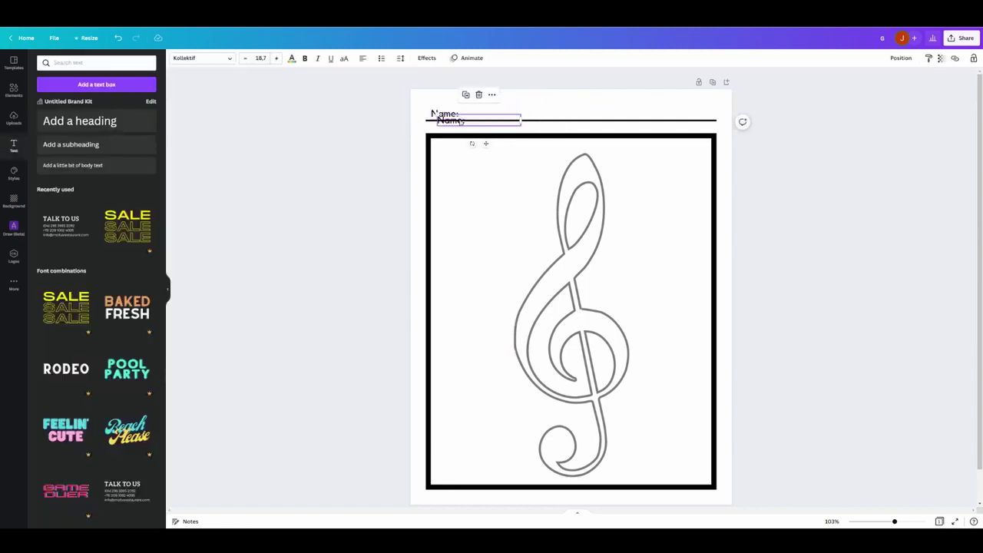
pyautogui.moveTo(459, 119); pyautogui.dragTo(651, 113)
pyautogui.doubleClick(650, 114)
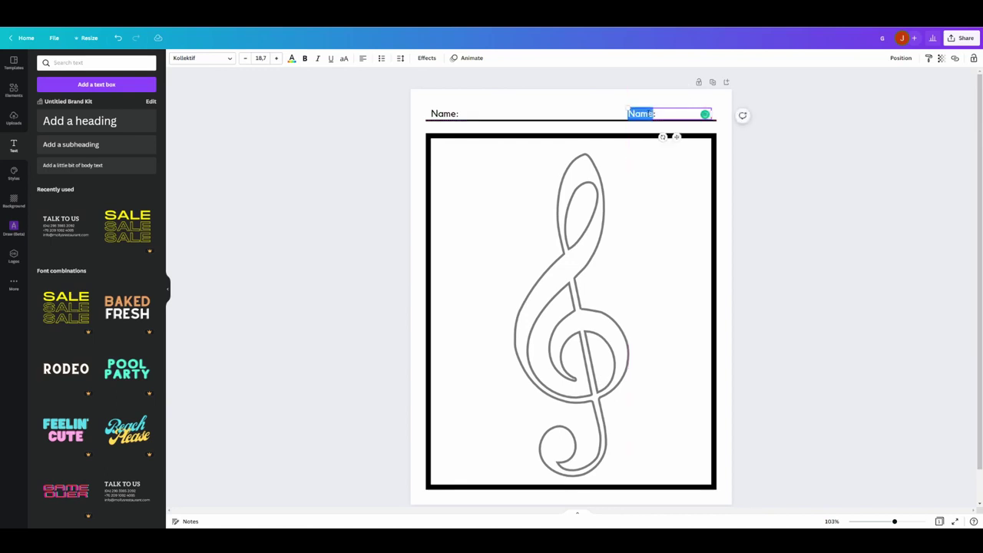
pyautogui.click(767, 123)
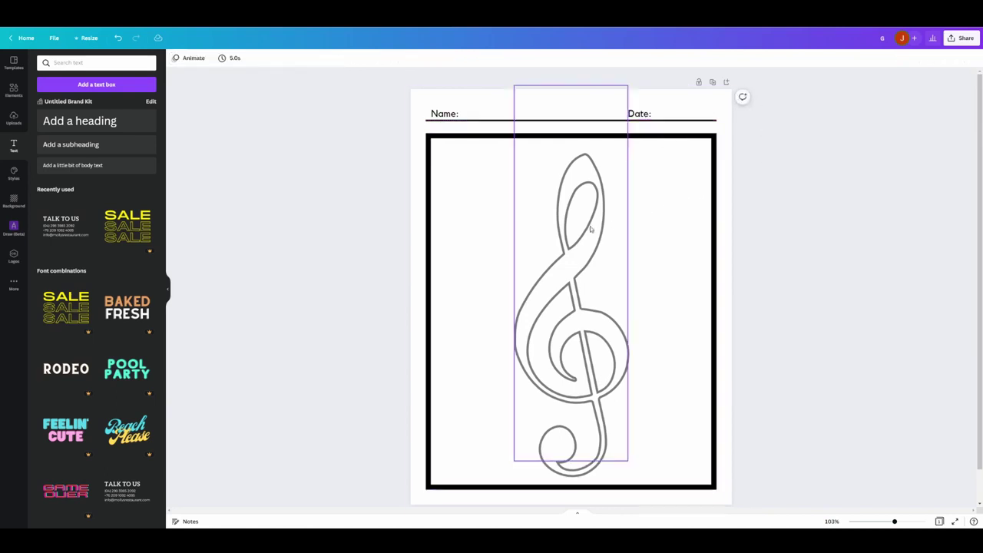
# - Add a blank second page after the worksheet page
pyautogui.moveTo(895, 521); pyautogui.dragTo(896, 521)
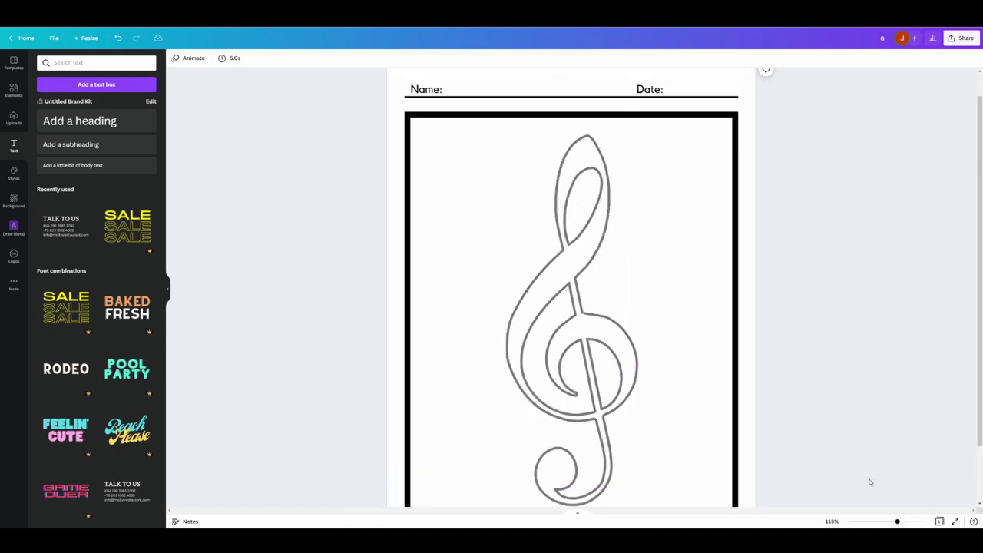
pyautogui.scroll(-5, 812, 363)
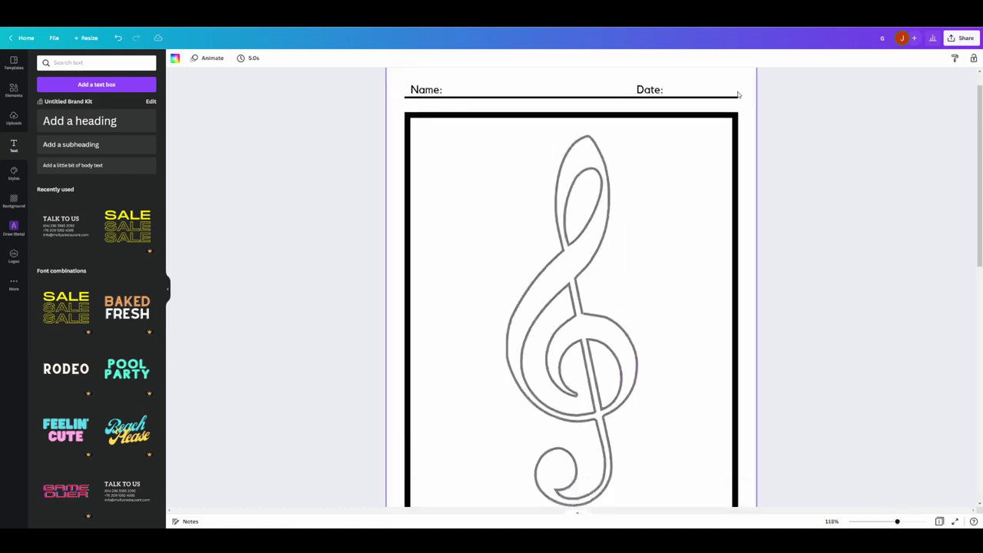
pyautogui.scroll(1, 784, 160)
pyautogui.moveTo(798, 81); pyautogui.dragTo(399, 265)
pyautogui.press('Delete')
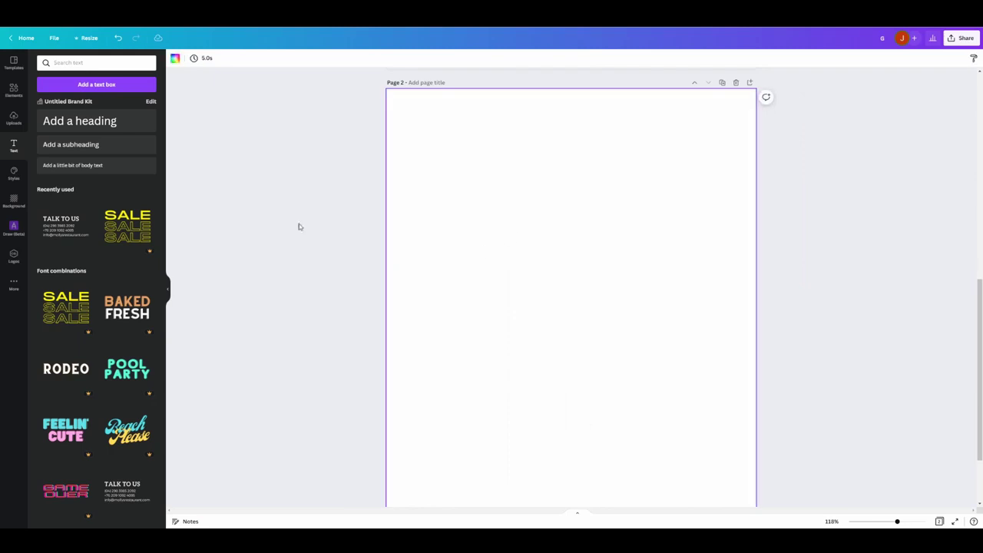
# - Insert a circle on page 2, shrink it to about 0.5 in, and colour it black
pyautogui.click(12, 96)
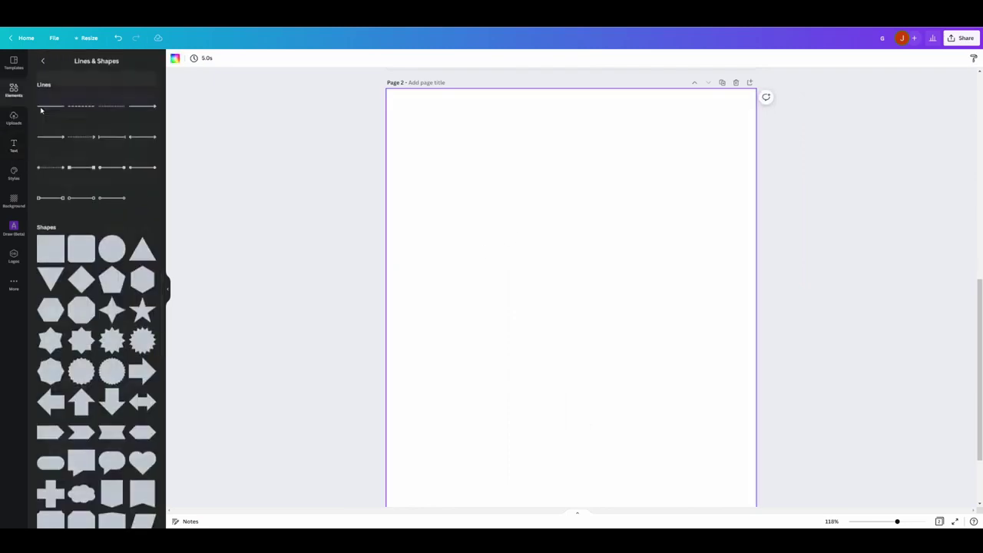
pyautogui.click(111, 249)
pyautogui.moveTo(626, 272); pyautogui.dragTo(501, 382)
pyautogui.click(215, 60)
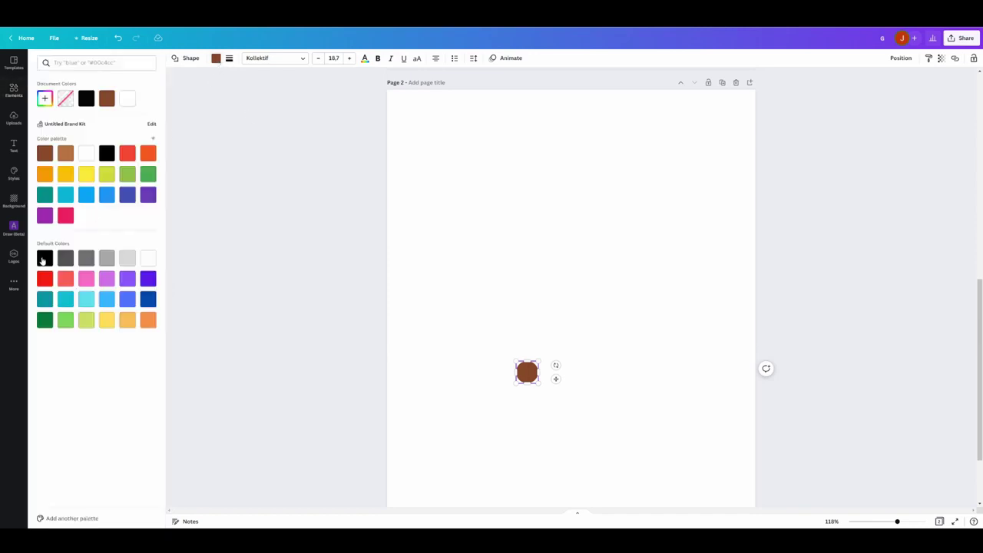
pyautogui.click(413, 285)
# - Shrink the black circle's width and height evenly into a tiny round dot
pyautogui.click(527, 372)
pyautogui.moveTo(539, 372); pyautogui.dragTo(526, 373)
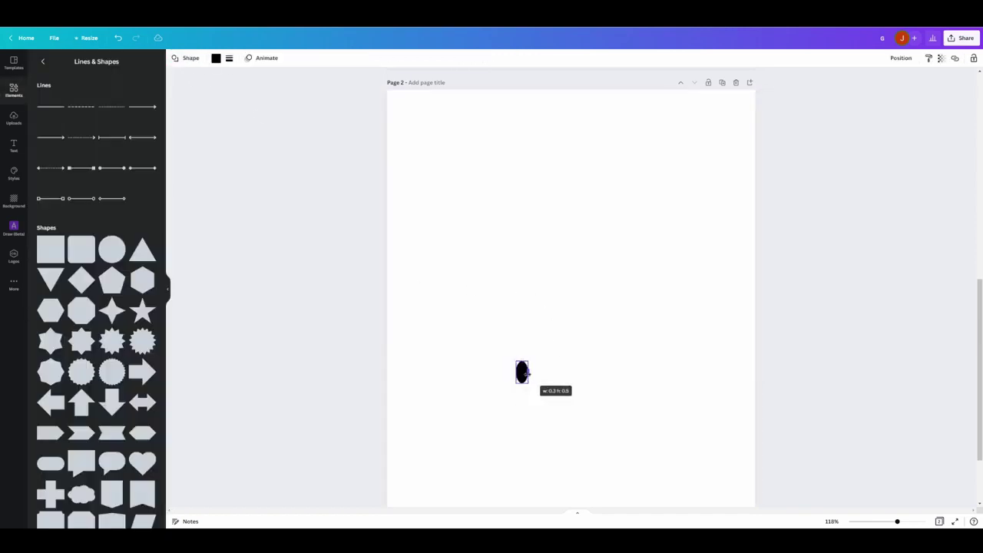
pyautogui.moveTo(896, 522); pyautogui.dragTo(908, 522)
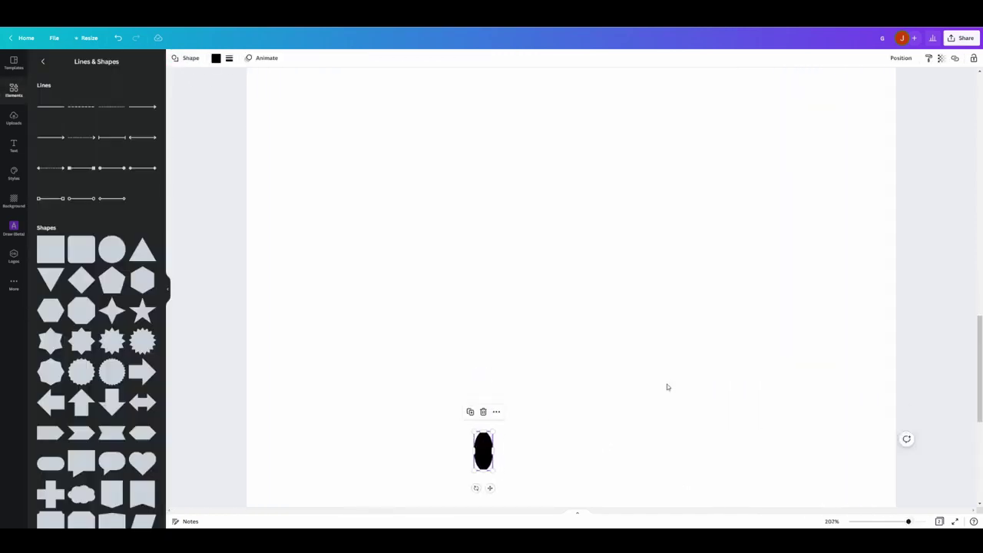
pyautogui.scroll(-2, 667, 388)
pyautogui.moveTo(483, 316); pyautogui.dragTo(482, 349)
pyautogui.click(505, 347)
pyautogui.click(480, 352)
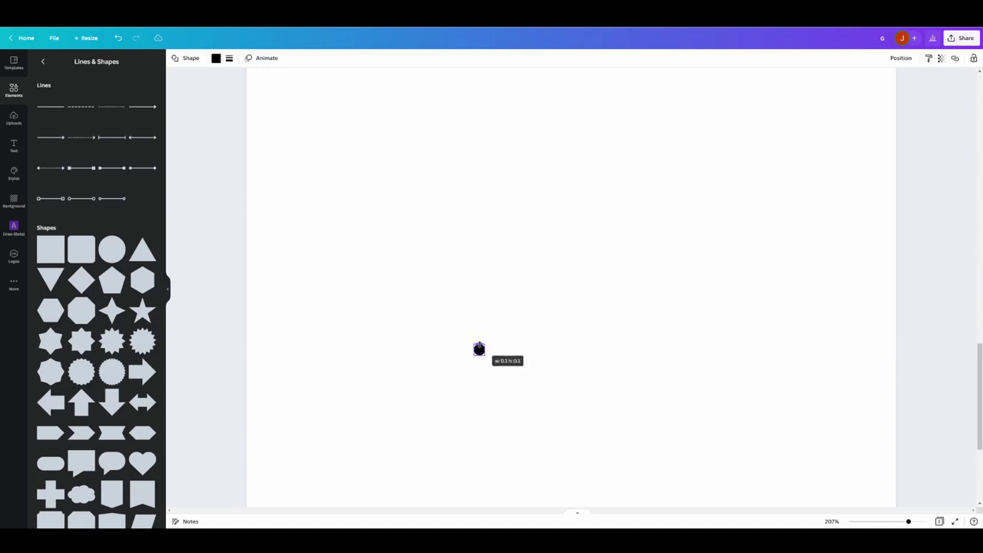
pyautogui.moveTo(478, 347); pyautogui.dragTo(479, 349)
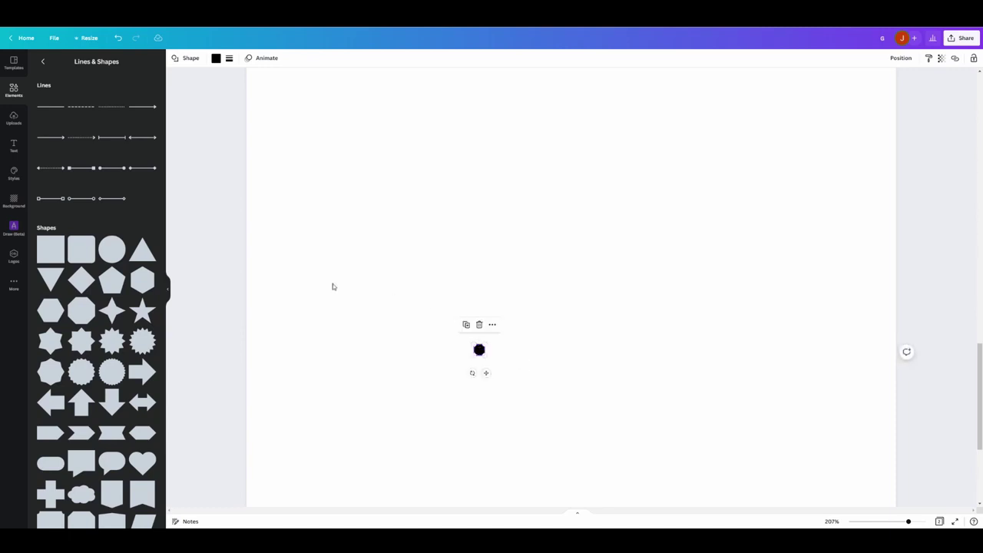
# - Add a "1" heading in Kollektif, shrink it to about font size 17.5, and place it just above and beside the dot
pyautogui.click(14, 146)
pyautogui.click(73, 121)
pyautogui.write('1')
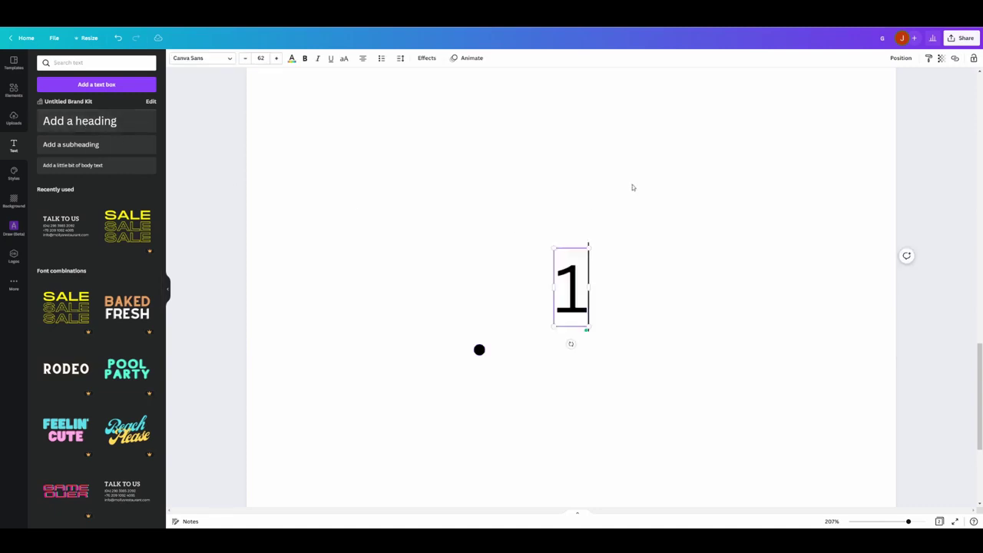
pyautogui.click(632, 186)
pyautogui.click(586, 266)
pyautogui.click(209, 58)
pyautogui.write('kol')
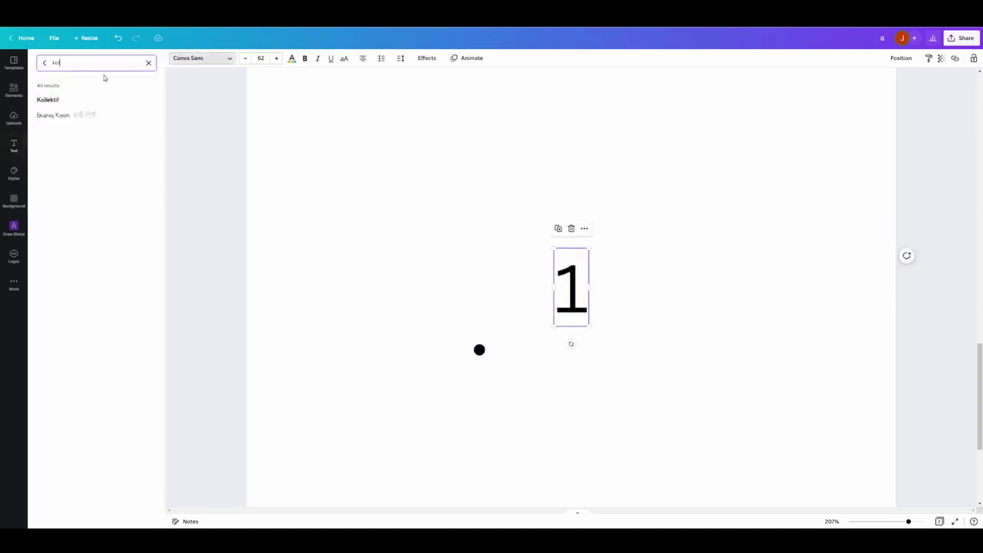
pyautogui.click(95, 101)
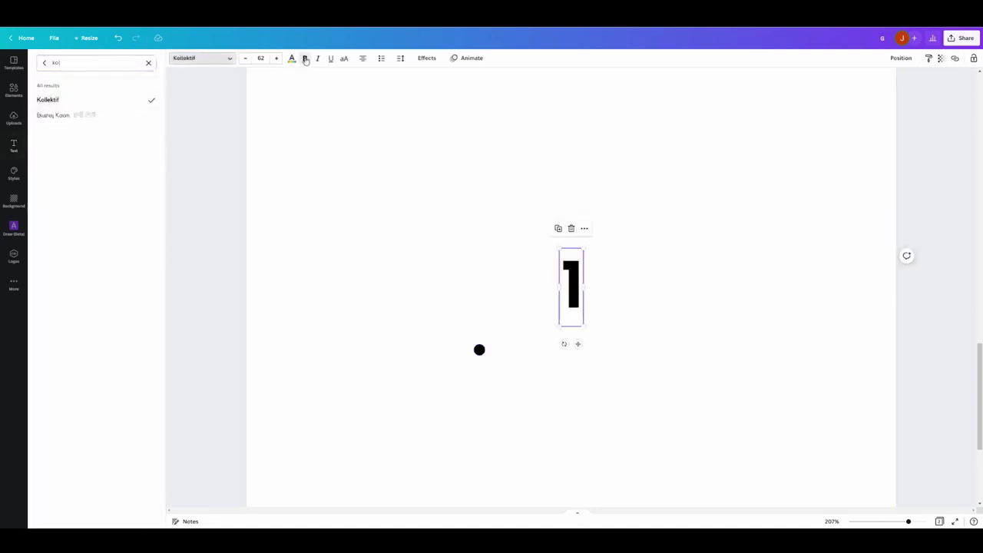
pyautogui.moveTo(571, 284); pyautogui.dragTo(467, 355)
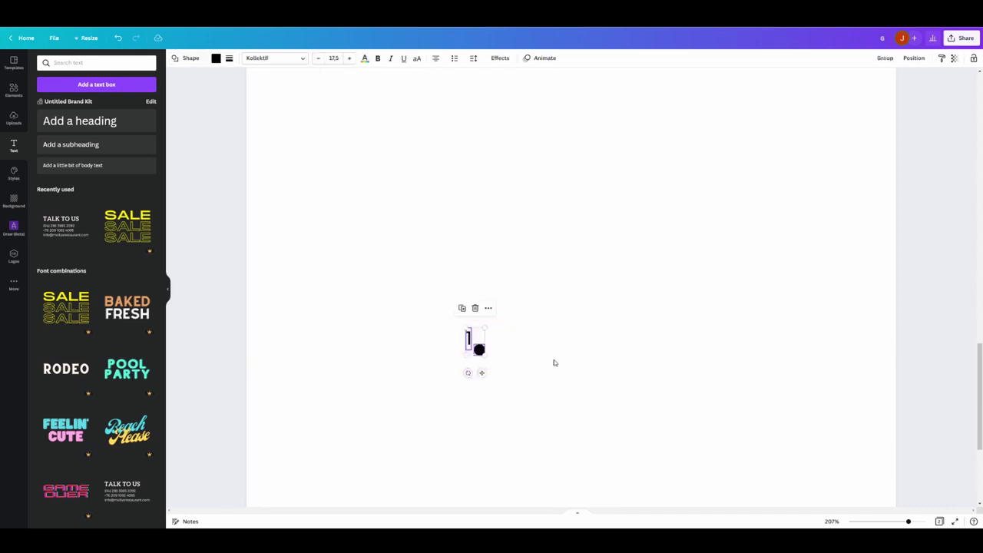
# - Try to place a copy of the "1" and its dot at the tip of the treble clef on page 1
pyautogui.scroll(10, 677, 356)
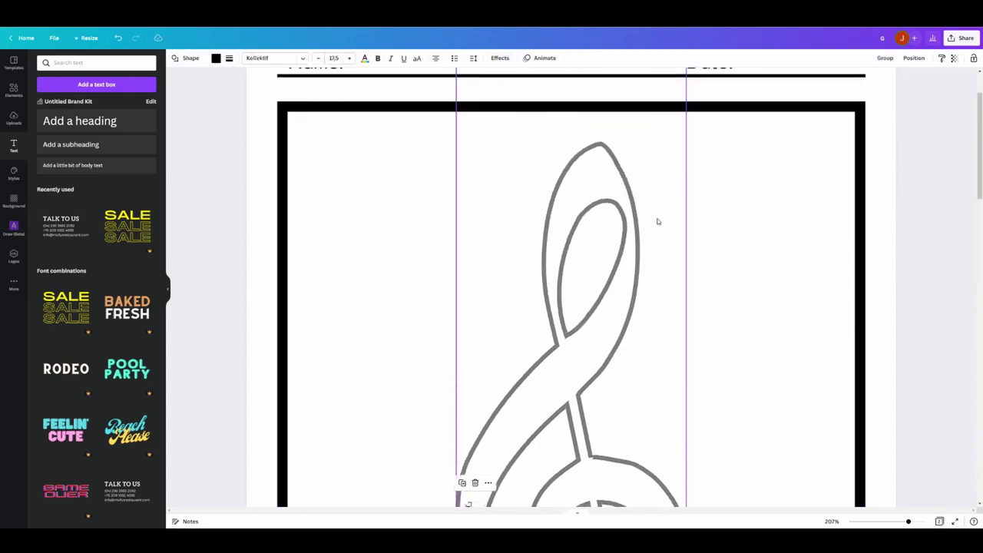
pyautogui.scroll(-2, 492, 458)
pyautogui.moveTo(479, 448); pyautogui.dragTo(599, 204)
pyautogui.click(618, 213)
pyautogui.click(595, 223)
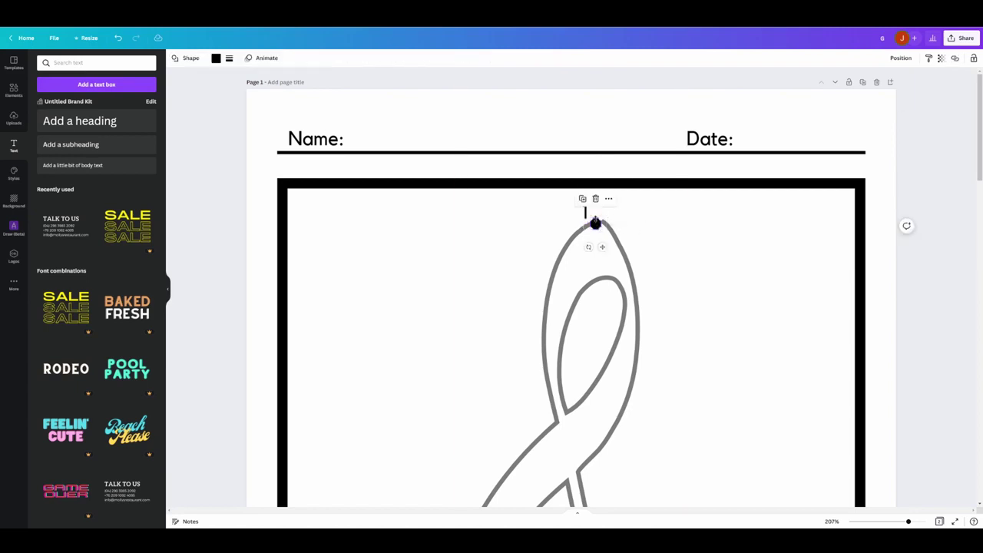
pyautogui.click(638, 209)
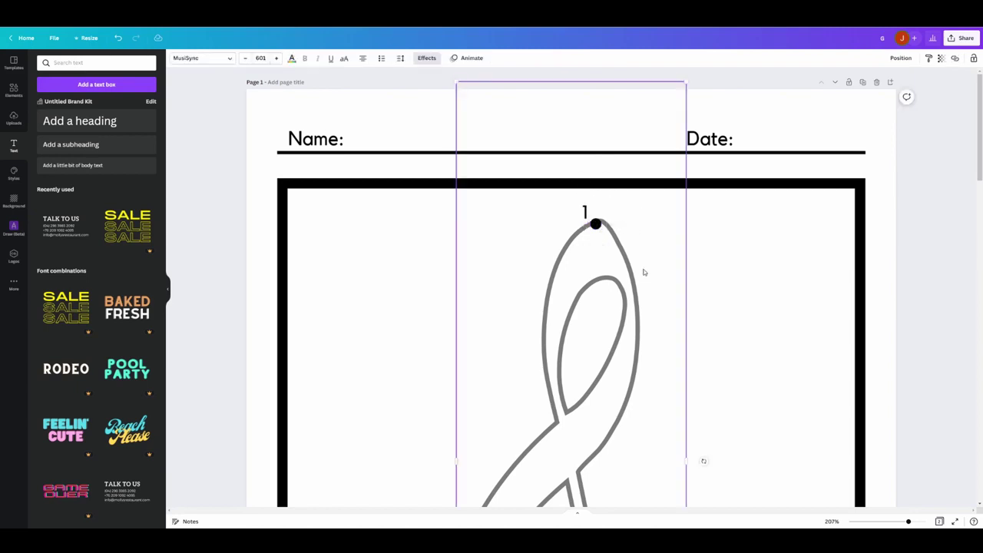
# - Paste two copies of the numbered dot on page 1: one at the clef's tip, one slightly lower on the outer right outline
pyautogui.scroll(-4, 723, 258)
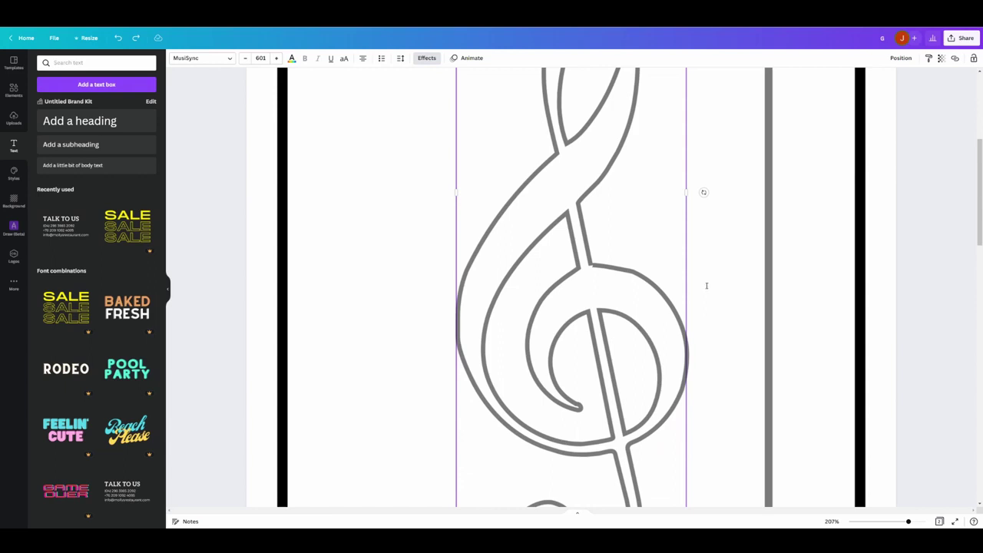
pyautogui.click(933, 305)
pyautogui.hotkey('ctrl', 'v')
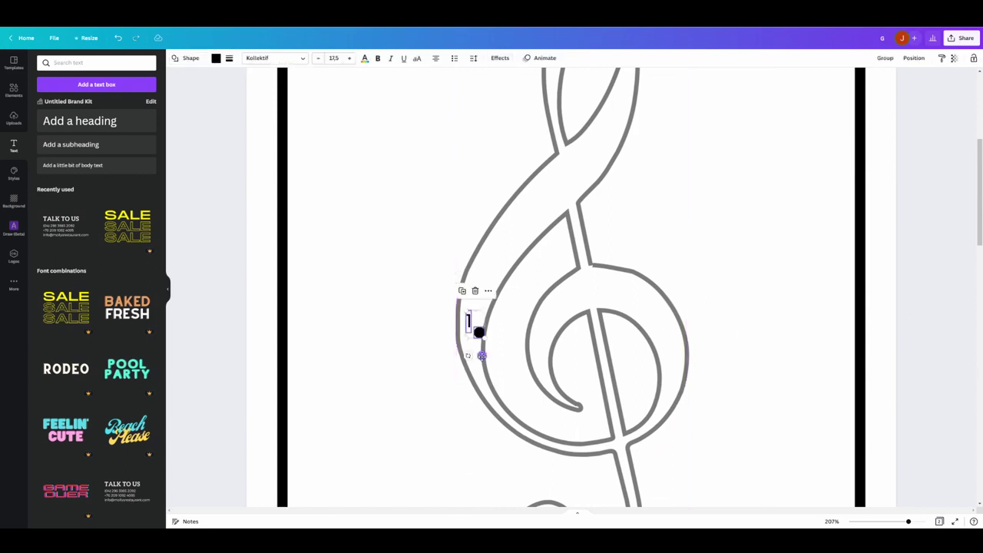
pyautogui.scroll(2, 563, 274)
pyautogui.moveTo(481, 354); pyautogui.dragTo(625, 270)
pyautogui.hotkey('ctrl', 'v')
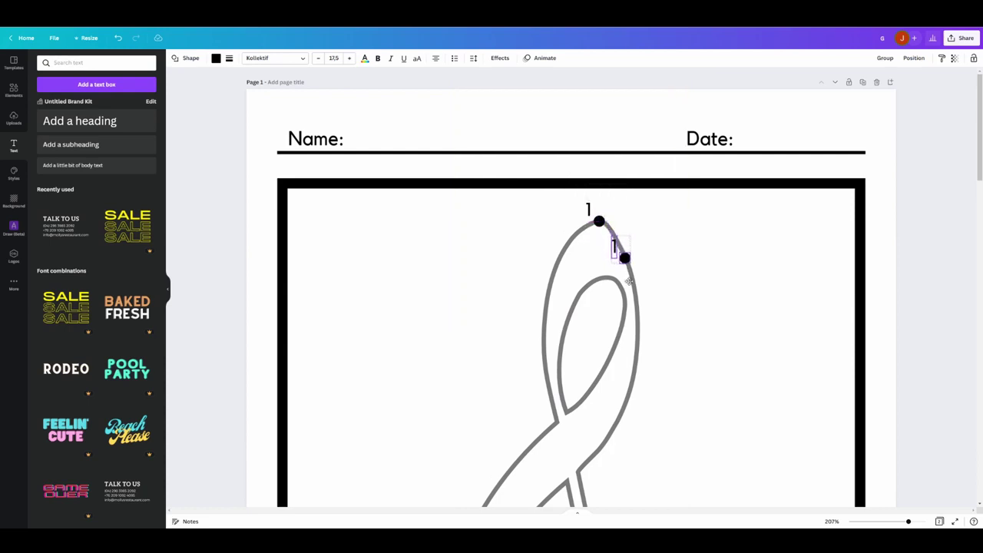
# - Add two more copies of the numbered dot, spaced evenly down the right outline of the clef's upper loop
pyautogui.scroll(-1, 644, 267)
pyautogui.hotkey('ctrl', 'd')
pyautogui.moveTo(653, 281); pyautogui.dragTo(642, 286)
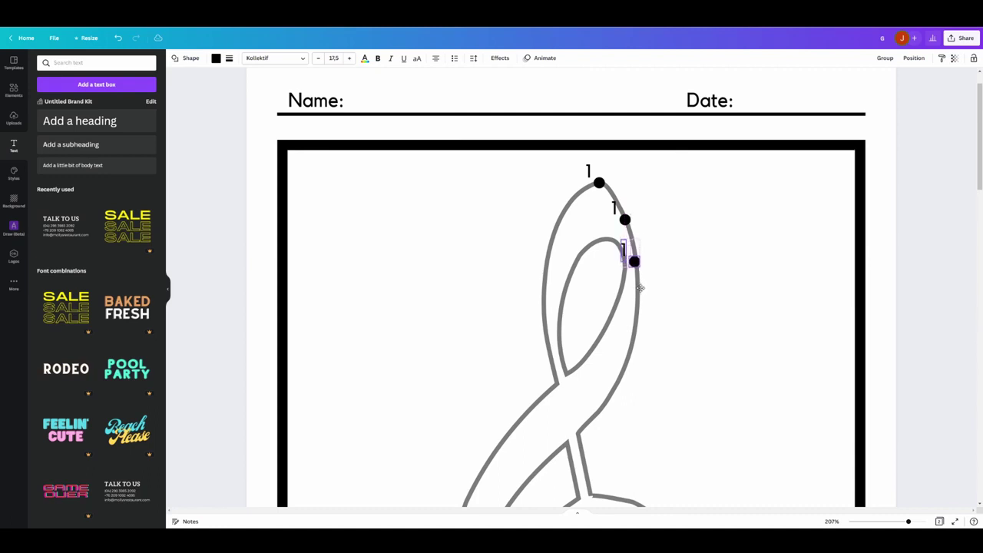
pyautogui.moveTo(909, 521); pyautogui.dragTo(922, 521)
pyautogui.scroll(1, 778, 347)
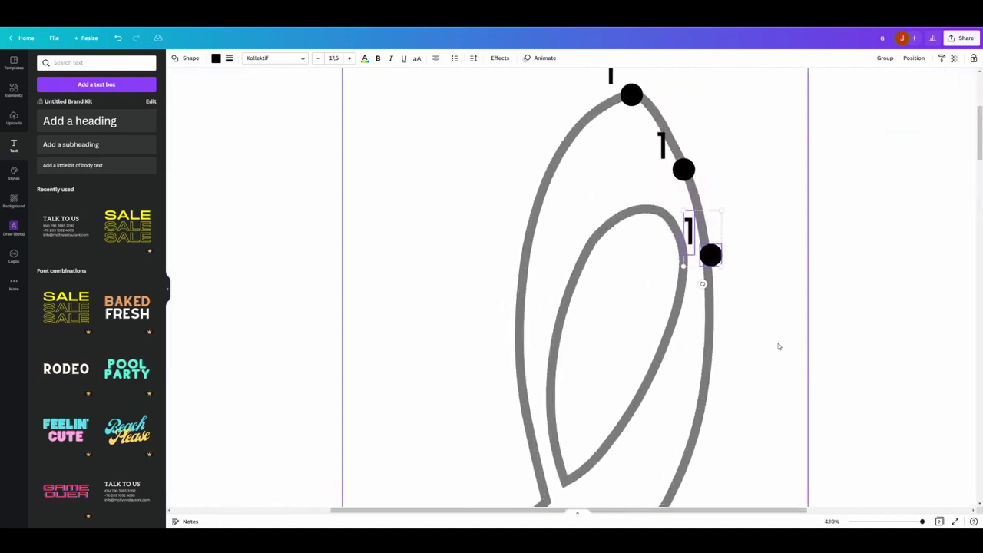
pyautogui.moveTo(703, 298); pyautogui.dragTo(704, 299)
pyautogui.hotkey('ctrl', 'z')
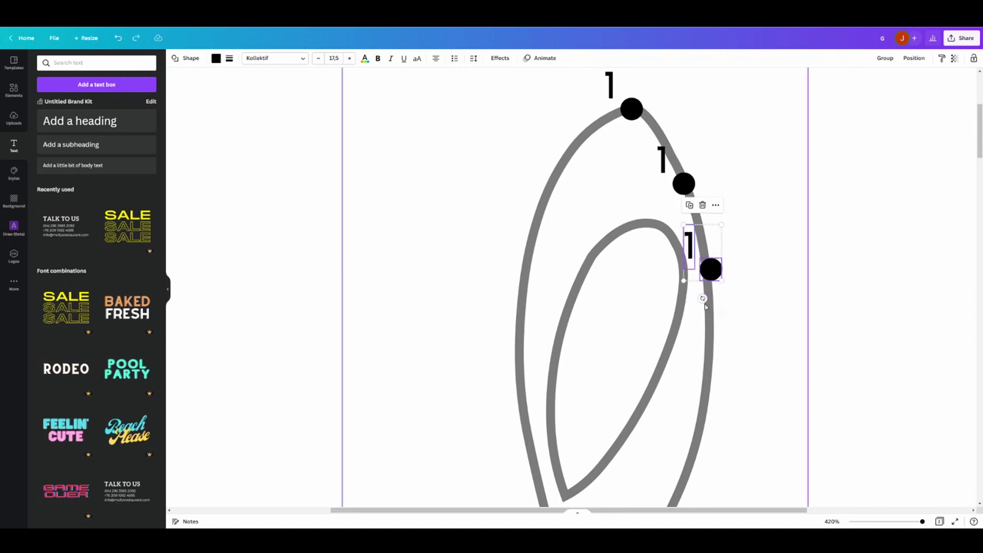
pyautogui.moveTo(717, 263)
pyautogui.mouseDown()
pyautogui.moveTo(706, 256)
pyautogui.moveTo(726, 334)
pyautogui.moveTo(710, 348)
pyautogui.mouseUp()
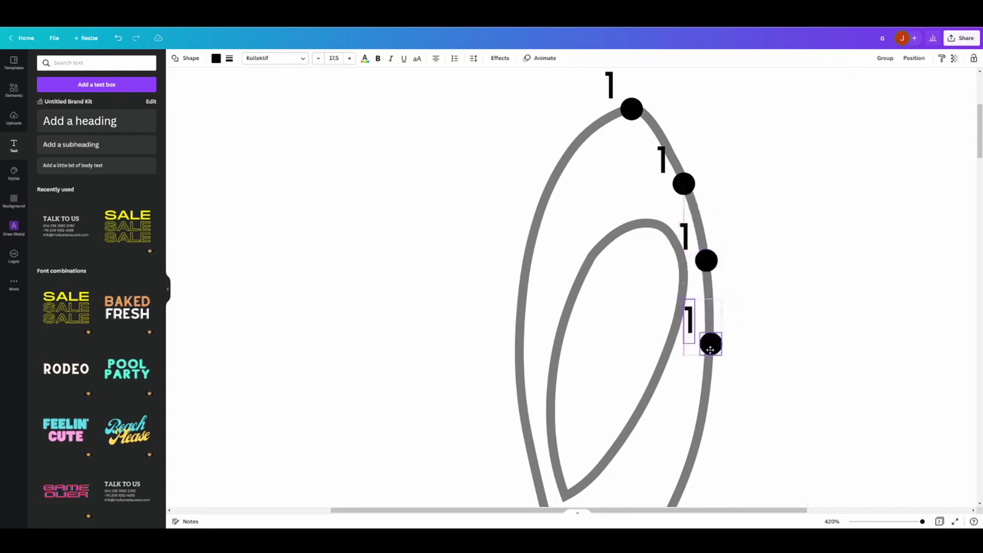
# - Continue duplicating the numbered dot down the clef's right outline to the corner where it meets the stem
pyautogui.hotkey('ctrl', 'd')
pyautogui.scroll(-3, 735, 350)
pyautogui.moveTo(719, 313)
pyautogui.mouseDown()
pyautogui.moveTo(703, 310)
pyautogui.moveTo(694, 394)
pyautogui.mouseUp()
pyautogui.moveTo(678, 389); pyautogui.dragTo(680, 390)
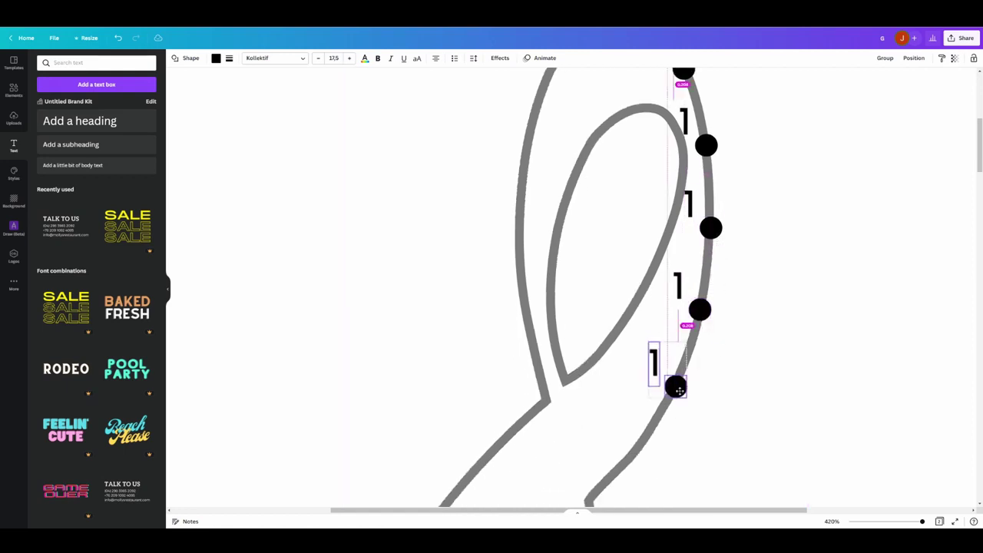
pyautogui.scroll(-2, 682, 392)
pyautogui.hotkey('ctrl', 'd')
pyautogui.moveTo(654, 311); pyautogui.dragTo(591, 349)
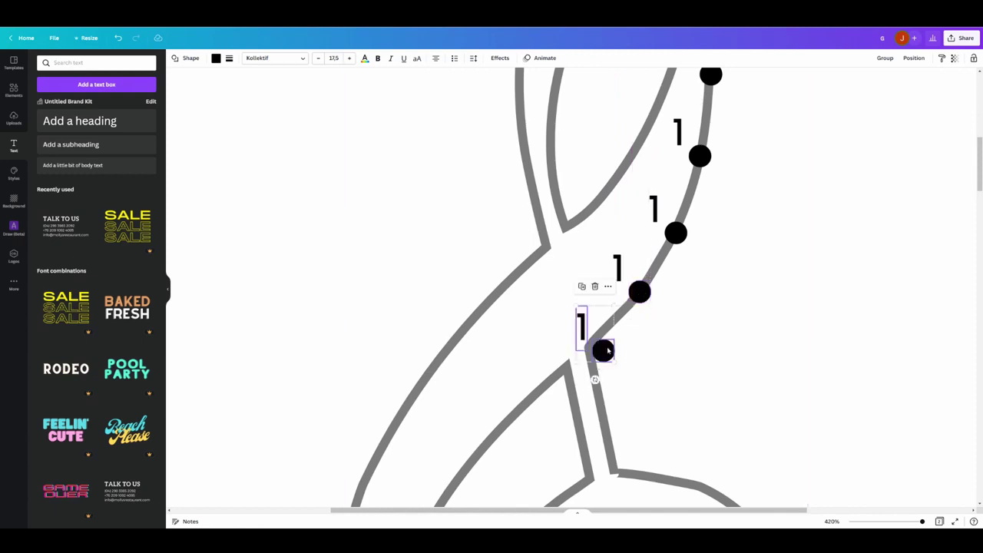
# - Place further copies of the numbered dot at the foot of the short stem segment and twice along the large lower curve's upper right outline
pyautogui.scroll(-1, 590, 349)
pyautogui.moveTo(590, 271); pyautogui.dragTo(618, 400)
pyautogui.scroll(-1, 624, 401)
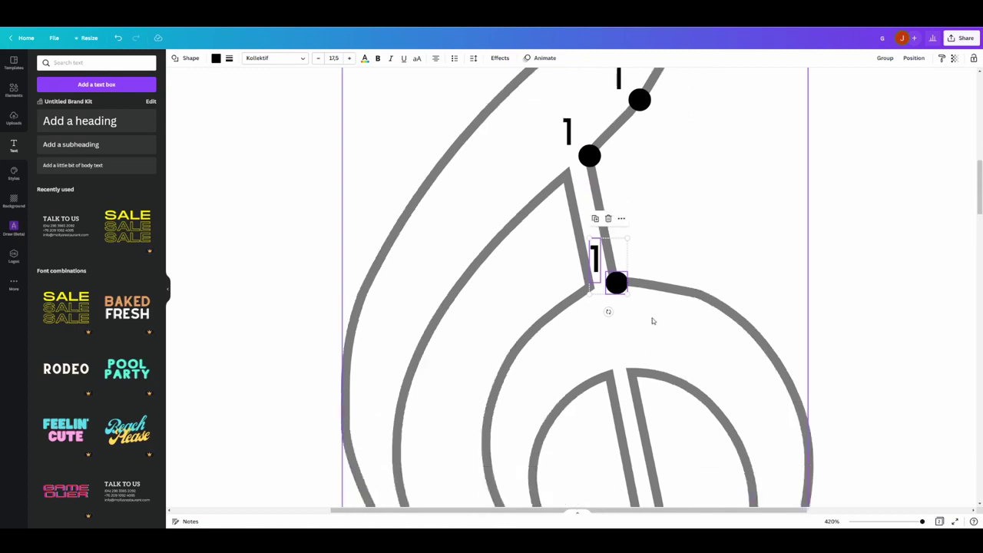
pyautogui.moveTo(619, 282); pyautogui.dragTo(700, 291)
pyautogui.hotkey('ctrl', 'd')
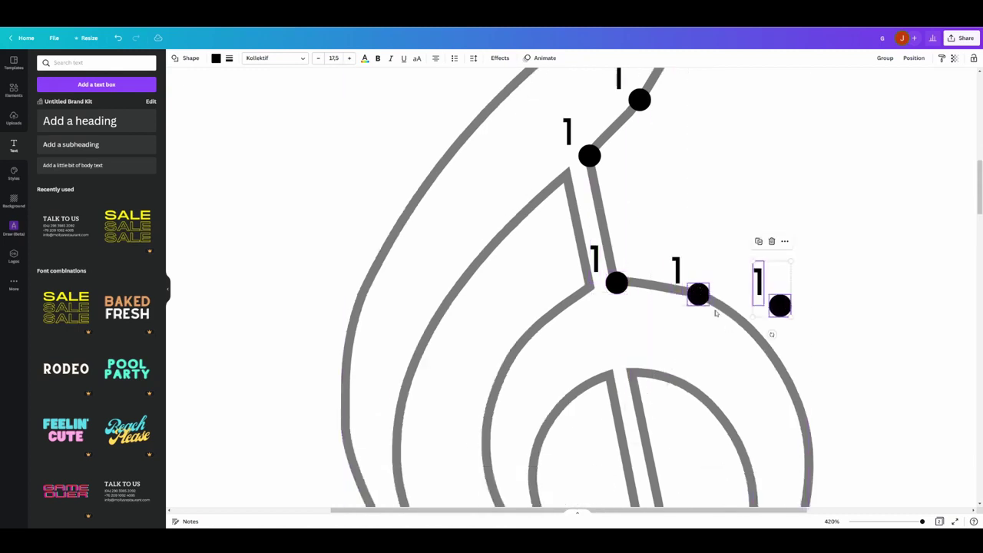
pyautogui.moveTo(782, 309); pyautogui.dragTo(767, 347)
pyautogui.scroll(-2, 840, 294)
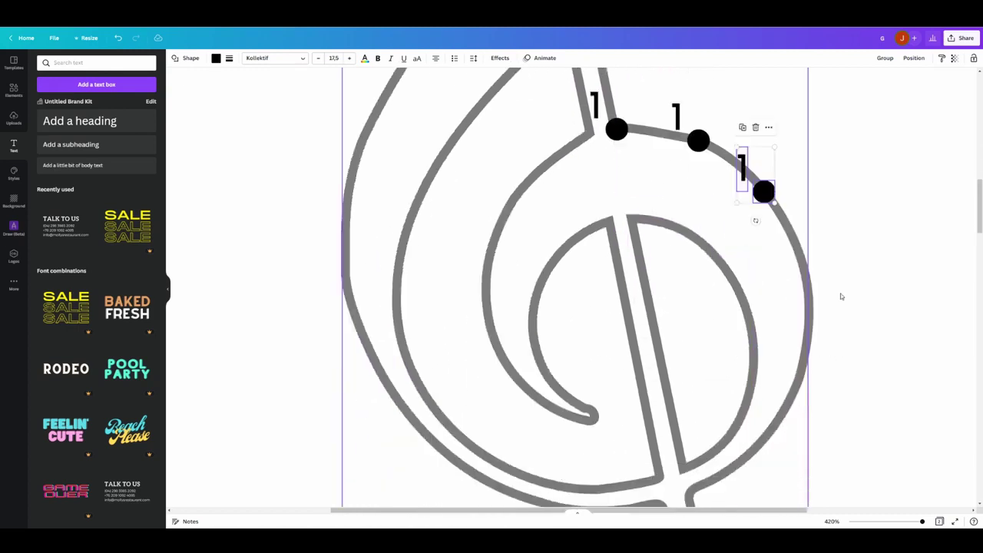
# - Place four copies of the numbered dot down the large lower curve's right outline, ending where it meets the lower stem
pyautogui.hotkey('ctrl', 'd')
pyautogui.moveTo(827, 245); pyautogui.dragTo(807, 266)
pyautogui.hotkey('ctrl', 'd')
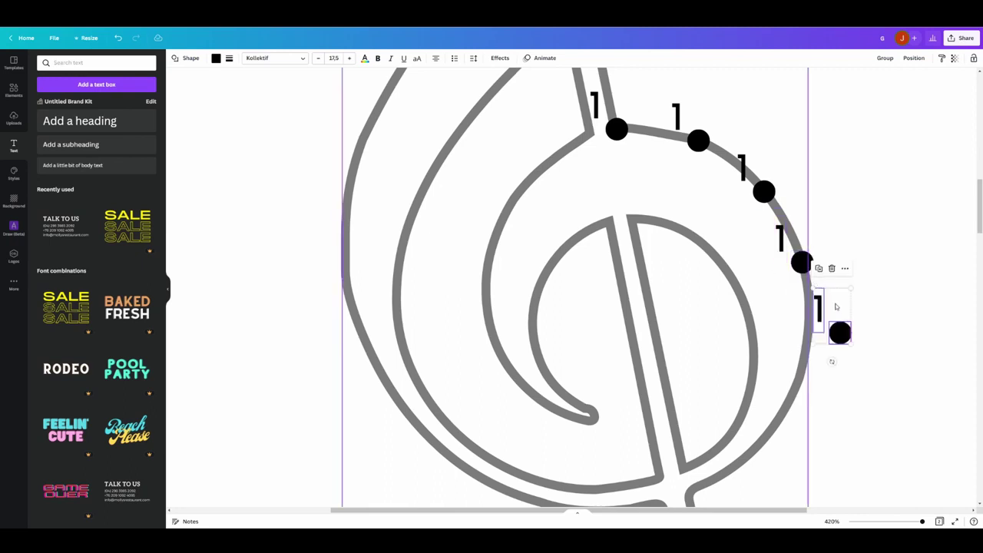
pyautogui.moveTo(837, 331); pyautogui.dragTo(691, 373)
pyautogui.scroll(-2, 823, 323)
pyautogui.hotkey('ctrl', 'd')
pyautogui.hotkey('ctrl', 'd')
pyautogui.scroll(-3, 746, 367)
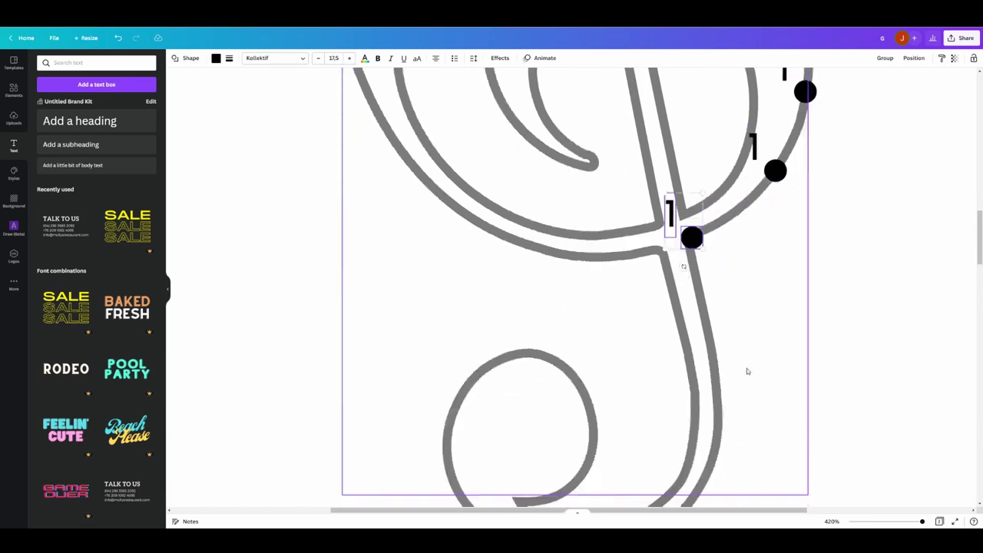
# - Add three spaced copies of the numbered dot down the lower stem's right outline to the start of the hook
pyautogui.hotkey('ctrl', 'd')
pyautogui.moveTo(608, 251); pyautogui.dragTo(711, 301)
pyautogui.scroll(-1, 713, 305)
pyautogui.hotkey('ctrl', 'd')
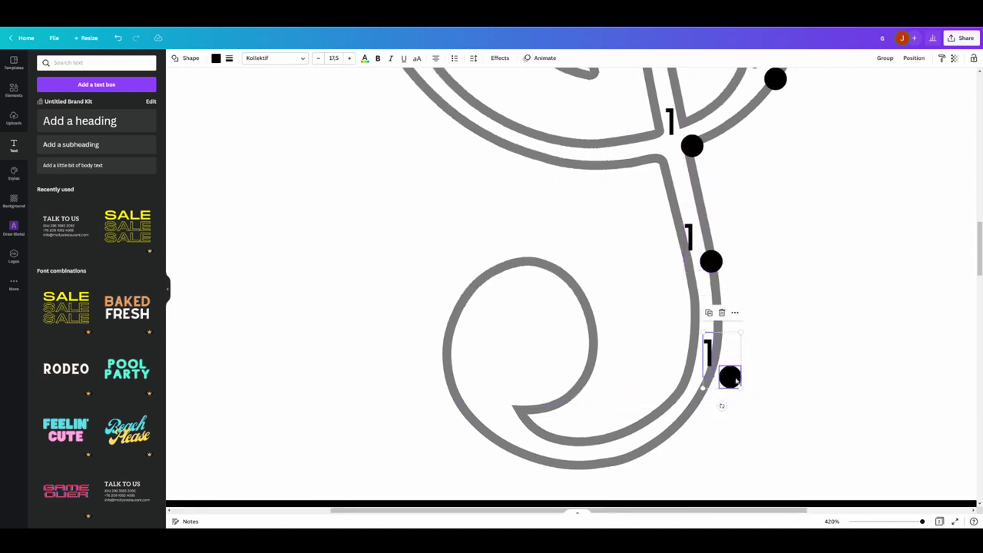
pyautogui.moveTo(734, 371); pyautogui.dragTo(719, 332)
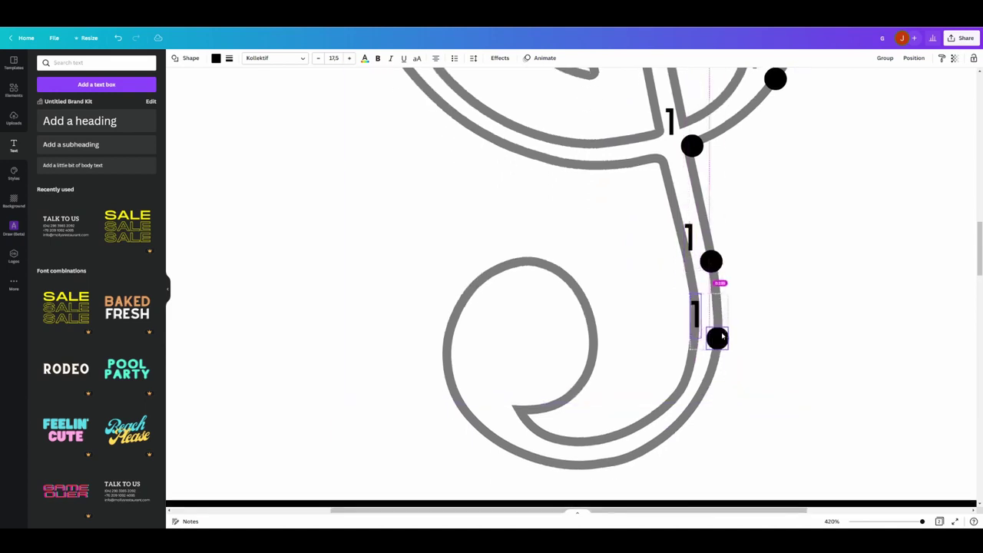
pyautogui.hotkey('ctrl', 'd')
pyautogui.moveTo(729, 414); pyautogui.dragTo(695, 414)
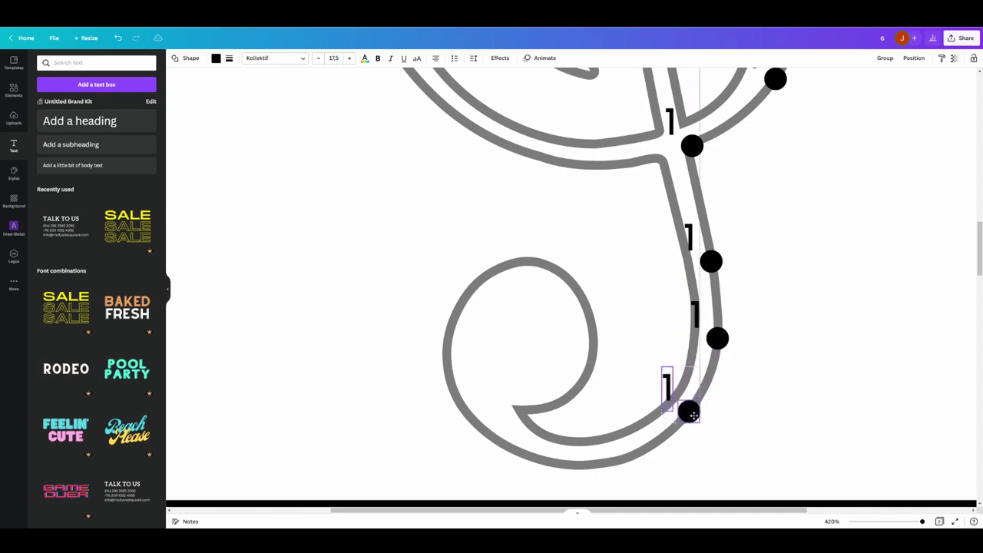
# - Place three duplicates of the numbered dot around the underside of the bottom hook, reaching its lower left outline
pyautogui.hotkey('ctrl', 'd')
pyautogui.moveTo(661, 481); pyautogui.dragTo(628, 457)
pyautogui.hotkey('ctrl', 'd')
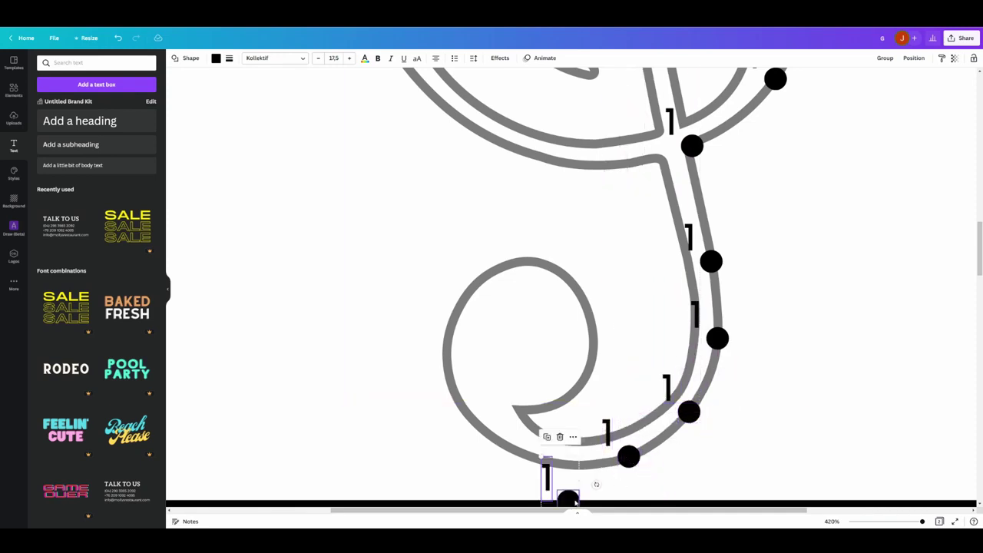
pyautogui.moveTo(571, 498); pyautogui.dragTo(530, 456)
pyautogui.hotkey('ctrl', 'd')
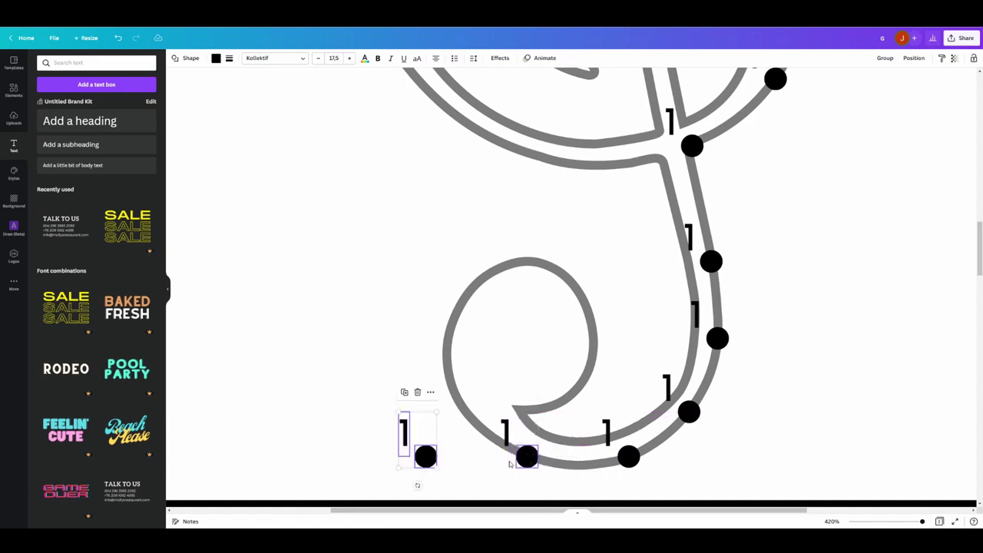
pyautogui.moveTo(429, 454); pyautogui.dragTo(458, 400)
# - Duplicate the numbered dot up the hook's left outline, over its top and onto the upper right of the curl
pyautogui.hotkey('ctrl', 'd')
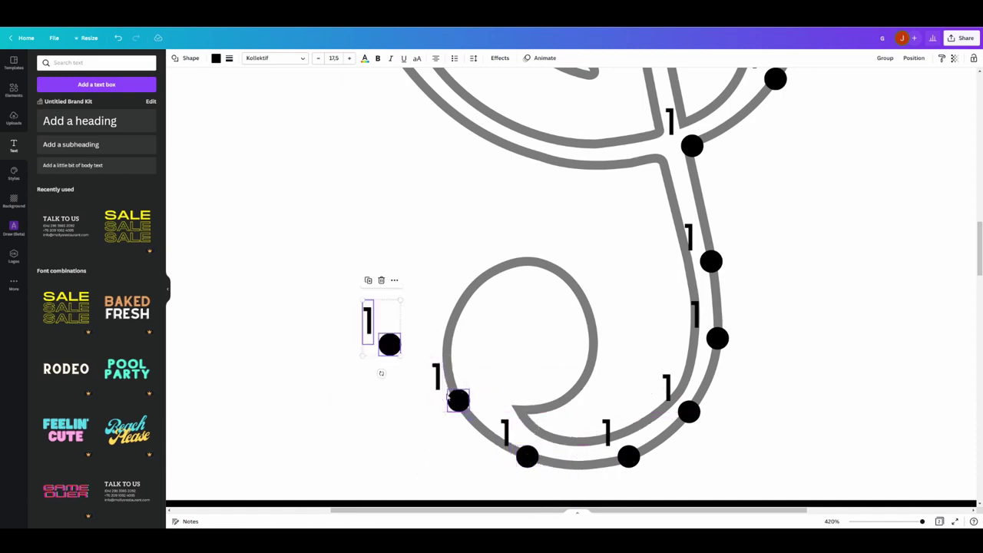
pyautogui.moveTo(418, 340); pyautogui.dragTo(451, 320)
pyautogui.hotkey('ctrl', 'd')
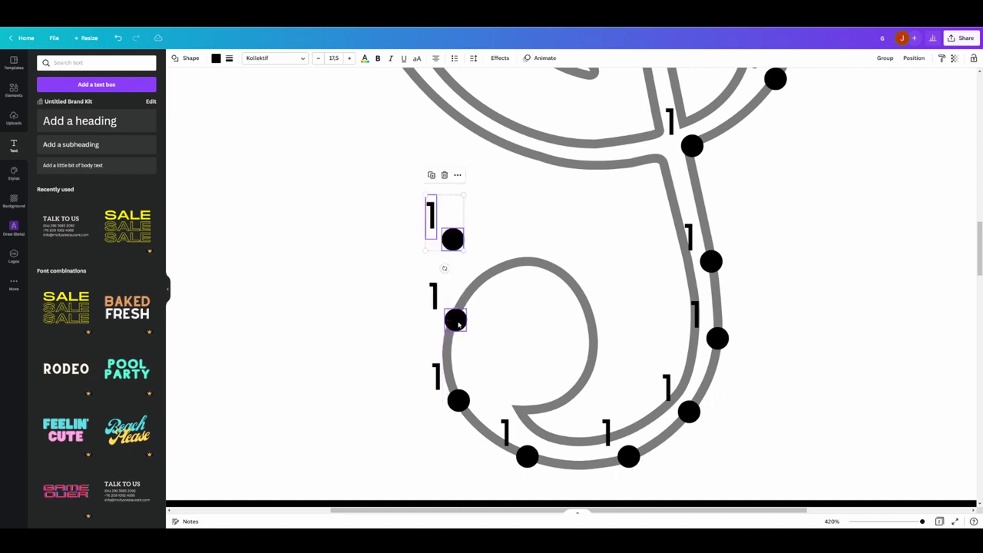
pyautogui.moveTo(453, 236); pyautogui.dragTo(520, 264)
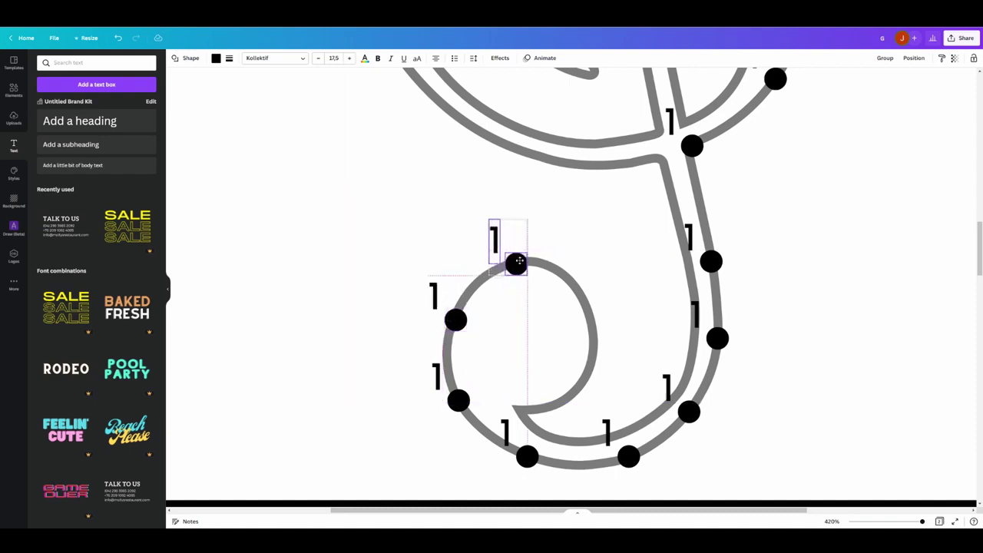
pyautogui.hotkey('ctrl', 'd')
pyautogui.moveTo(577, 208); pyautogui.dragTo(587, 302)
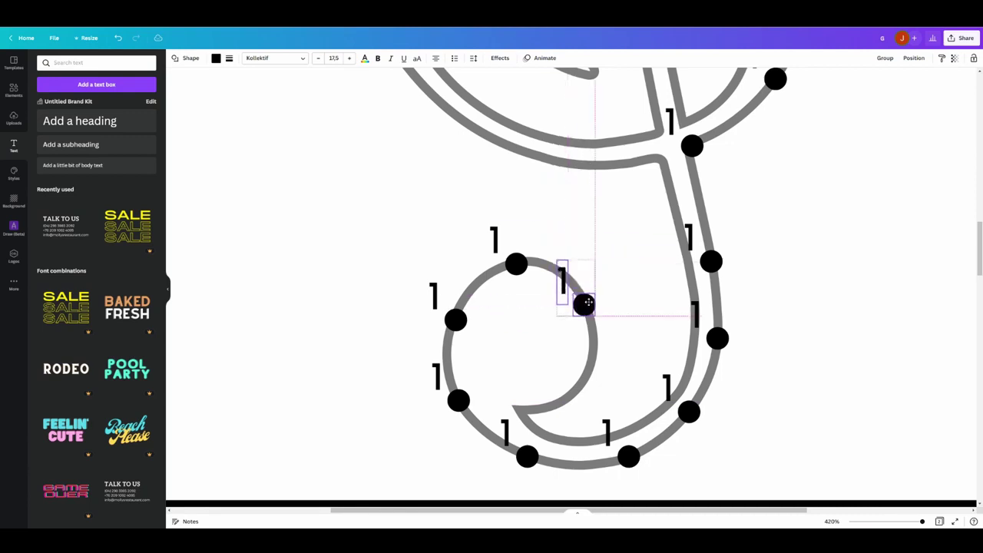
# - Place copies of the numbered dot on the curl's lower right, at its inner tip and on the hook's inner bottom outline
pyautogui.hotkey('ctrl', 'd')
pyautogui.moveTo(655, 347); pyautogui.dragTo(591, 381)
pyautogui.hotkey('ctrl', 'd')
pyautogui.moveTo(585, 453); pyautogui.dragTo(522, 412)
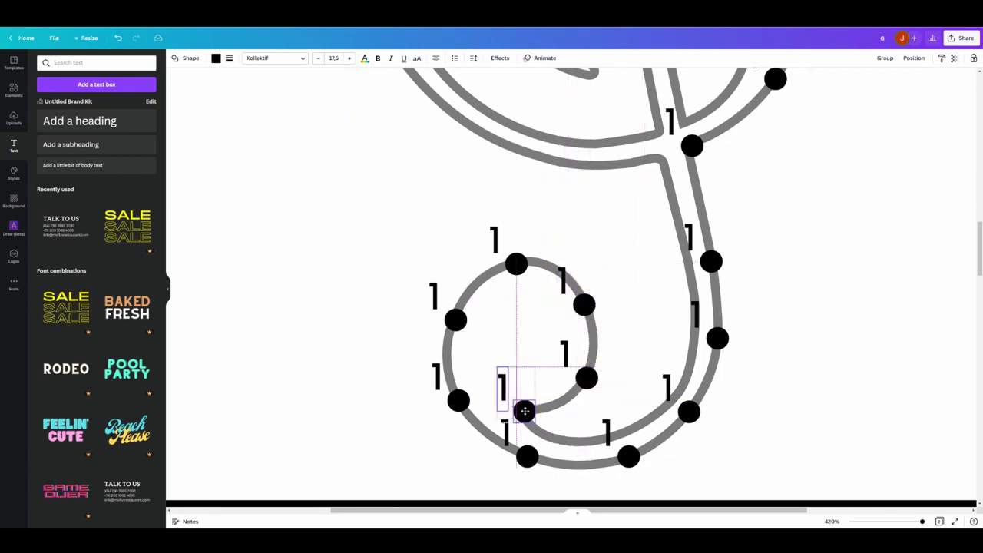
pyautogui.hotkey('ctrl', 'd')
pyautogui.moveTo(591, 392); pyautogui.dragTo(635, 431)
pyautogui.hotkey('ctrl', 'd')
pyautogui.hotkey('ctrl', 'z')
pyautogui.hotkey('ctrl', 'z')
pyautogui.click(622, 424)
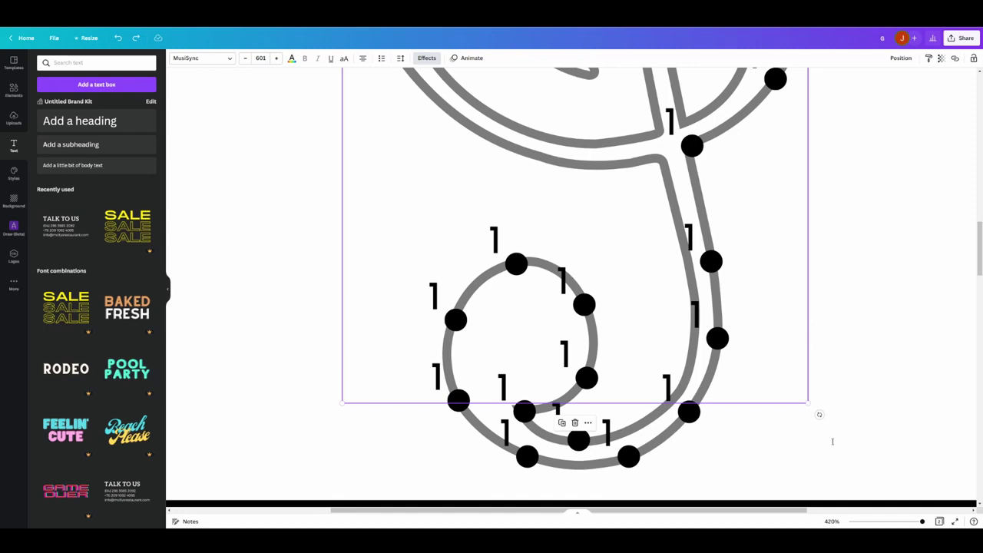
pyautogui.scroll(1, 836, 440)
pyautogui.scroll(-2, 886, 422)
pyautogui.click(905, 487)
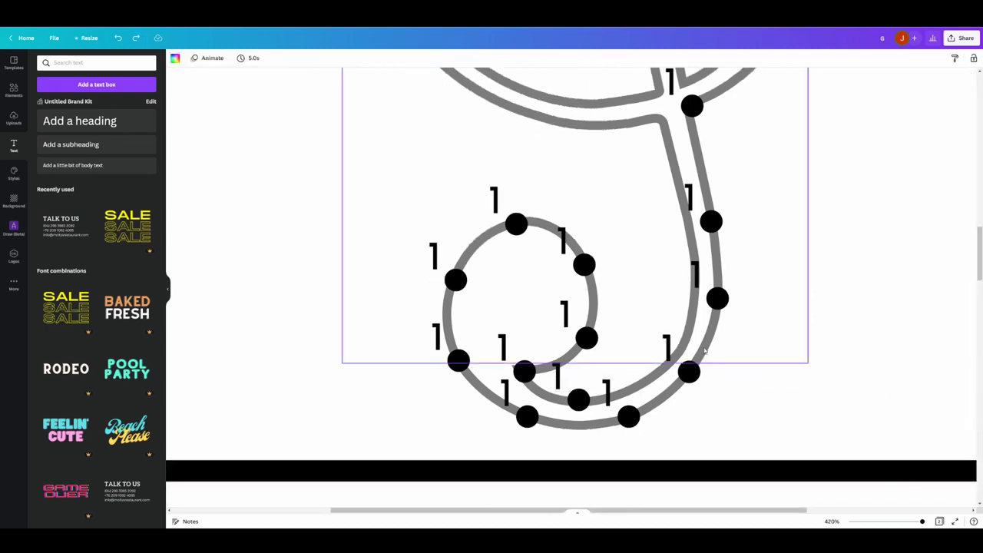
# - Add four copies of the numbered dot up the hook's inner outline and the lower stem's left outline, ending at the large curve
pyautogui.hotkey('ctrl', 'v')
pyautogui.moveTo(581, 304); pyautogui.dragTo(695, 320)
pyautogui.hotkey('ctrl', 'v')
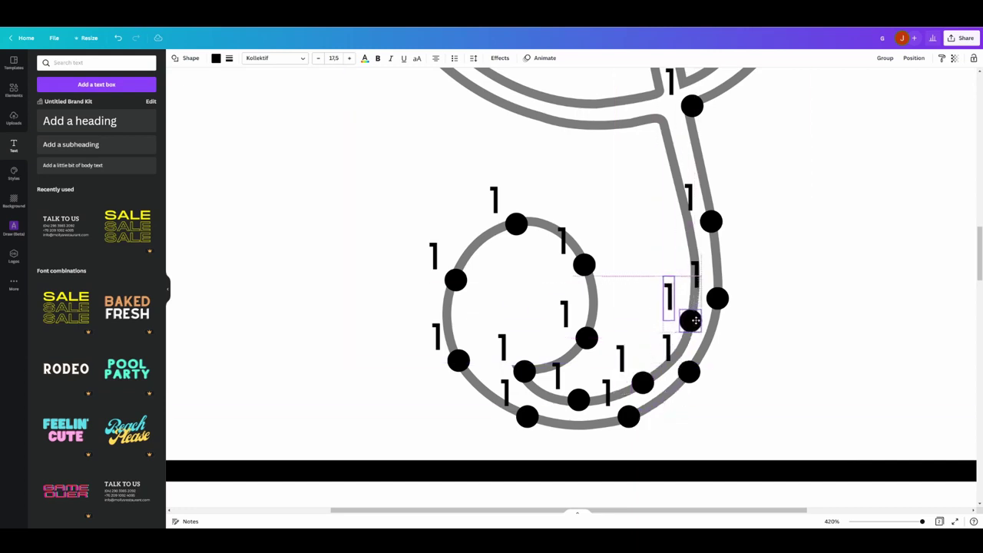
pyautogui.hotkey('ctrl', 'd')
pyautogui.moveTo(742, 261); pyautogui.dragTo(691, 243)
pyautogui.hotkey('ctrl', 'd')
pyautogui.moveTo(693, 167); pyautogui.dragTo(662, 121)
# - Place three numbered dot copies along the large curve's bottom outline, from beside the stem towards the lower left
pyautogui.scroll(3, 675, 310)
pyautogui.scroll(1, 676, 310)
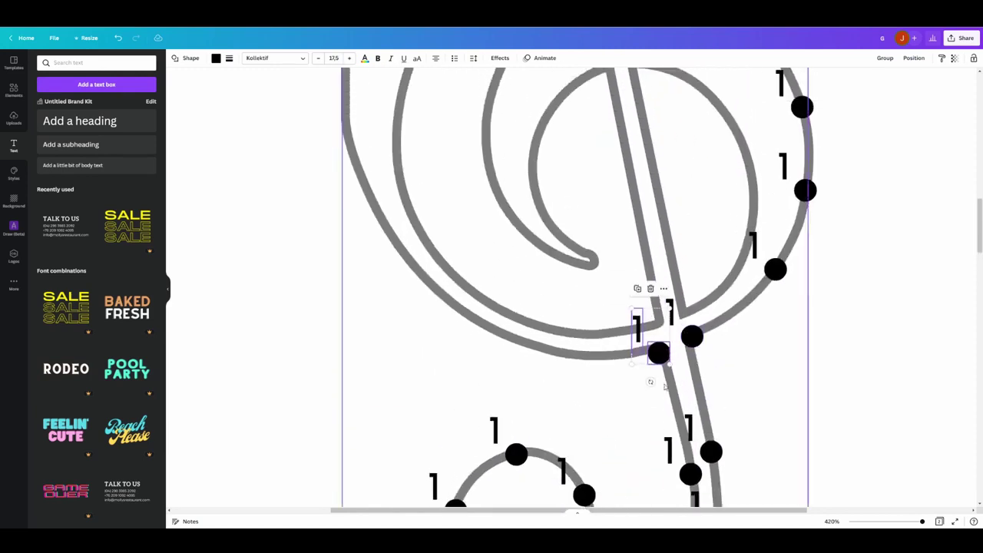
pyautogui.moveTo(658, 353); pyautogui.dragTo(583, 357)
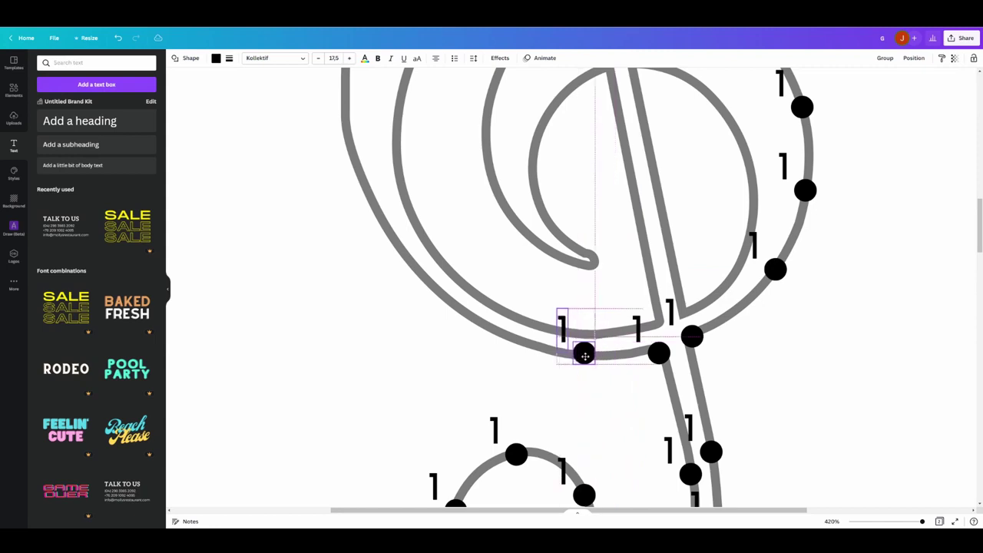
pyautogui.hotkey('ctrl', 'd')
pyautogui.moveTo(504, 363); pyautogui.dragTo(498, 337)
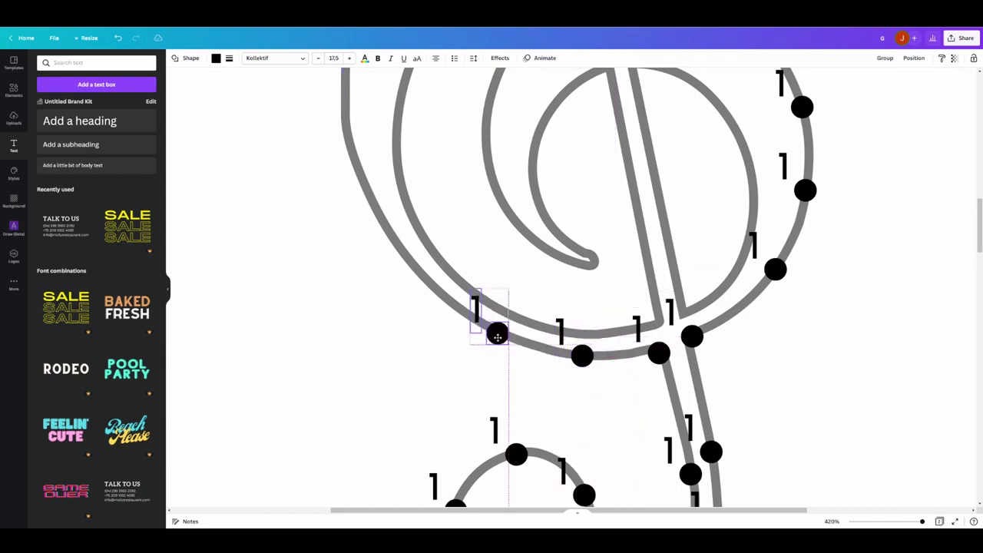
pyautogui.hotkey('ctrl', 'd')
pyautogui.moveTo(412, 306); pyautogui.dragTo(429, 281)
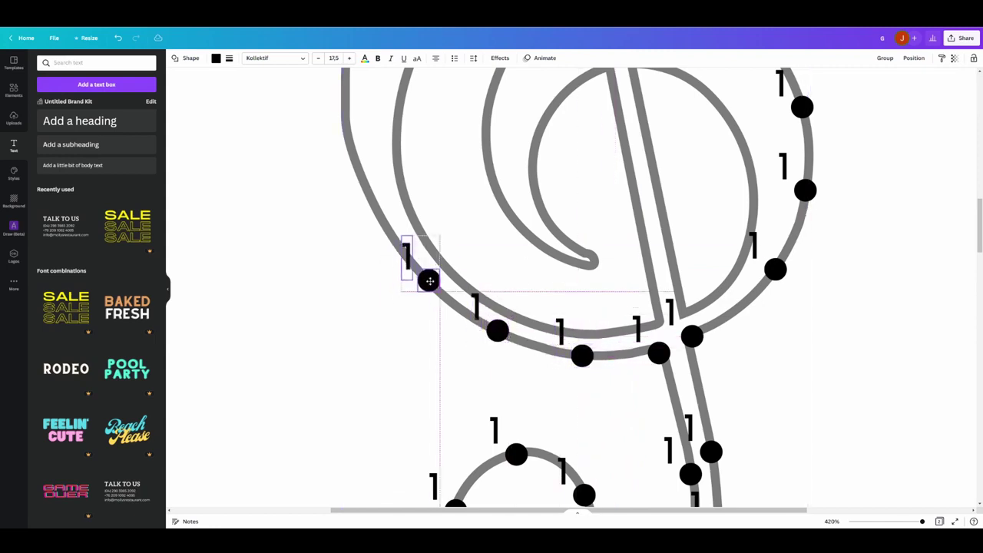
# - Duplicate the numbered dot three times up the far left outline of the clef's large curve
pyautogui.hotkey('ctrl', 'd')
pyautogui.moveTo(360, 236); pyautogui.dragTo(375, 210)
pyautogui.scroll(2, 374, 210)
pyautogui.moveTo(373, 357); pyautogui.dragTo(345, 275)
pyautogui.hotkey('ctrl', 'd')
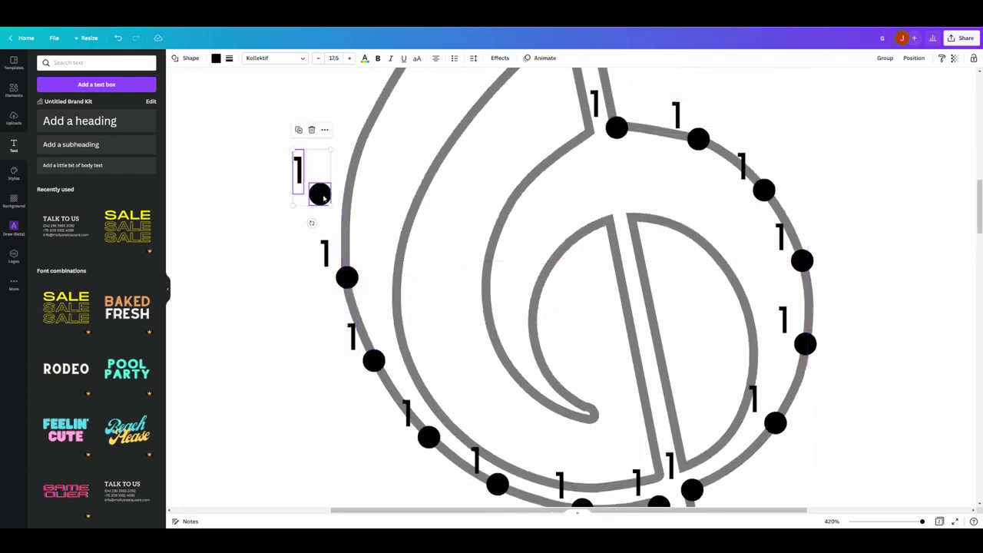
pyautogui.moveTo(320, 193); pyautogui.dragTo(351, 180)
# - Add four copies of the numbered dot along the clef's upper left diagonal outline, ending at the corner below the upper loop
pyautogui.hotkey('ctrl', 'd')
pyautogui.scroll(2, 351, 230)
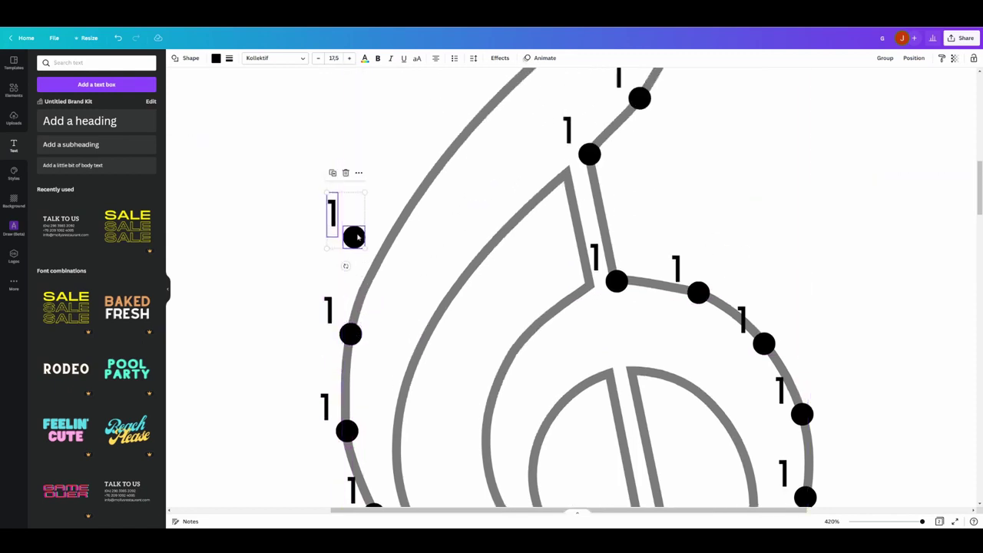
pyautogui.moveTo(353, 235); pyautogui.dragTo(381, 251)
pyautogui.hotkey('ctrl', 'd')
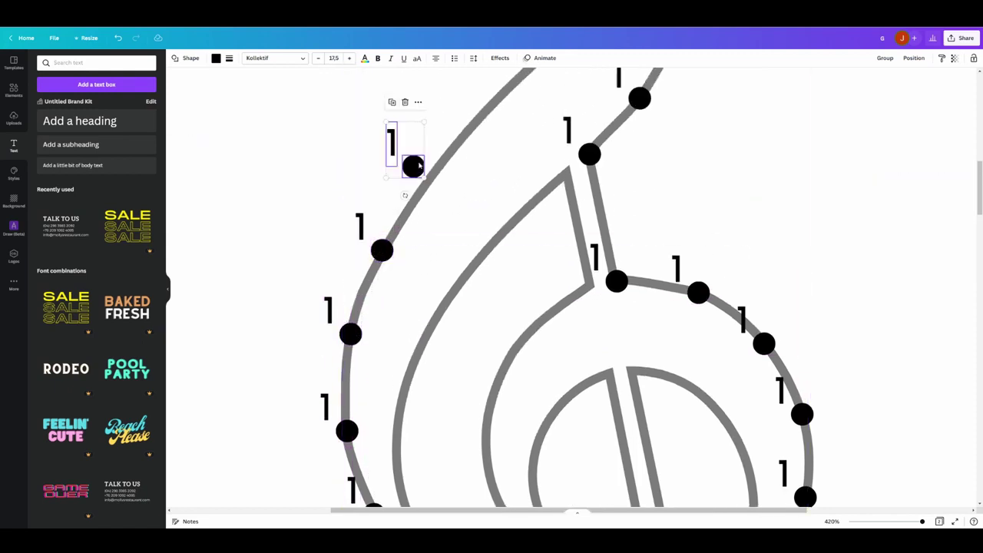
pyautogui.moveTo(419, 166); pyautogui.dragTo(445, 165)
pyautogui.hotkey('ctrl', 'd')
pyautogui.scroll(2, 455, 306)
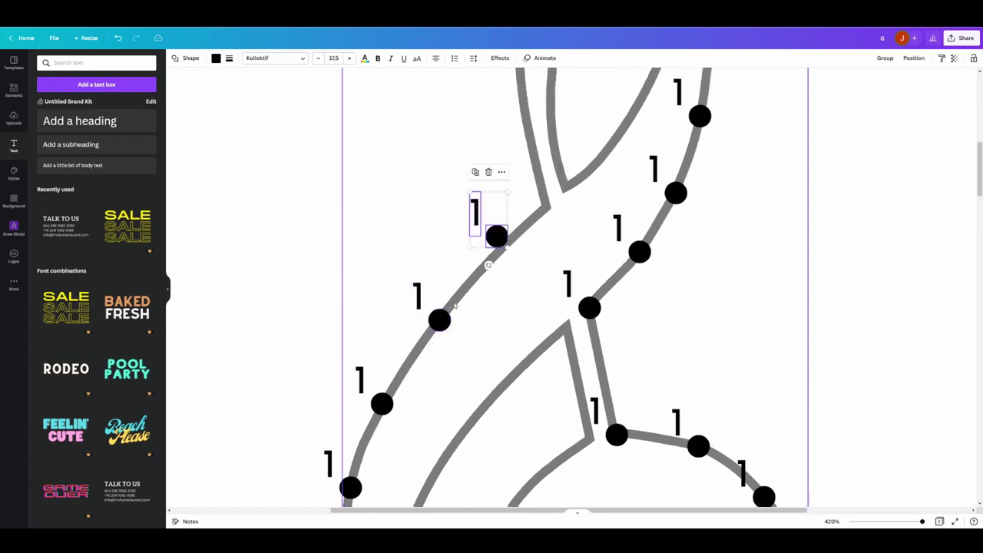
pyautogui.moveTo(496, 236); pyautogui.dragTo(490, 260)
pyautogui.hotkey('ctrl', 'd')
pyautogui.moveTo(542, 202); pyautogui.dragTo(549, 205)
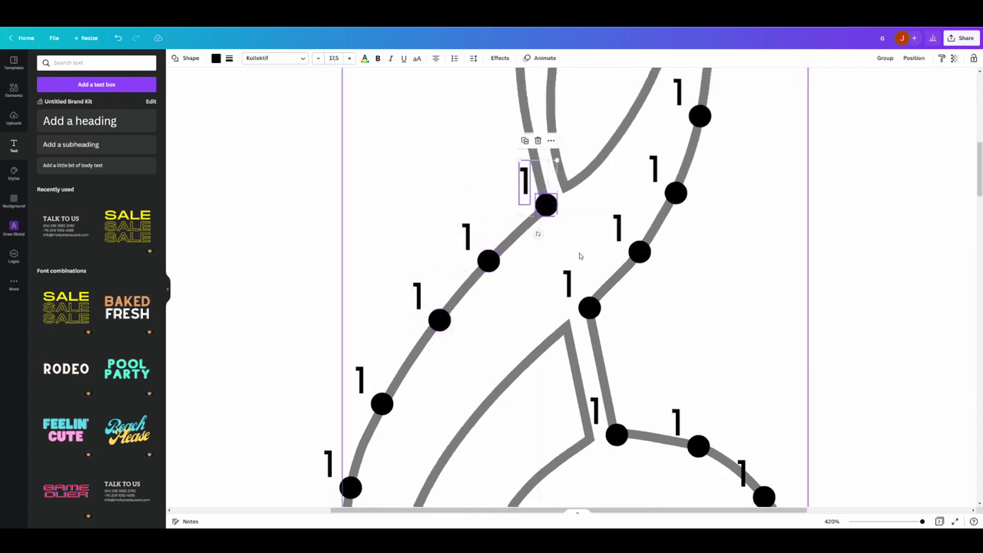
# - Place duplicates of the numbered dot up the left outline of the upper loop to just below the clef's tip
pyautogui.scroll(2, 580, 255)
pyautogui.moveTo(546, 358); pyautogui.dragTo(567, 229)
pyautogui.hotkey('ctrl', 'd')
pyautogui.scroll(2, 550, 275)
pyautogui.scroll(4, 544, 294)
pyautogui.hotkey('ctrl', 'd')
pyautogui.scroll(-1, 533, 334)
# - Renumber the four dots after the tip, going down the upper loop's right outline, as 2, 3, 4 and 5
pyautogui.moveTo(923, 521); pyautogui.dragTo(915, 522)
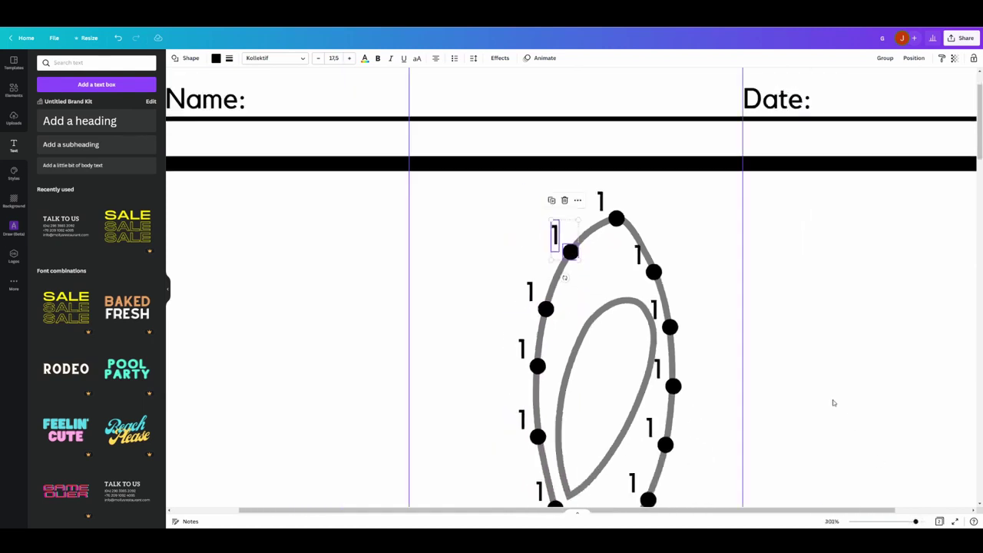
pyautogui.scroll(-1, 813, 330)
pyautogui.doubleClick(637, 217)
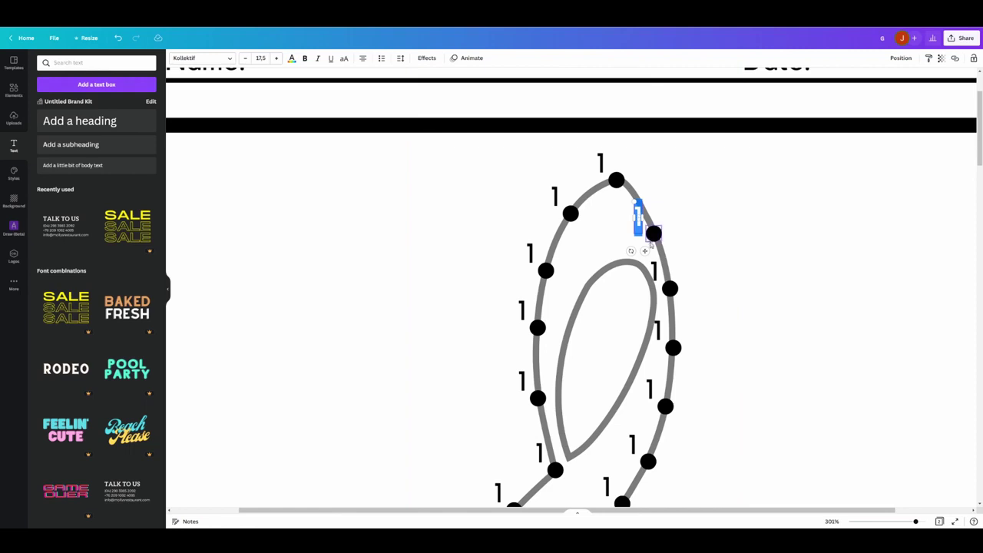
pyautogui.write('2')
pyautogui.doubleClick(653, 268)
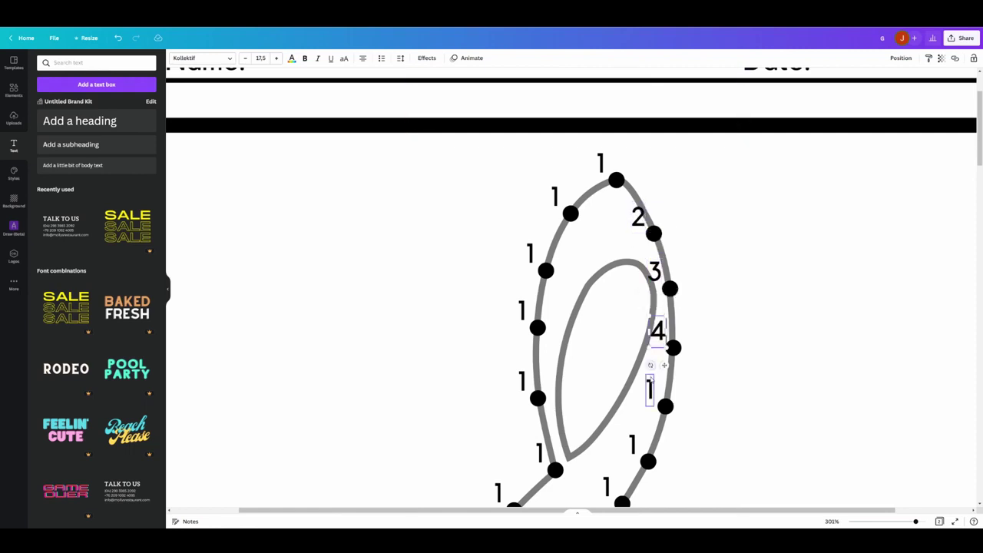
pyautogui.write('5')
# - Renumber the following dots as 6 through 10, continuing down the right outline past the short stem segment
pyautogui.scroll(-3, 634, 335)
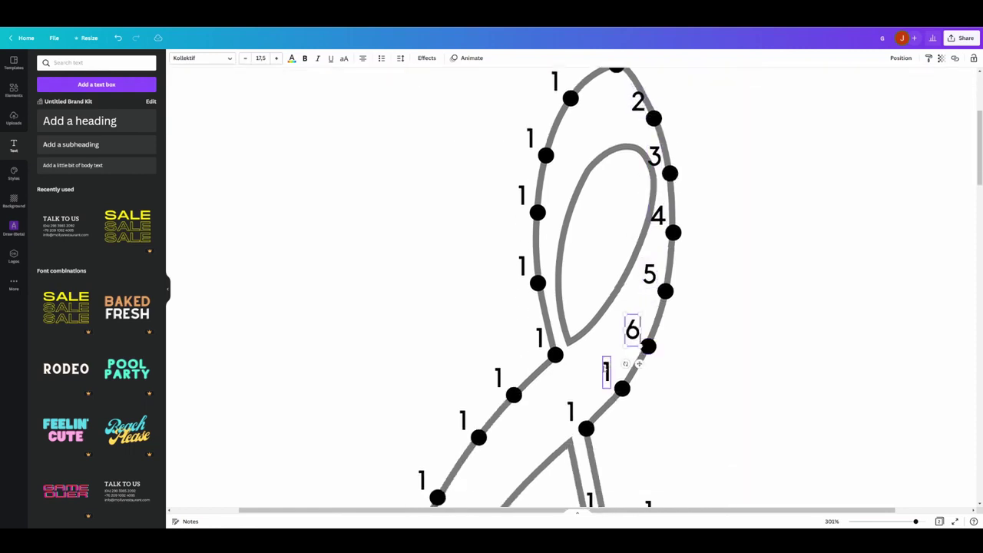
pyautogui.scroll(-5, 578, 400)
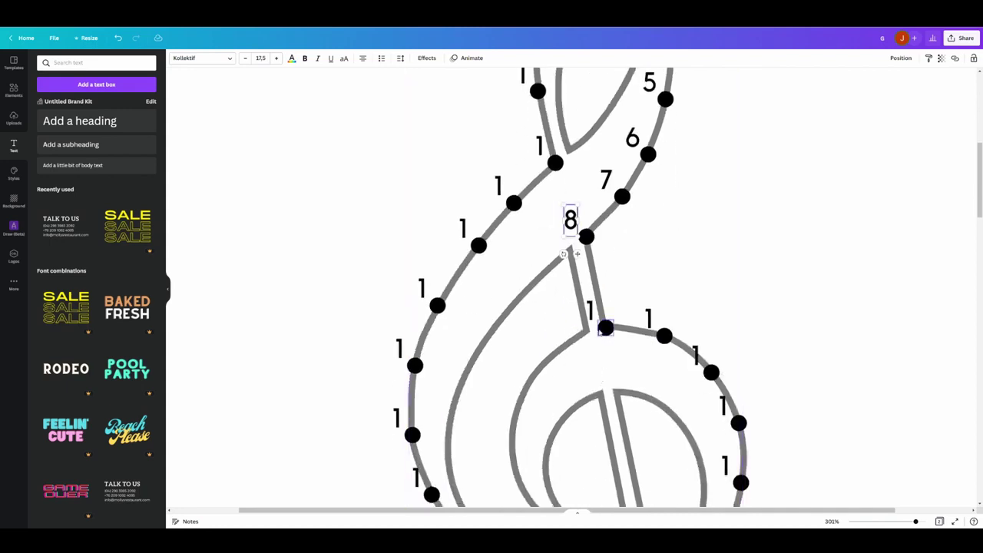
pyautogui.write('9')
pyautogui.click(651, 315)
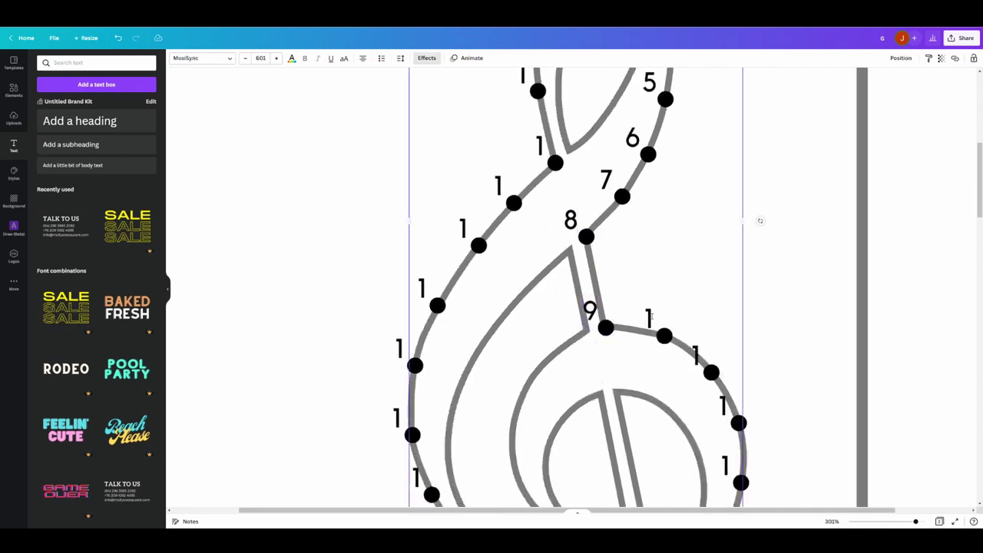
pyautogui.doubleClick(649, 317)
pyautogui.write('10')
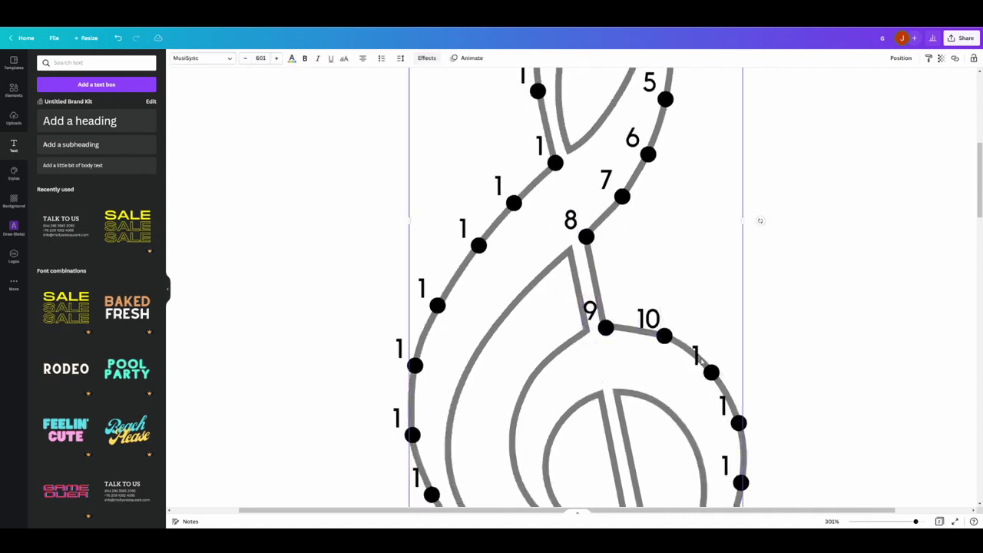
# - Renumber the next four dots along the large curve's right outline as 11, 12, 13 and 14
pyautogui.click(697, 358)
pyautogui.write('12')
pyautogui.scroll(-3, 722, 384)
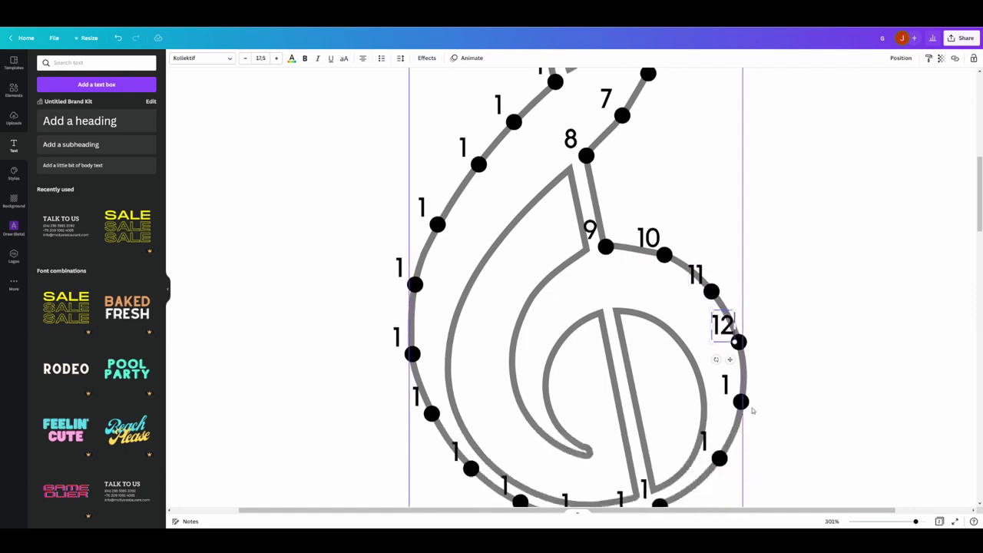
pyautogui.doubleClick(724, 350)
pyautogui.write('13')
pyautogui.click(703, 404)
pyautogui.write('14')
# - Renumber the next four dots, from the stem crossing down the stem's right outline, as 15, 16, 17 and 18
pyautogui.scroll(-3, 691, 383)
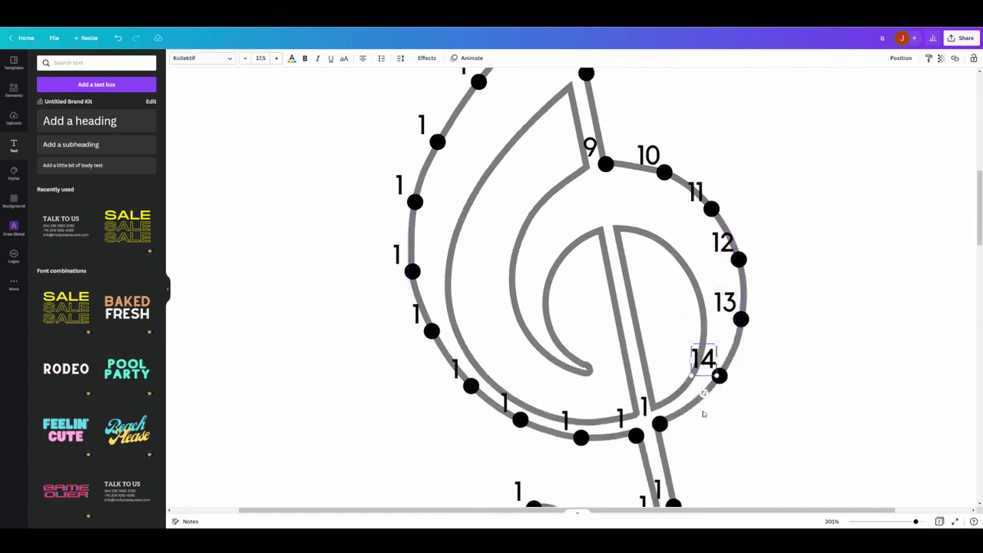
pyautogui.doubleClick(644, 340)
pyautogui.write('15')
pyautogui.scroll(-2, 645, 337)
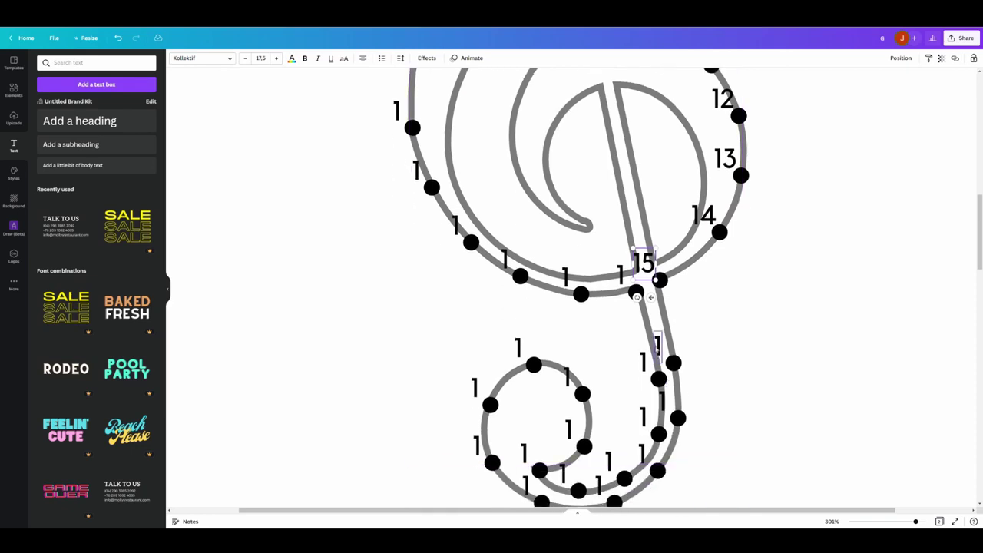
pyautogui.write('16')
pyautogui.click(661, 399)
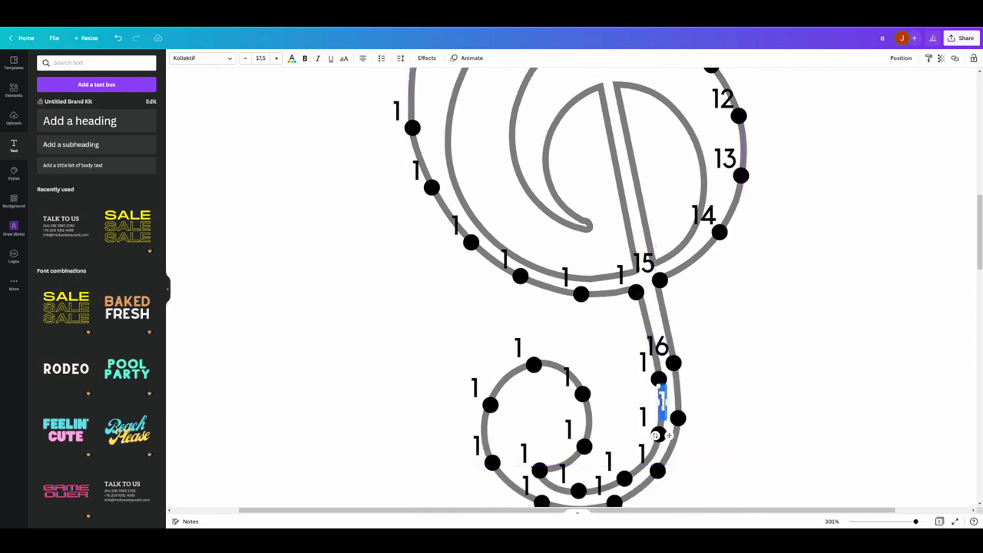
pyautogui.write('17')
pyautogui.doubleClick(642, 453)
pyautogui.write('18')
# - Renumber the three dots along the outer bottom curve of the clef's tail as 19, 20 and 21
pyautogui.scroll(-2, 648, 411)
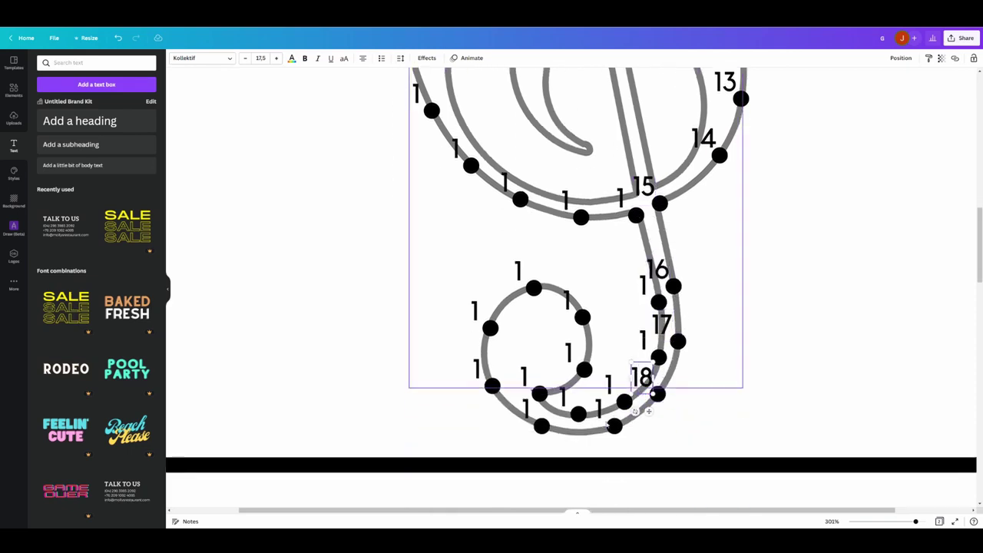
pyautogui.doubleClick(599, 407)
pyautogui.write('19')
pyautogui.doubleClick(525, 407)
pyautogui.write('20')
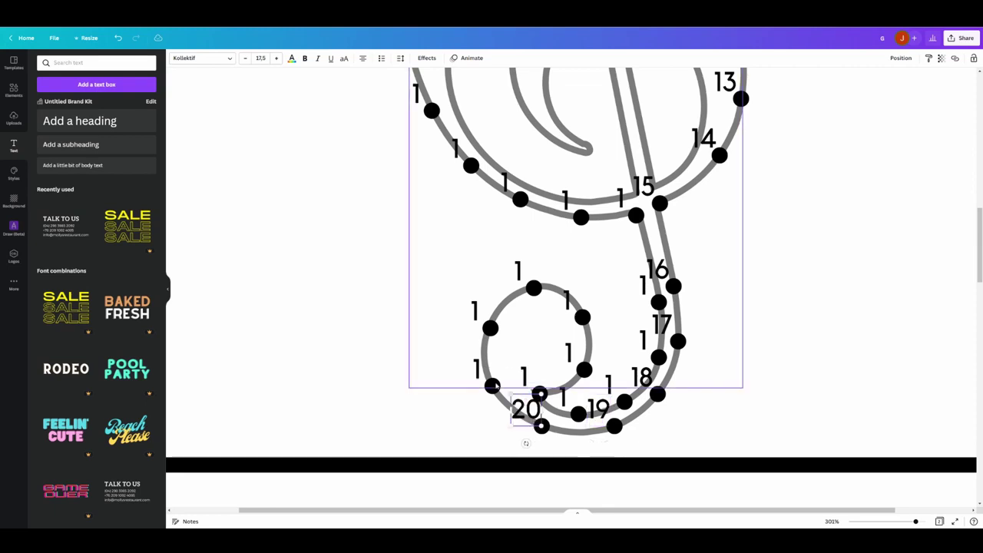
pyautogui.click(476, 370)
pyautogui.write('21')
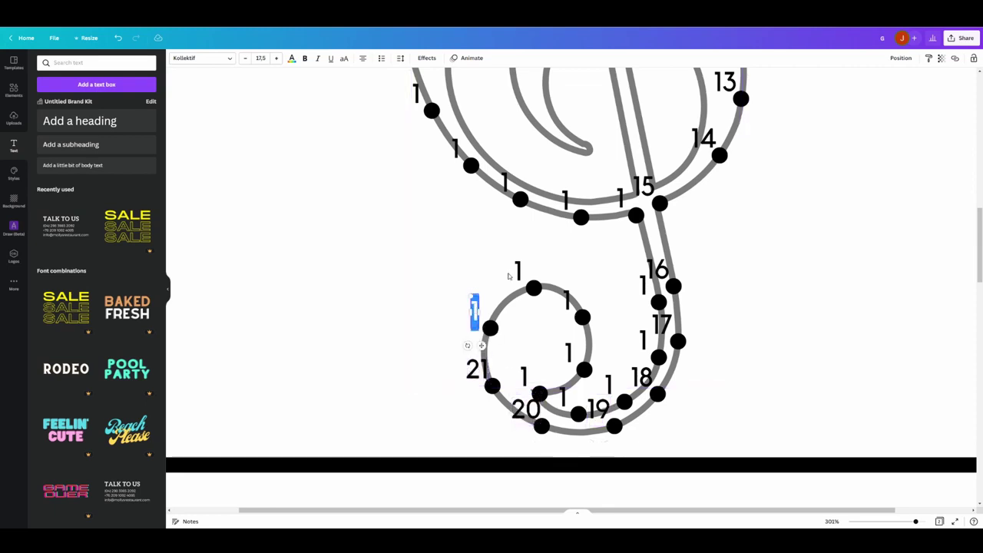
# - Renumber the three dots over the top of the tail's curl as 22, 23 and 24
pyautogui.write('22')
pyautogui.doubleClick(518, 270)
pyautogui.write('23')
pyautogui.doubleClick(566, 299)
pyautogui.write('24')
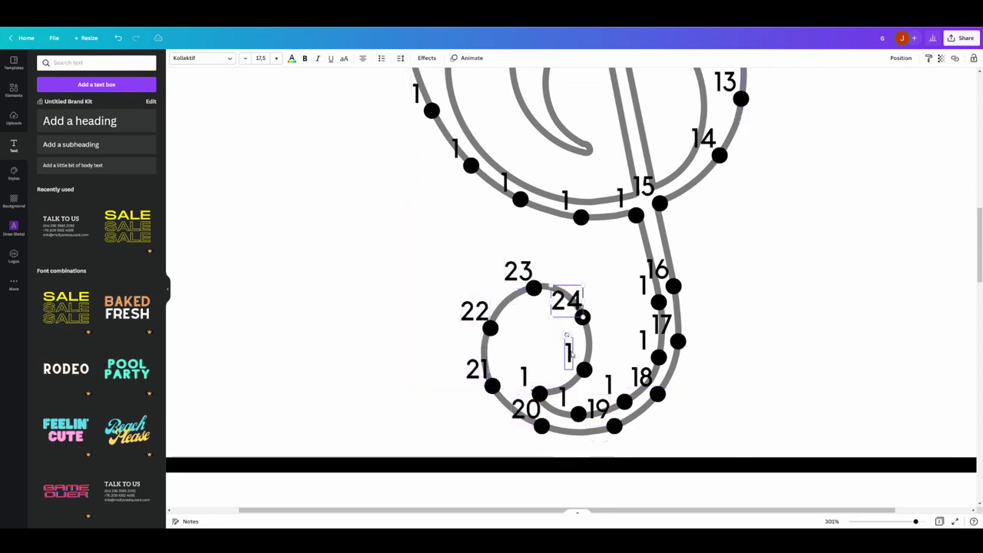
# - Renumber the dots around the inside of the tail and back up the stem's left outline as 25 through 30
pyautogui.doubleClick(568, 352)
pyautogui.write('2')
pyautogui.write('26')
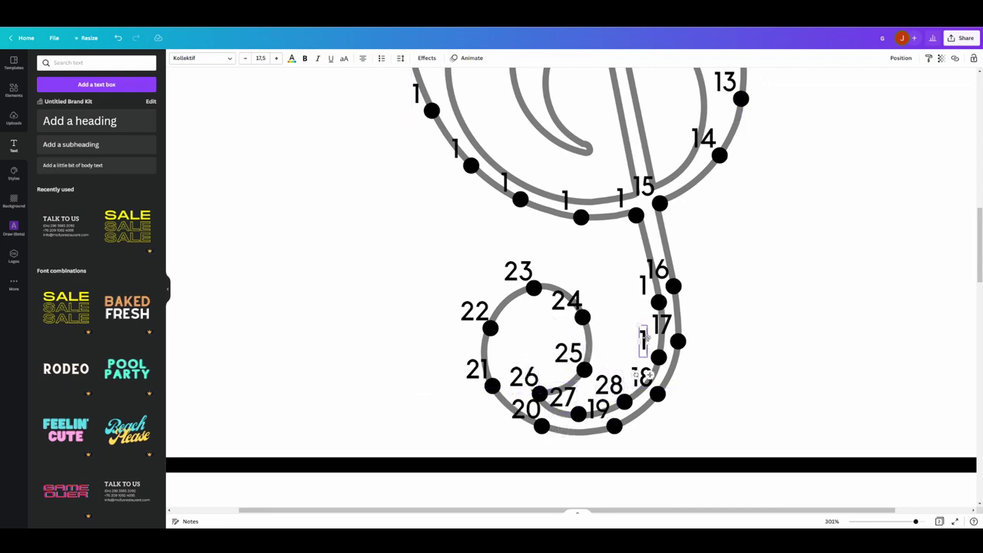
pyautogui.write('30')
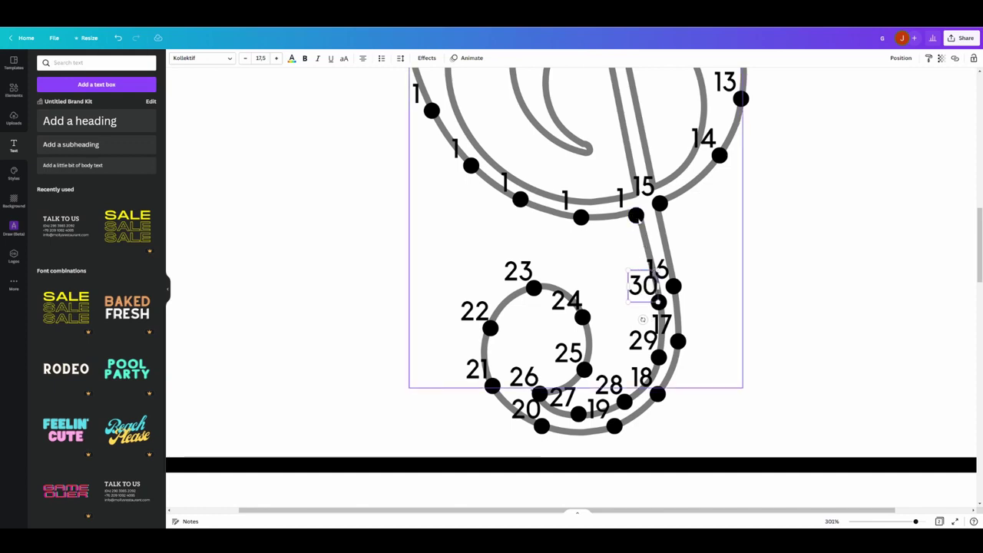
# - Renumber the five dots from the stem crossing along the large curve's lower left outline as 31 through 35
pyautogui.doubleClick(621, 198)
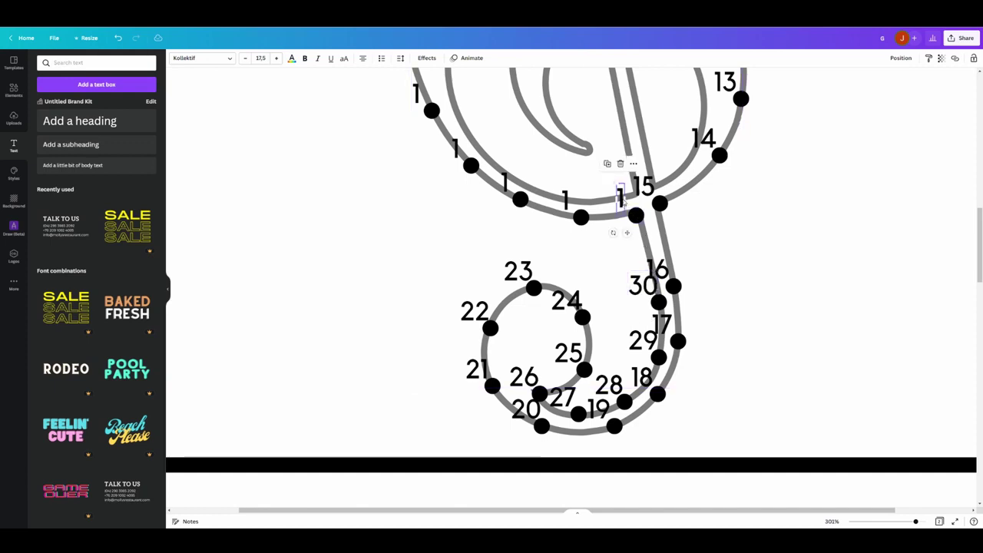
pyautogui.doubleClick(565, 198)
pyautogui.write('32')
pyautogui.doubleClick(504, 182)
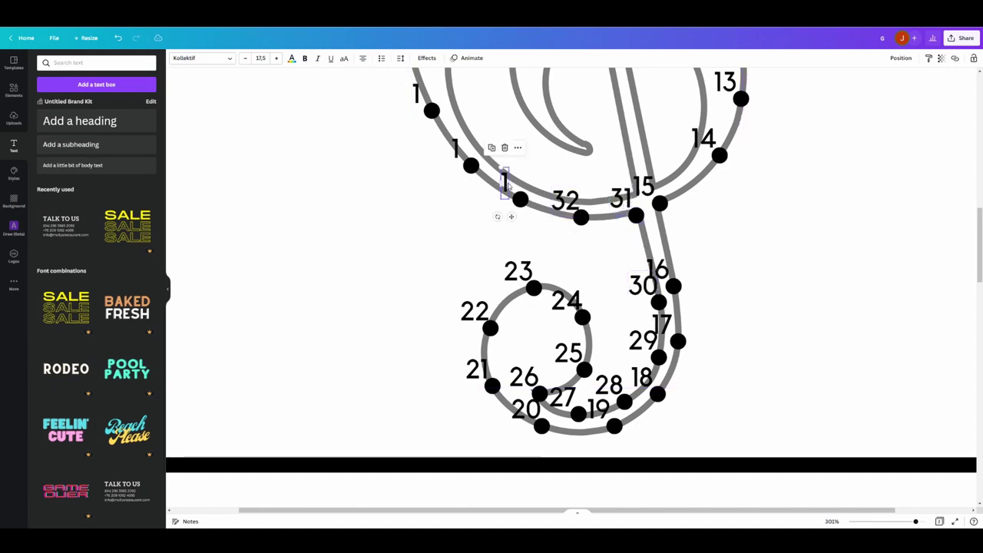
pyautogui.doubleClick(456, 148)
pyautogui.write('3')
pyautogui.write('35')
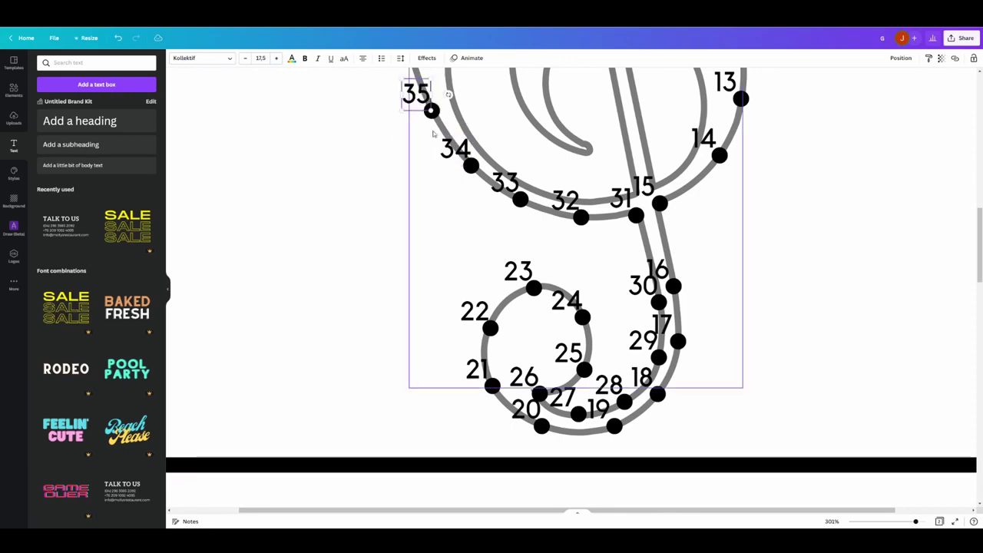
# - Renumber the dots up the large curve's left outline to the base of the upper loop as 36 through 41
pyautogui.scroll(5, 414, 93)
pyautogui.doubleClick(396, 224)
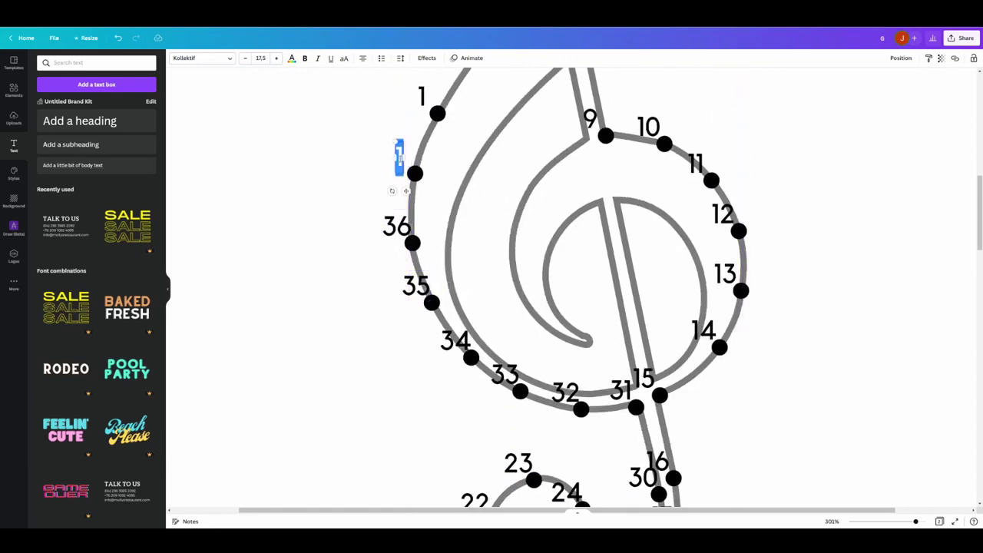
pyautogui.write('38')
pyautogui.scroll(5, 494, 176)
pyautogui.doubleClick(462, 228)
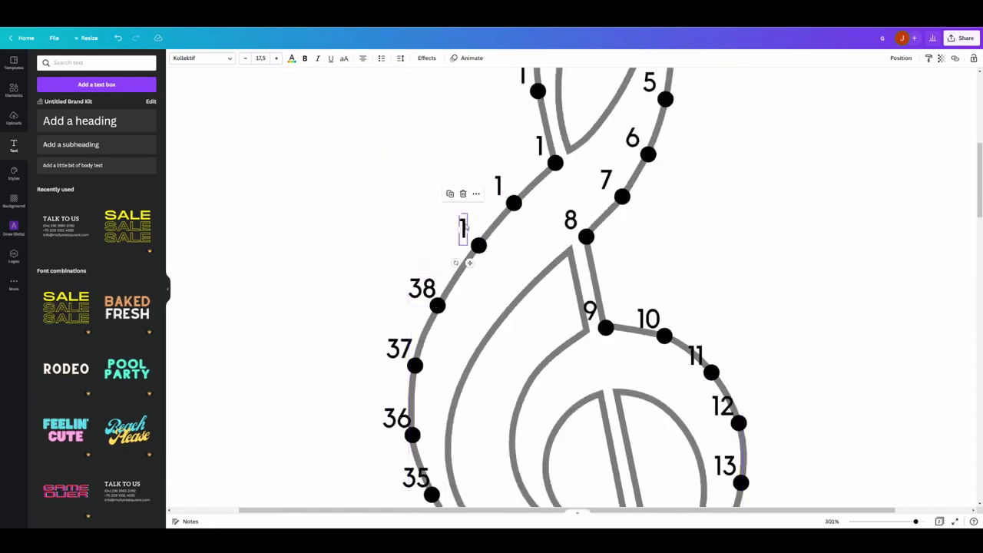
pyautogui.write('40')
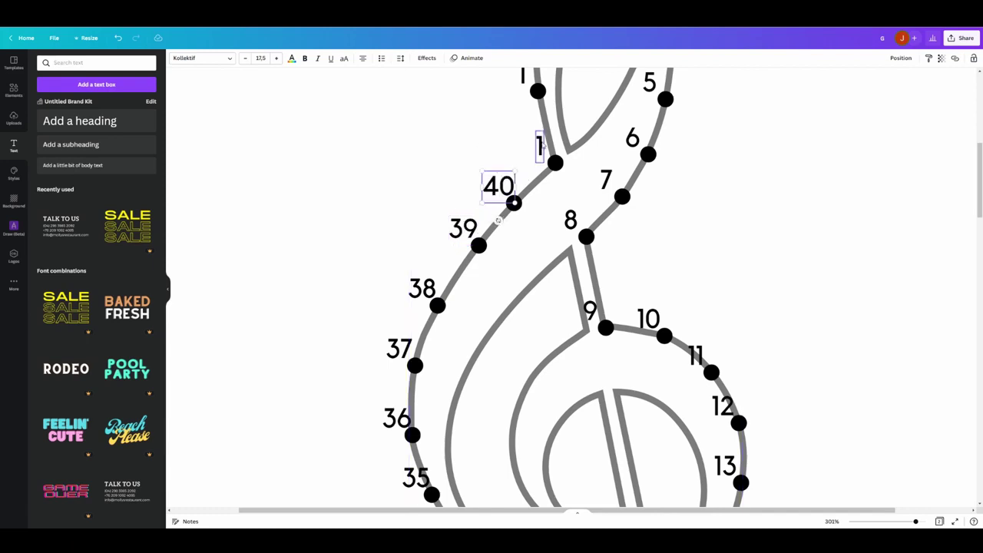
pyautogui.write('41')
# - Renumber the last four dots up the upper loop's left outline as 42, 43, 44 and 45
pyautogui.scroll(4, 546, 181)
pyautogui.doubleClick(520, 226)
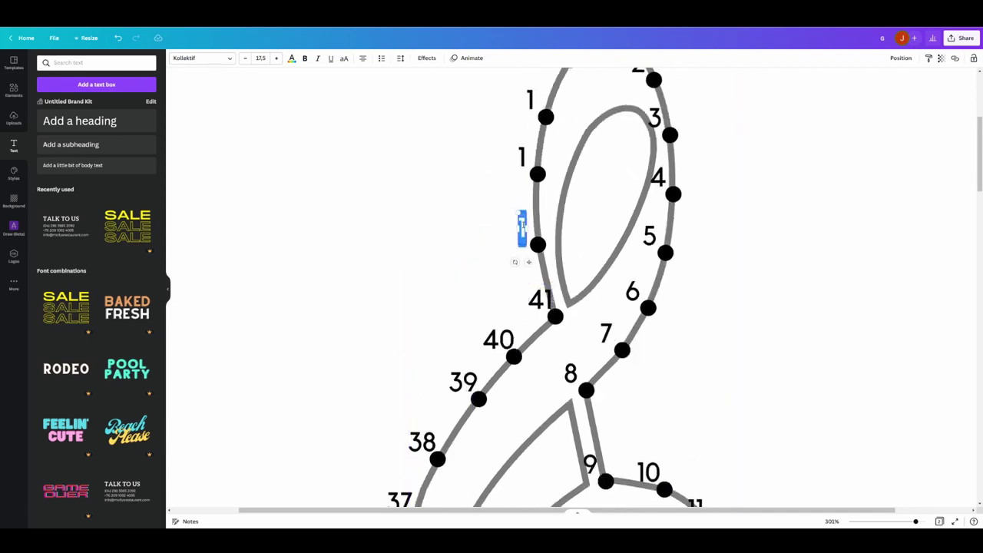
pyautogui.write('42')
pyautogui.click(522, 157)
pyautogui.scroll(4, 538, 230)
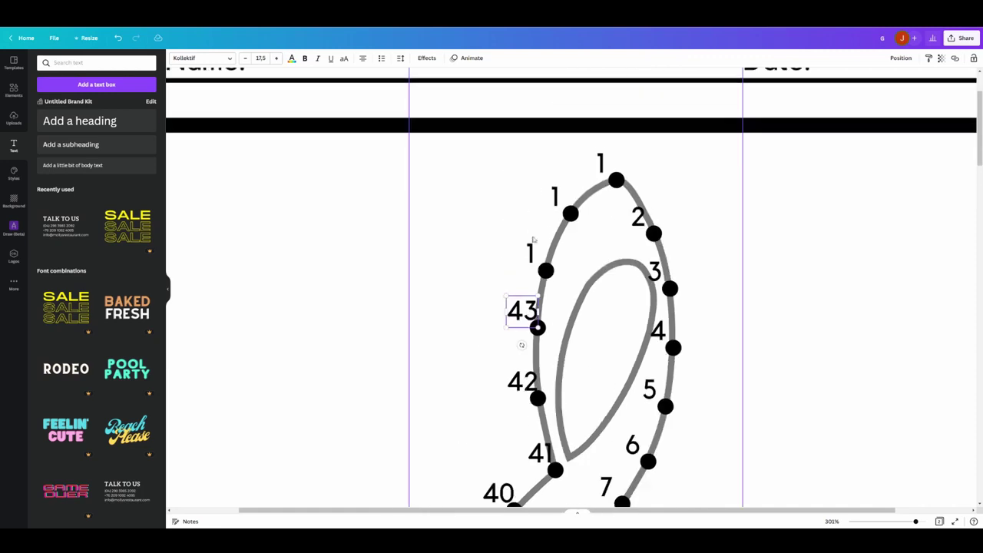
pyautogui.click(530, 249)
pyautogui.write('44')
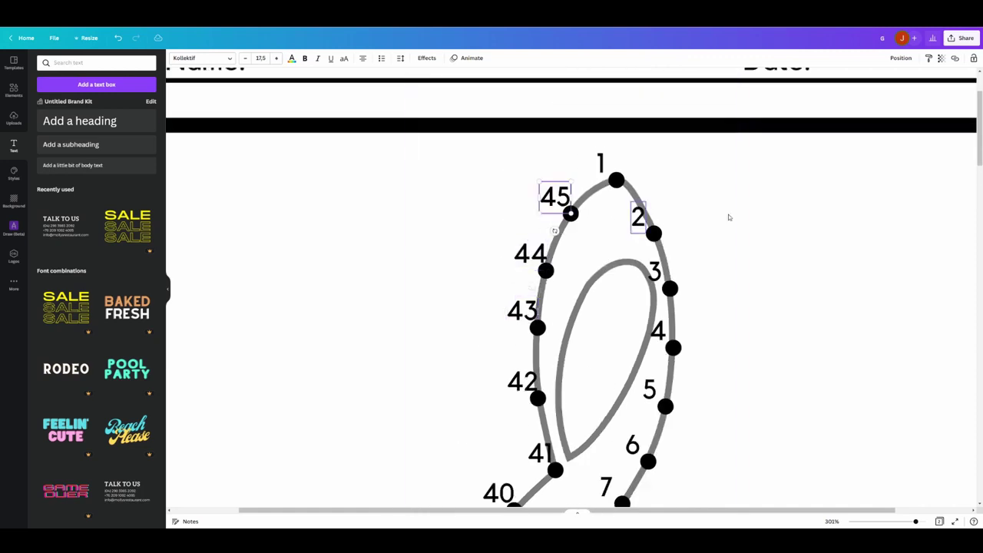
# - Move the labels 2 through 6 to the outer right side of their dots, clear of the upper loop's outline
pyautogui.scroll(-2, 800, 298)
pyautogui.scroll(2, 709, 211)
pyautogui.moveTo(650, 214); pyautogui.dragTo(668, 214)
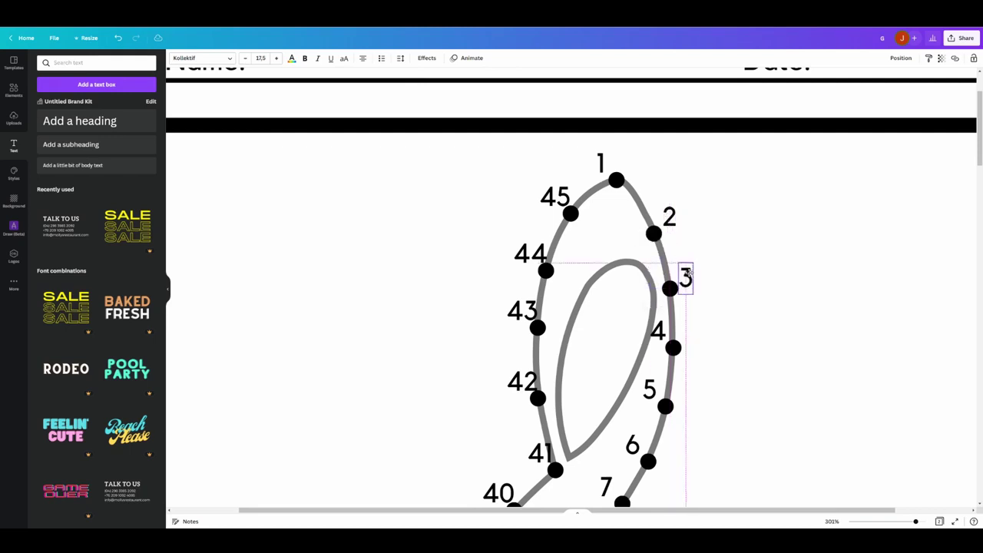
pyautogui.scroll(-2, 689, 269)
pyautogui.moveTo(658, 217); pyautogui.dragTo(691, 220)
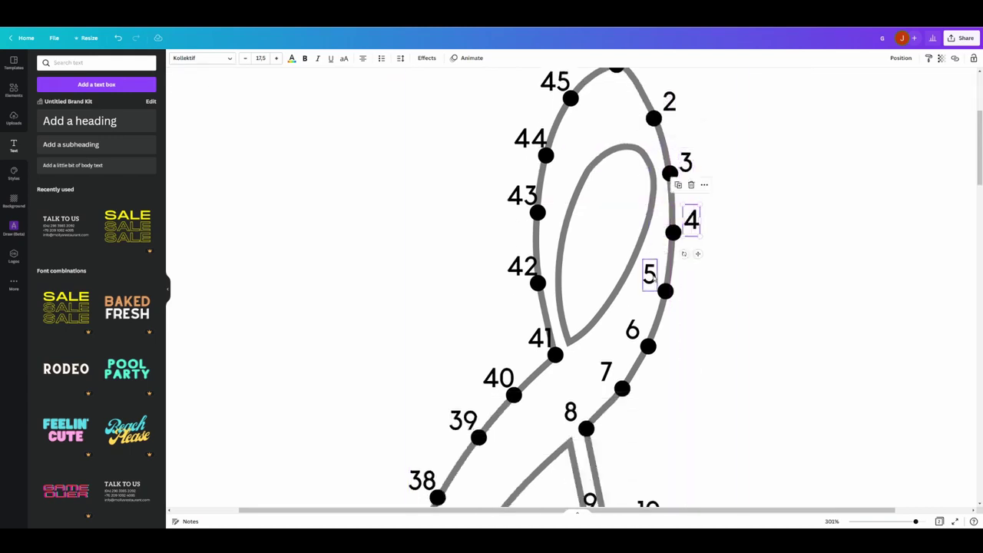
pyautogui.moveTo(653, 277); pyautogui.dragTo(687, 276)
pyautogui.moveTo(639, 327); pyautogui.dragTo(667, 329)
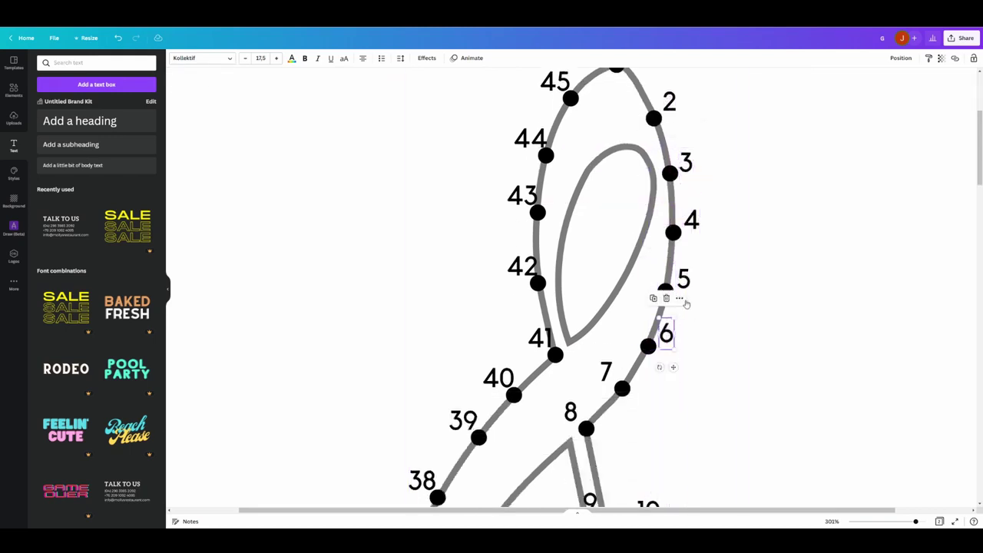
# - Move the labels 7 through 10 to the outer right side of their dots, off the clef outline
pyautogui.scroll(-3, 686, 304)
pyautogui.moveTo(605, 256); pyautogui.dragTo(638, 274)
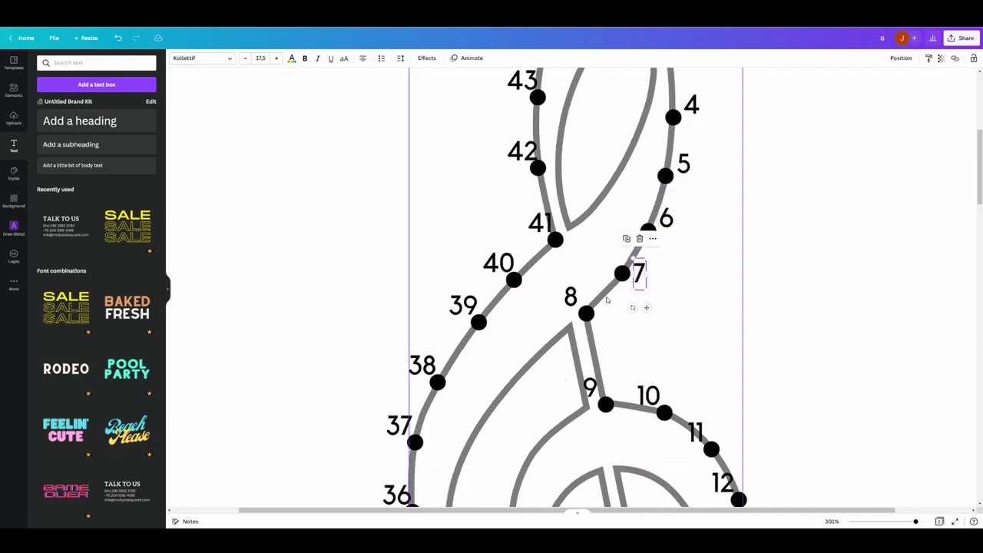
pyautogui.moveTo(569, 298); pyautogui.dragTo(676, 279)
pyautogui.scroll(-2, 591, 379)
pyautogui.scroll(-1, 644, 307)
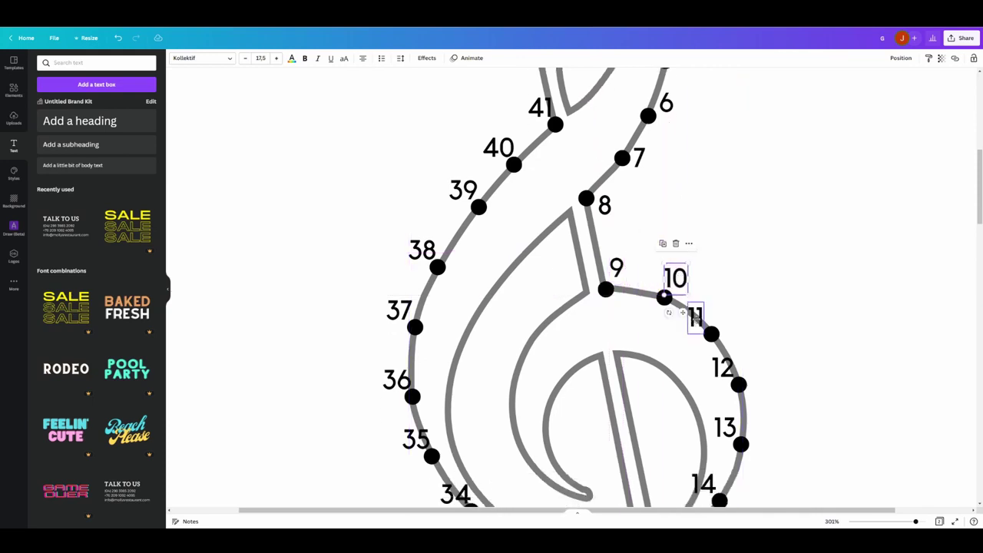
# - Move the labels 11 through 14 outside the large curve's right outline, beside their dots
pyautogui.moveTo(682, 312); pyautogui.dragTo(727, 320)
pyautogui.moveTo(736, 369); pyautogui.dragTo(769, 373)
pyautogui.scroll(-3, 768, 373)
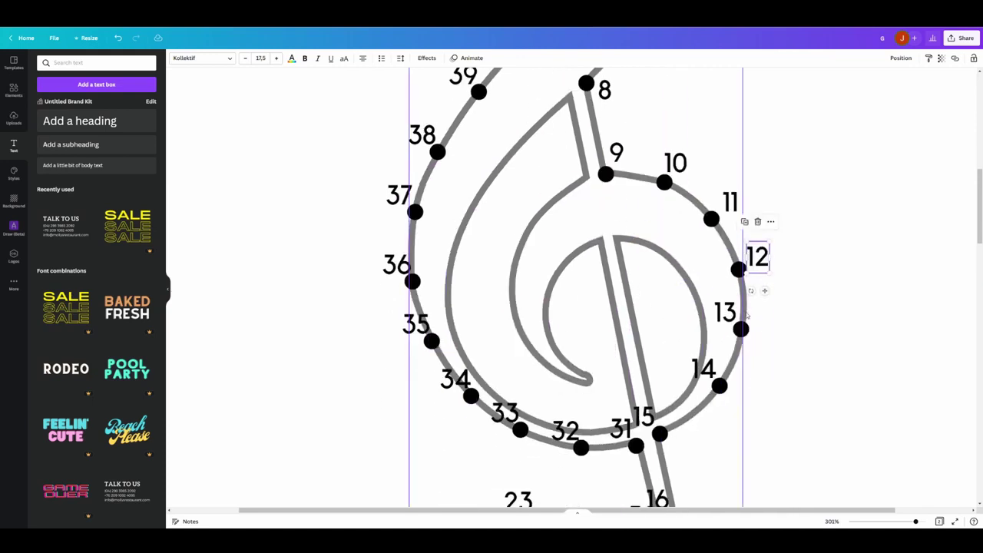
pyautogui.moveTo(730, 311); pyautogui.dragTo(766, 323)
pyautogui.moveTo(702, 368); pyautogui.dragTo(745, 384)
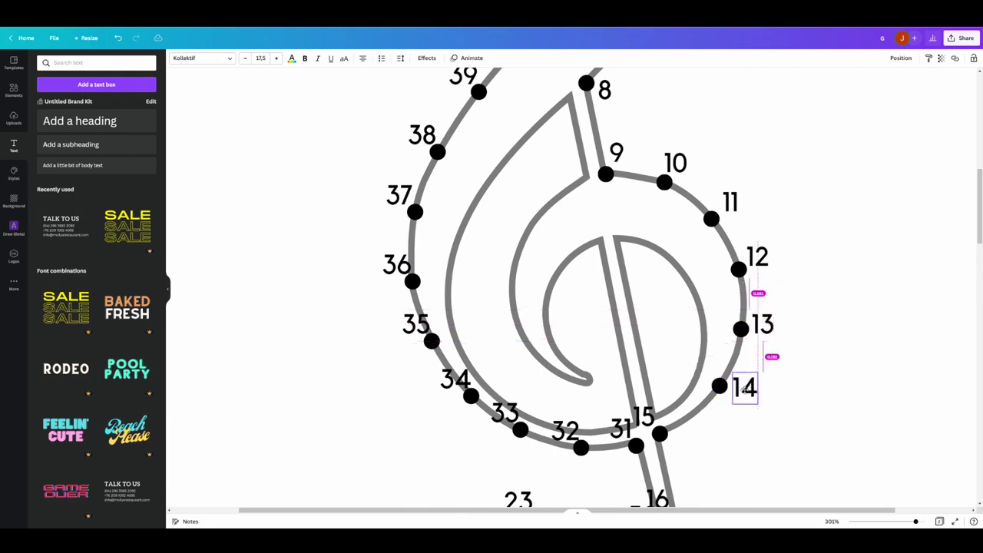
# - Move the labels 15 through 19 to the outer right side of the stem and tail, beside their dots
pyautogui.scroll(-3, 729, 373)
pyautogui.moveTo(644, 301); pyautogui.dragTo(688, 327)
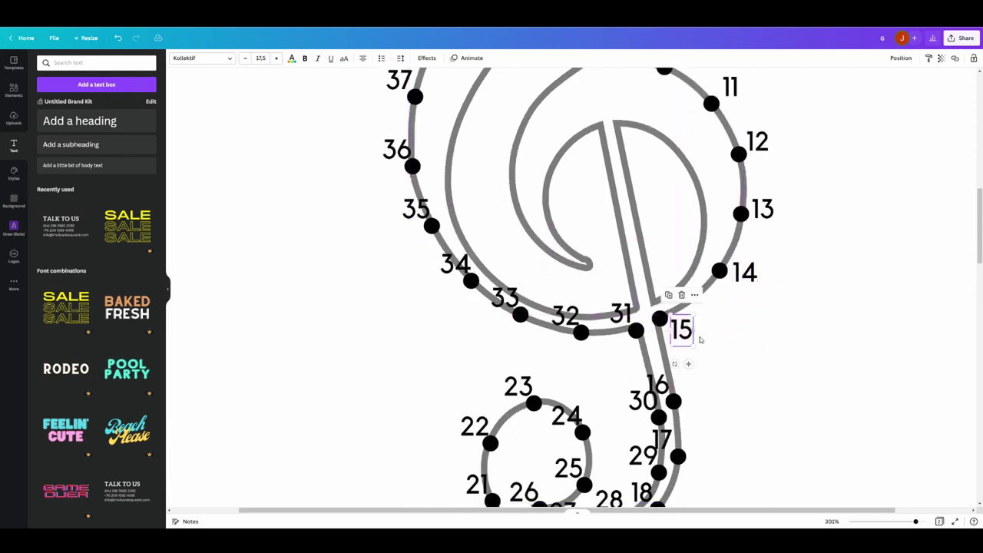
pyautogui.scroll(-3, 699, 339)
pyautogui.moveTo(656, 269); pyautogui.dragTo(698, 274)
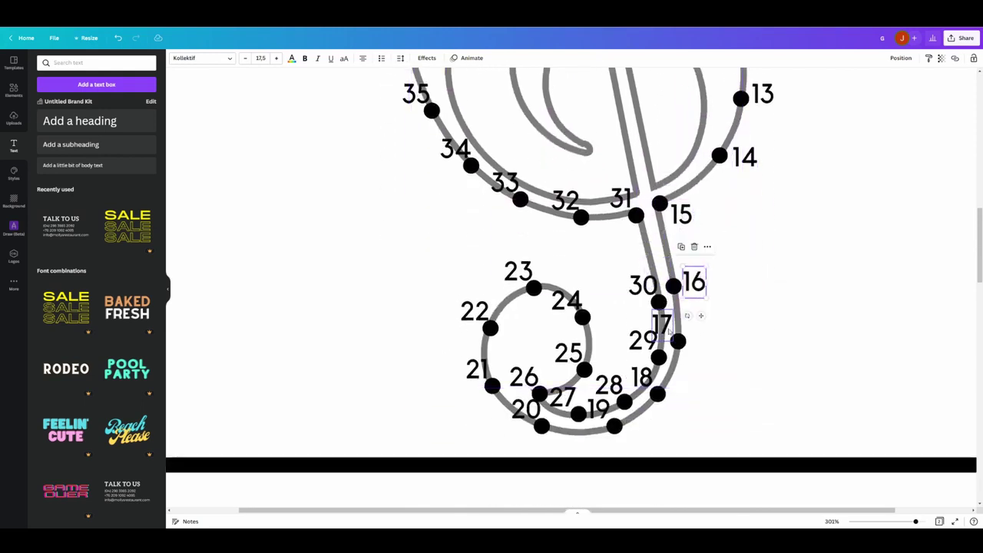
pyautogui.moveTo(669, 331); pyautogui.dragTo(704, 349)
pyautogui.moveTo(647, 378); pyautogui.dragTo(686, 403)
pyautogui.moveTo(599, 405); pyautogui.dragTo(637, 437)
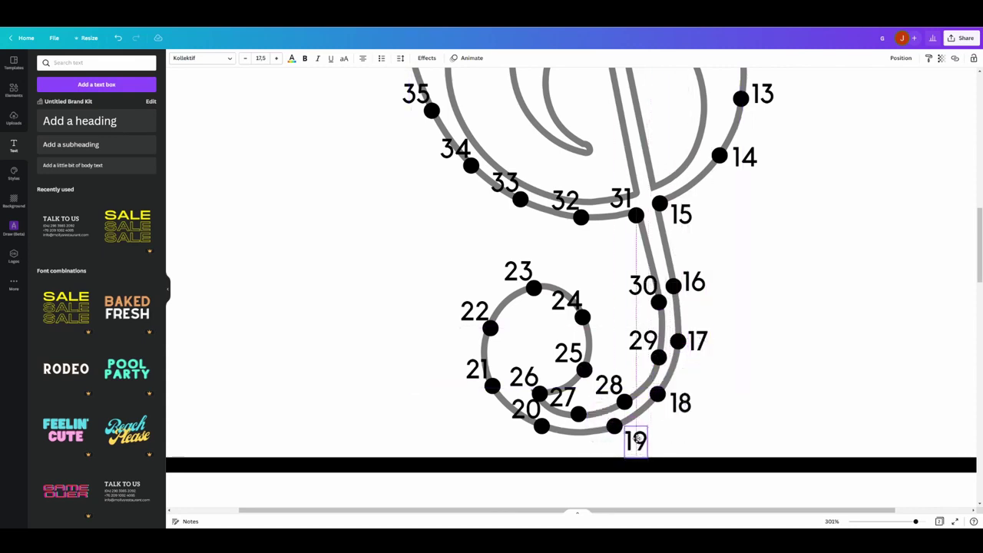
# - Move the labels 20, 21 and 22 outward from the tail's left outline so they clear their dots
pyautogui.moveTo(526, 409); pyautogui.dragTo(519, 434)
pyautogui.moveTo(473, 368); pyautogui.dragTo(468, 373)
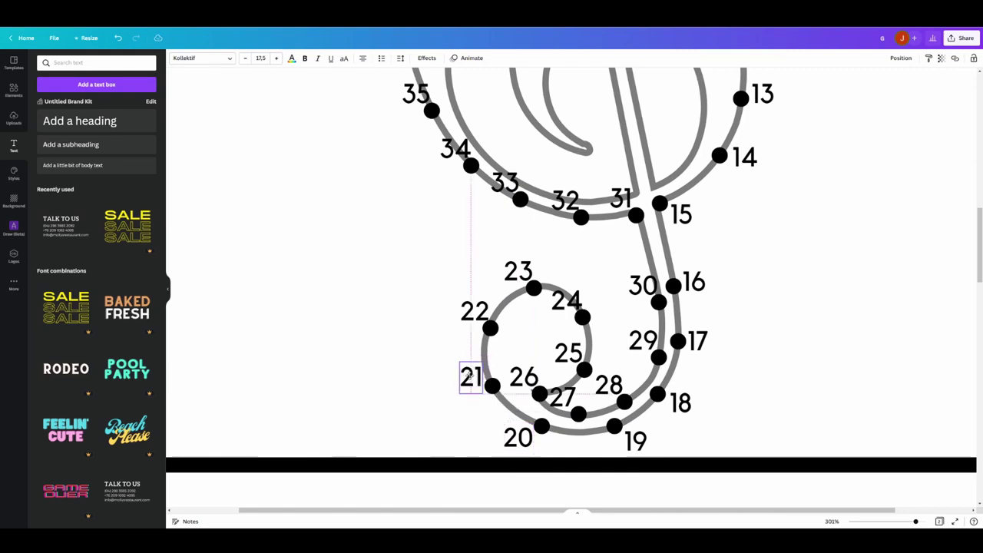
pyautogui.moveTo(474, 304); pyautogui.dragTo(467, 303)
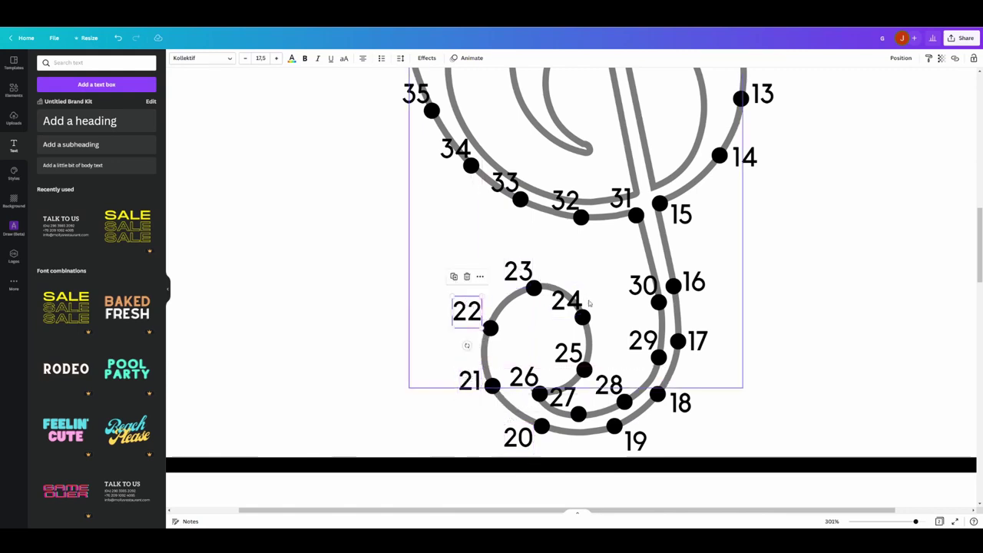
# - Move label 24 outside the tail's curl and shift labels 25 through 28 and 30 clear of their dots and the outline
pyautogui.moveTo(568, 297); pyautogui.dragTo(606, 296)
pyautogui.moveTo(568, 353); pyautogui.dragTo(571, 352)
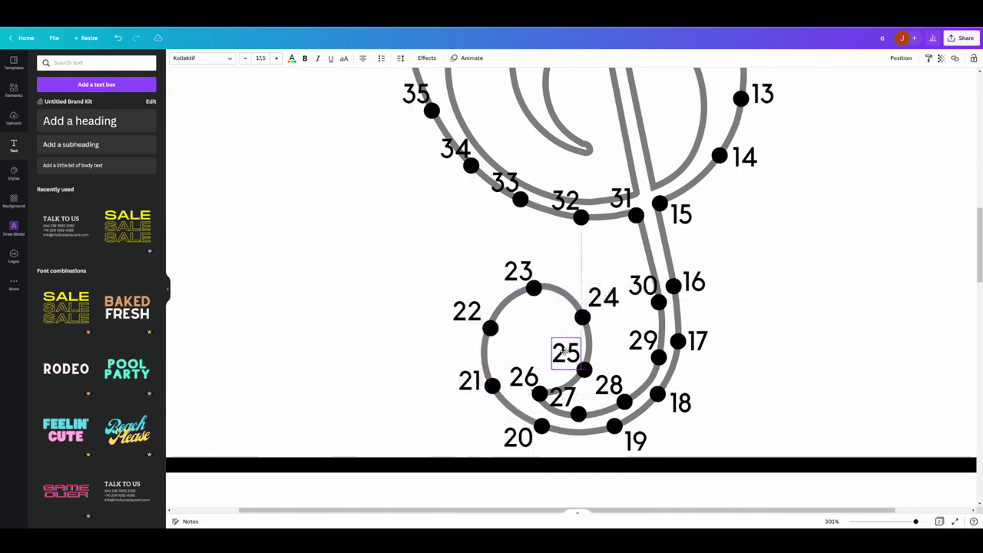
pyautogui.moveTo(527, 376); pyautogui.dragTo(632, 384)
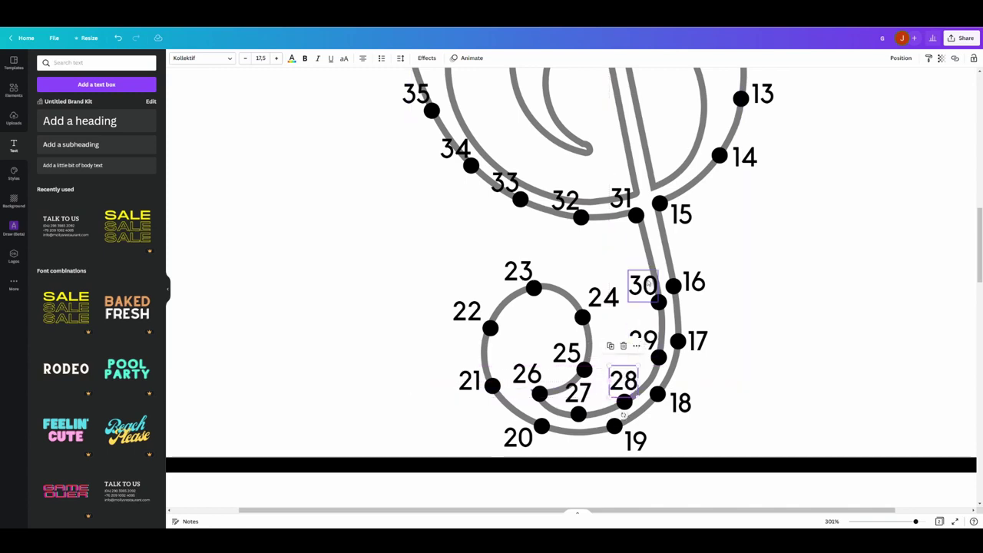
pyautogui.moveTo(645, 278); pyautogui.dragTo(640, 276)
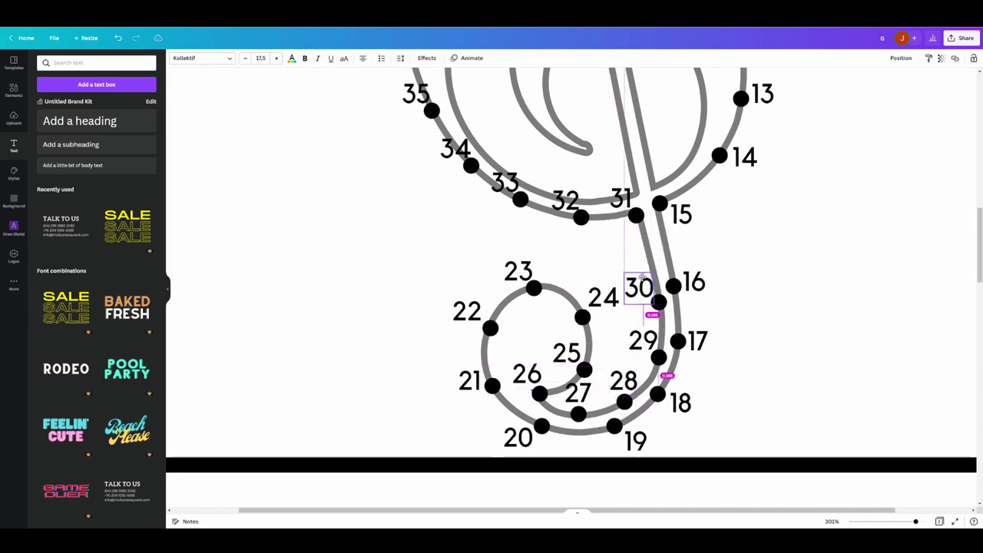
# - Move the labels 31 through 34 below the large curve's bottom outline, beside their dots
pyautogui.scroll(2, 622, 276)
pyautogui.moveTo(621, 308); pyautogui.dragTo(623, 302)
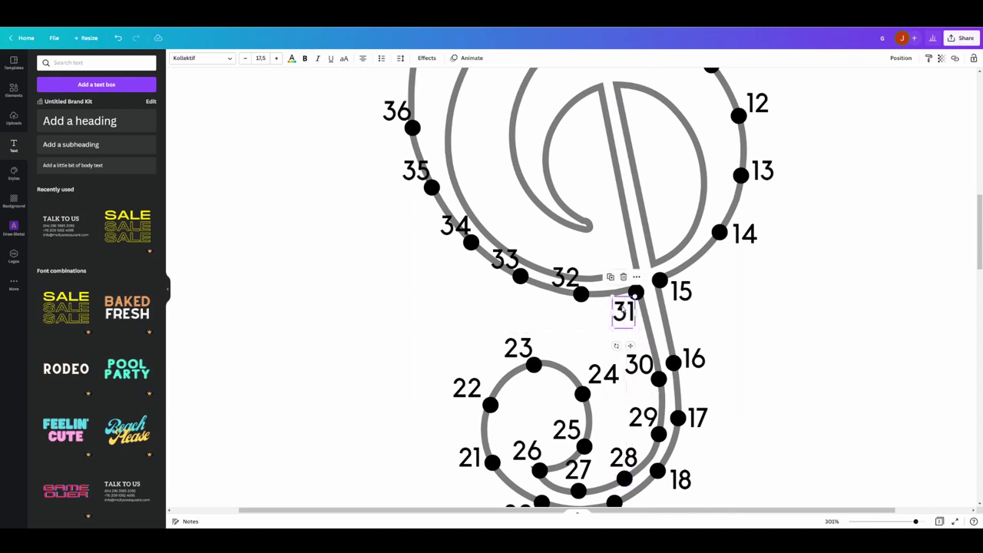
pyautogui.moveTo(565, 278); pyautogui.dragTo(562, 311)
pyautogui.moveTo(504, 259); pyautogui.dragTo(497, 291)
pyautogui.moveTo(455, 225); pyautogui.dragTo(445, 252)
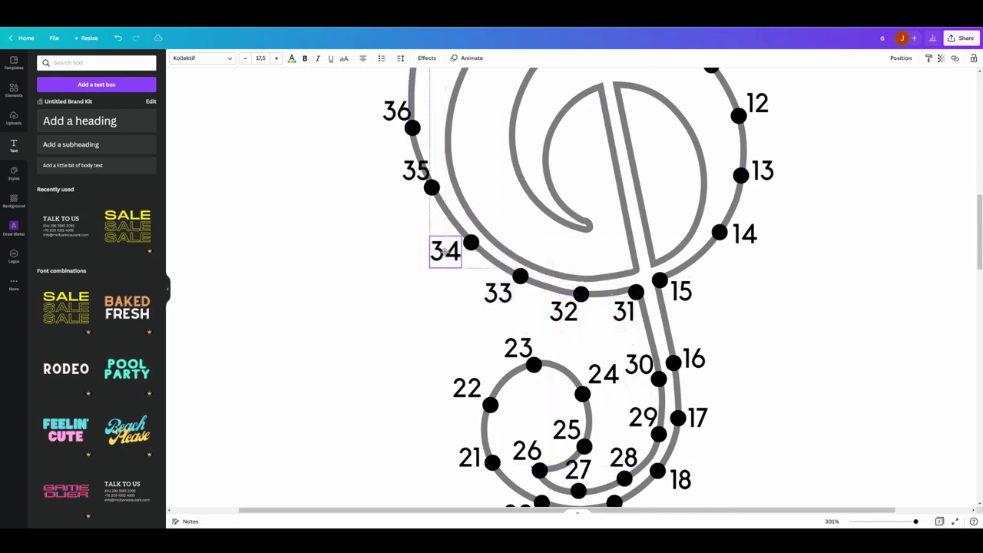
# - Move the labels 35, 36 and 41 outward so they clear their dots and the clef outline
pyautogui.moveTo(419, 173); pyautogui.dragTo(411, 197)
pyautogui.moveTo(399, 123); pyautogui.dragTo(387, 134)
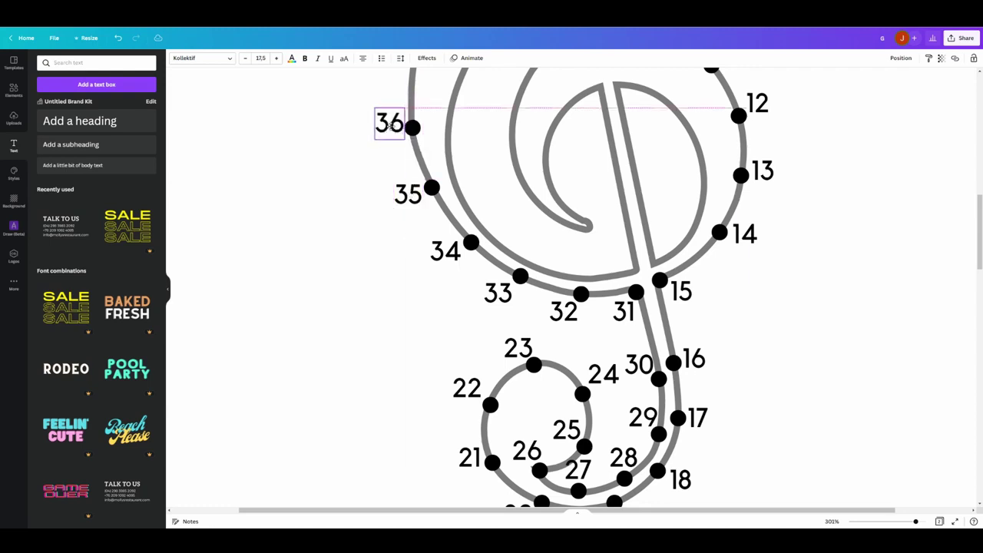
pyautogui.scroll(5, 386, 274)
pyautogui.click(424, 252)
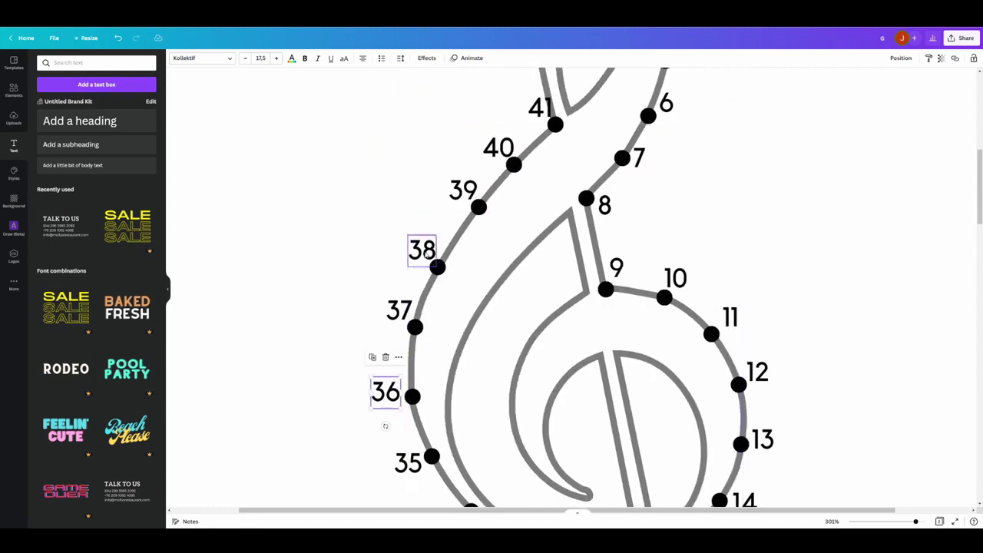
pyautogui.click(465, 192)
pyautogui.scroll(3, 491, 231)
pyautogui.moveTo(538, 221); pyautogui.dragTo(531, 223)
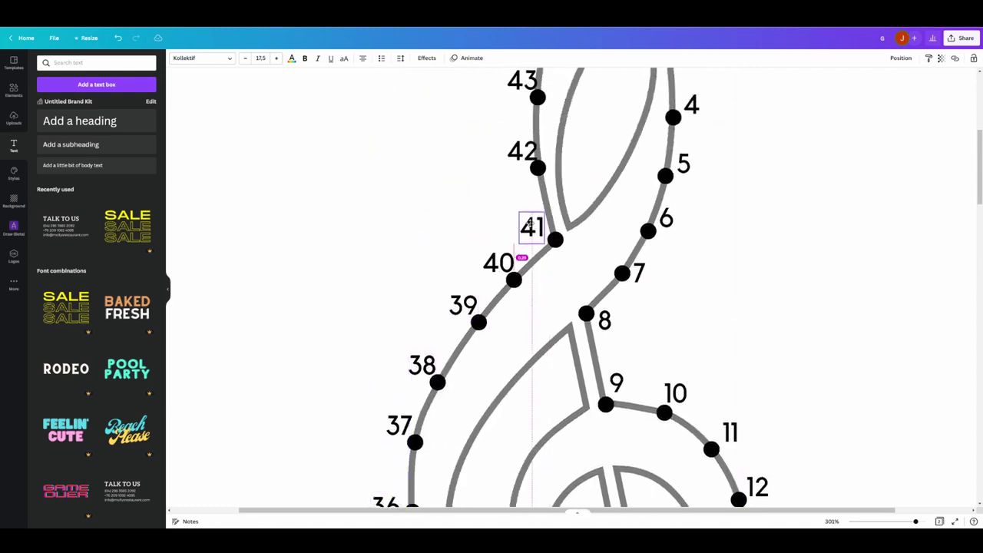
# - Move the labels 42 through 45 outward from the upper loop's outline, beside their dots
pyautogui.click(522, 152)
pyautogui.moveTo(522, 151); pyautogui.dragTo(512, 159)
pyautogui.scroll(3, 520, 173)
pyautogui.moveTo(522, 192); pyautogui.dragTo(511, 197)
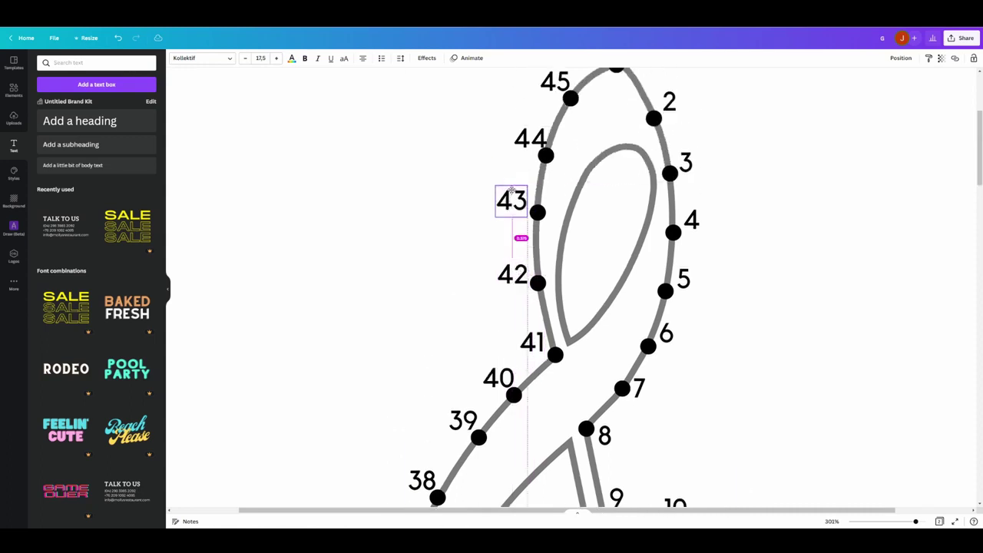
pyautogui.click(530, 138)
pyautogui.moveTo(530, 138); pyautogui.dragTo(520, 139)
pyautogui.scroll(3, 562, 157)
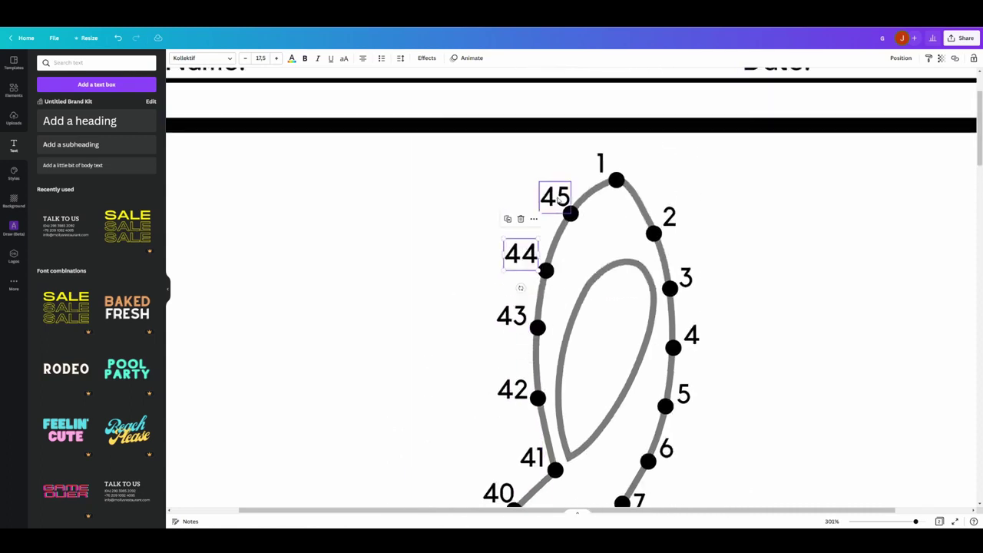
pyautogui.click(554, 195)
pyautogui.moveTo(554, 195); pyautogui.dragTo(550, 195)
# - Select all the worksheet elements together and reduce their text size, bringing the number labels to 13.5
pyautogui.moveTo(917, 522); pyautogui.dragTo(893, 522)
pyautogui.moveTo(757, 117); pyautogui.dragTo(832, 301)
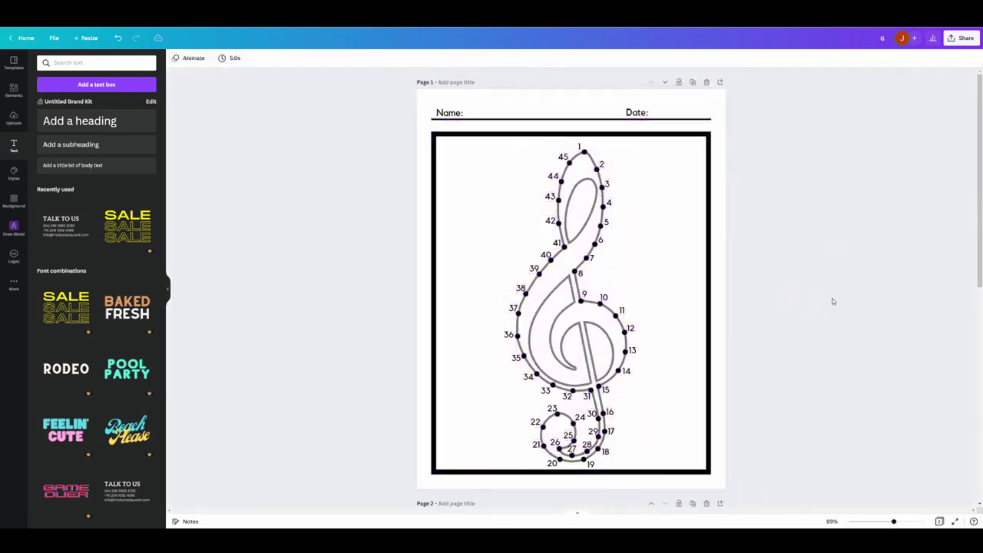
pyautogui.moveTo(745, 142); pyautogui.dragTo(443, 485)
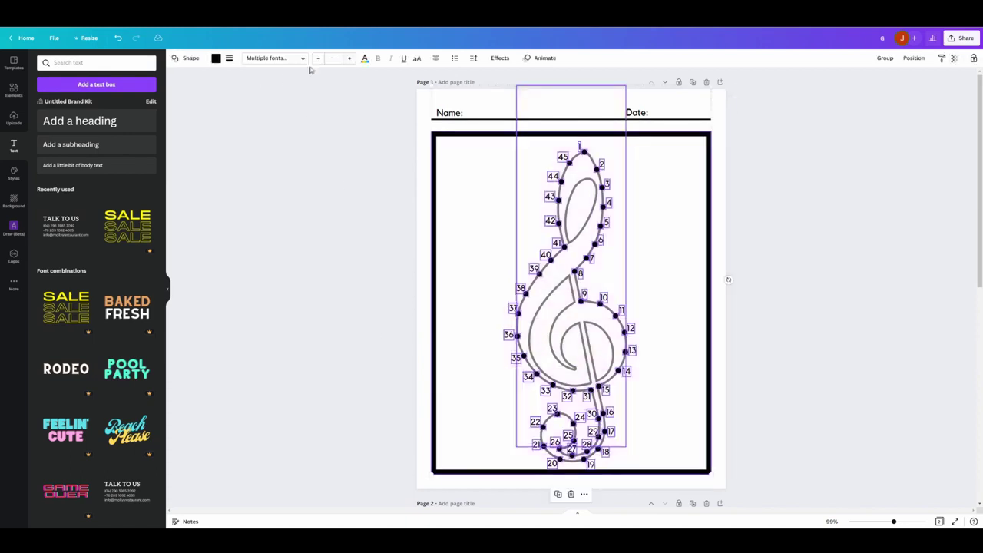
pyautogui.click(317, 60)
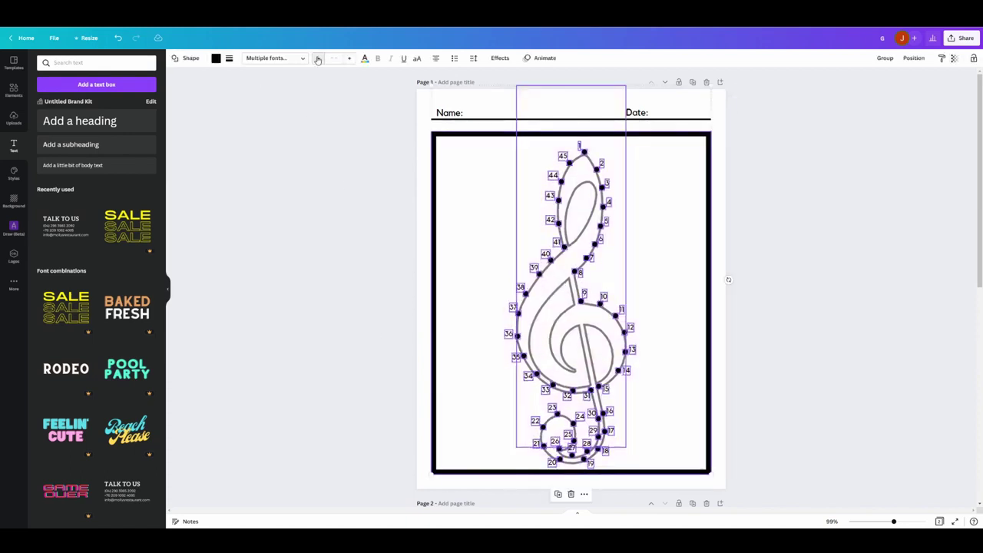
pyautogui.click(311, 147)
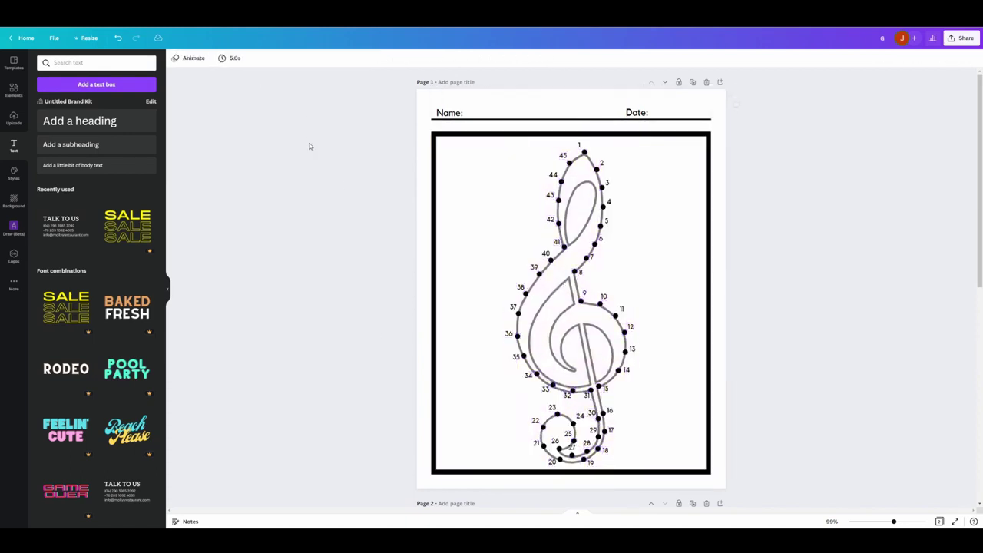
# - Try to enlarge the treble clef outline slightly and check how it lines up with the numbered dots
pyautogui.click(597, 346)
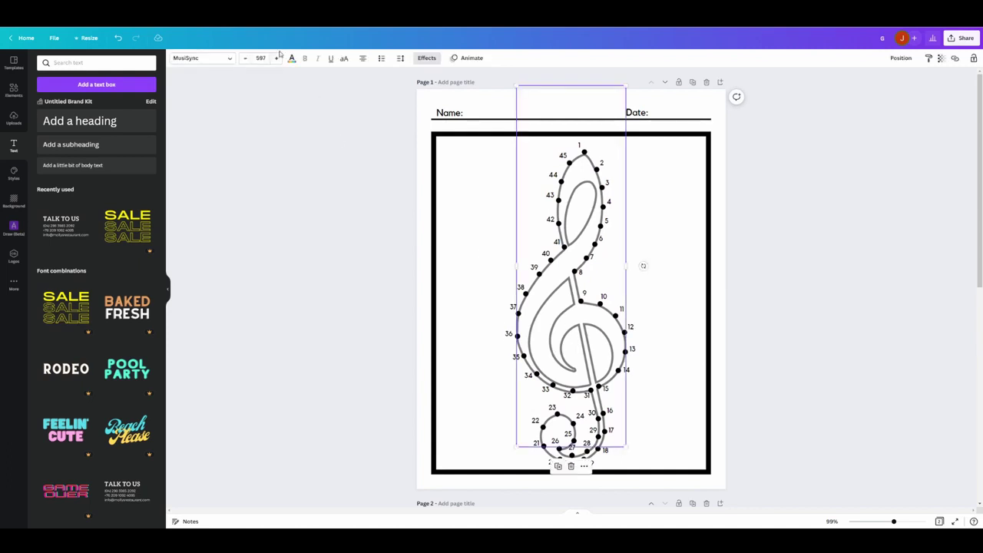
pyautogui.click(276, 58)
pyautogui.click(276, 58)
pyautogui.click(276, 58)
pyautogui.click(858, 427)
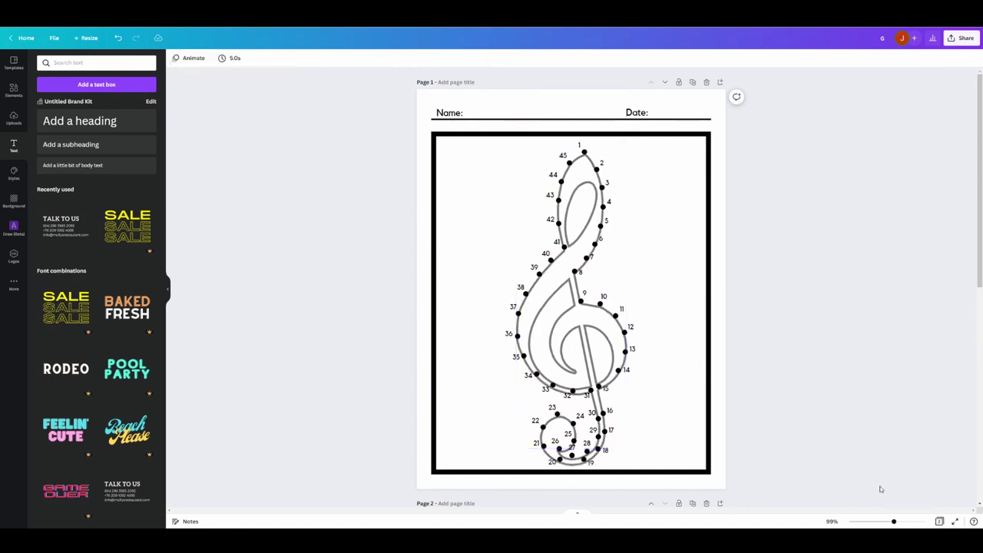
pyautogui.moveTo(895, 523); pyautogui.dragTo(911, 522)
pyautogui.scroll(-3, 847, 456)
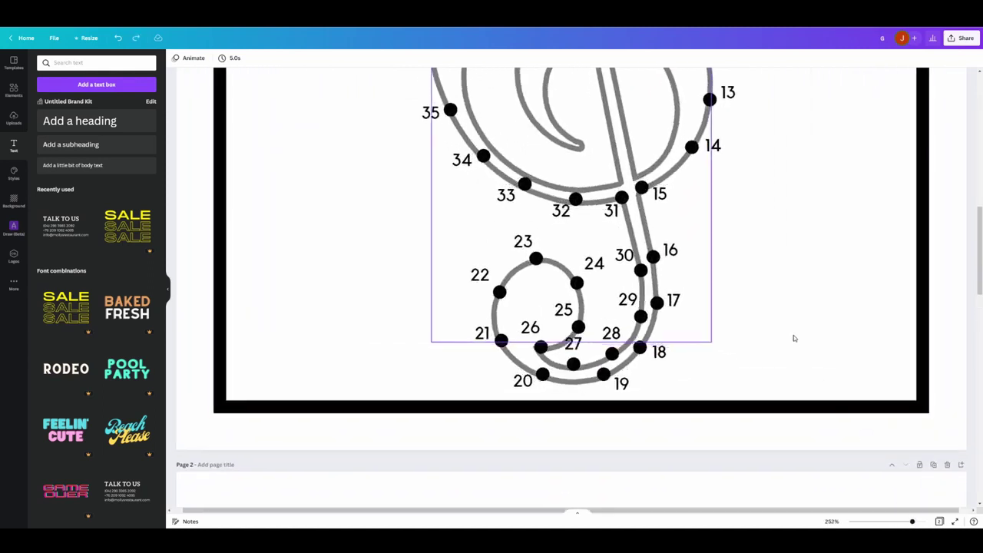
pyautogui.moveTo(911, 521); pyautogui.dragTo(895, 522)
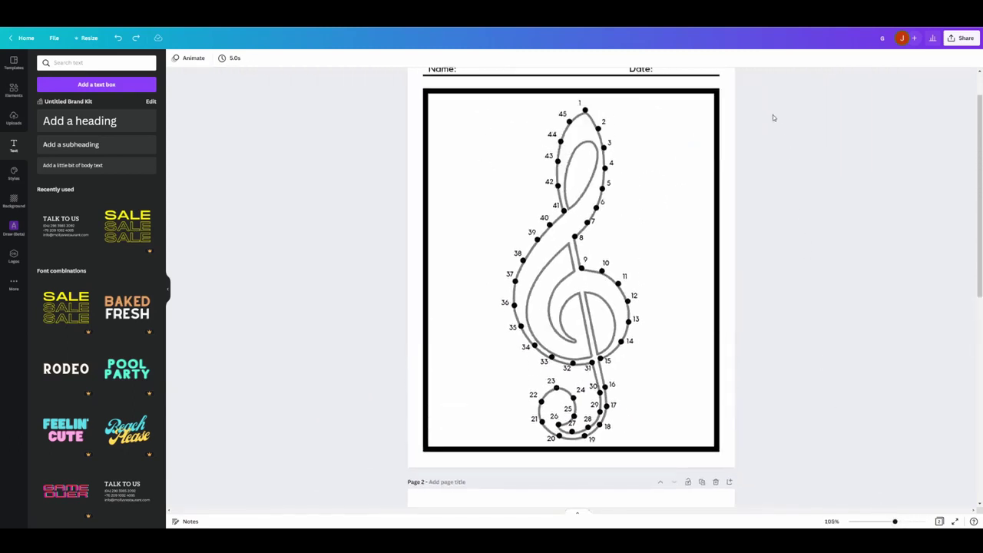
pyautogui.moveTo(766, 107); pyautogui.dragTo(461, 444)
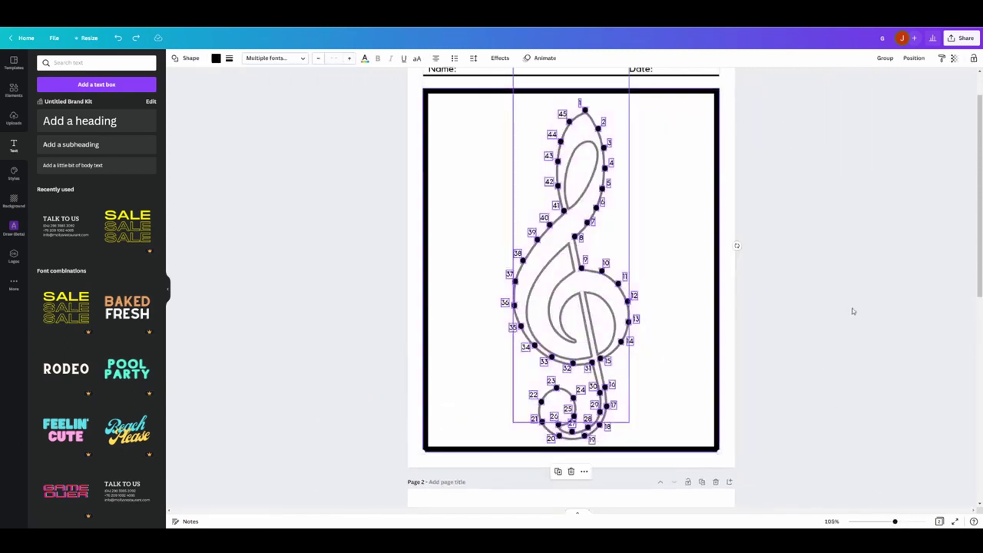
pyautogui.click(835, 342)
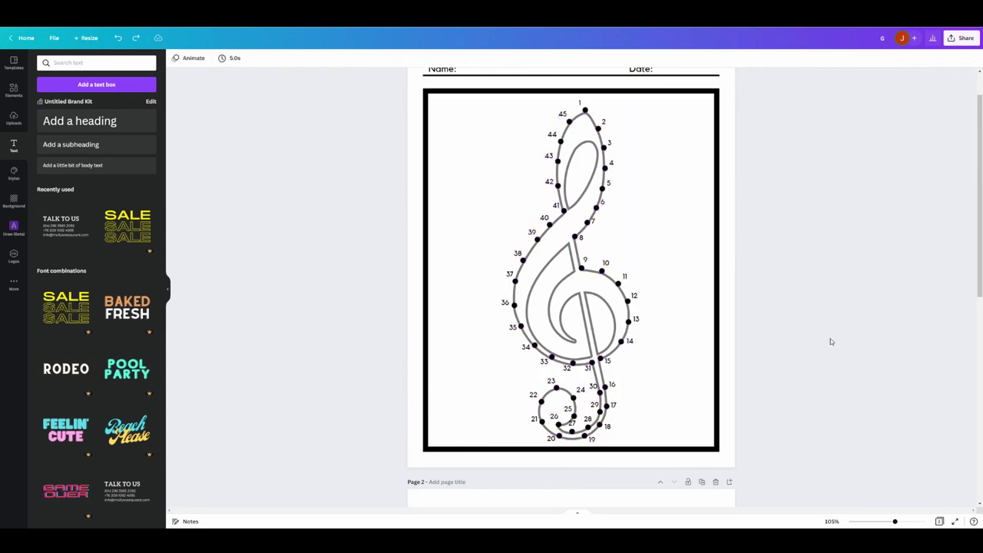
# - Delete the blank second page below the worksheet
pyautogui.moveTo(894, 522); pyautogui.dragTo(899, 522)
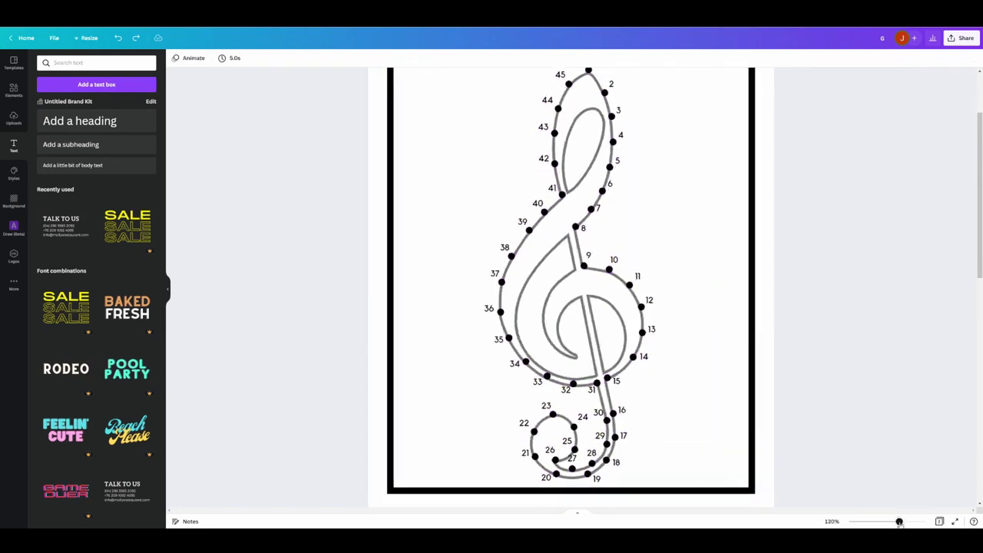
pyautogui.scroll(-5, 776, 414)
pyautogui.click(754, 106)
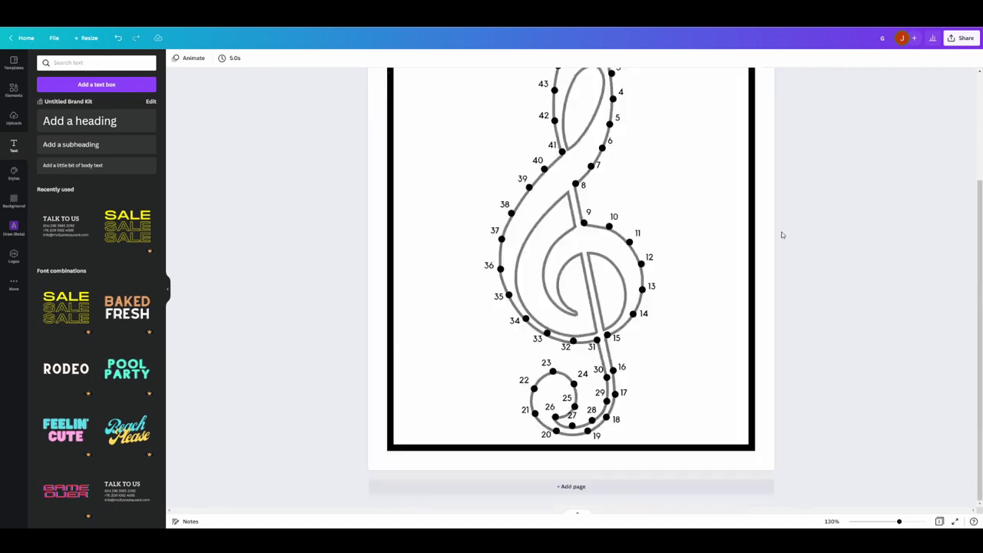
# - Duplicate the worksheet page and remove the clef outline from the first page, leaving only its numbered dots
pyautogui.moveTo(902, 522); pyautogui.dragTo(896, 521)
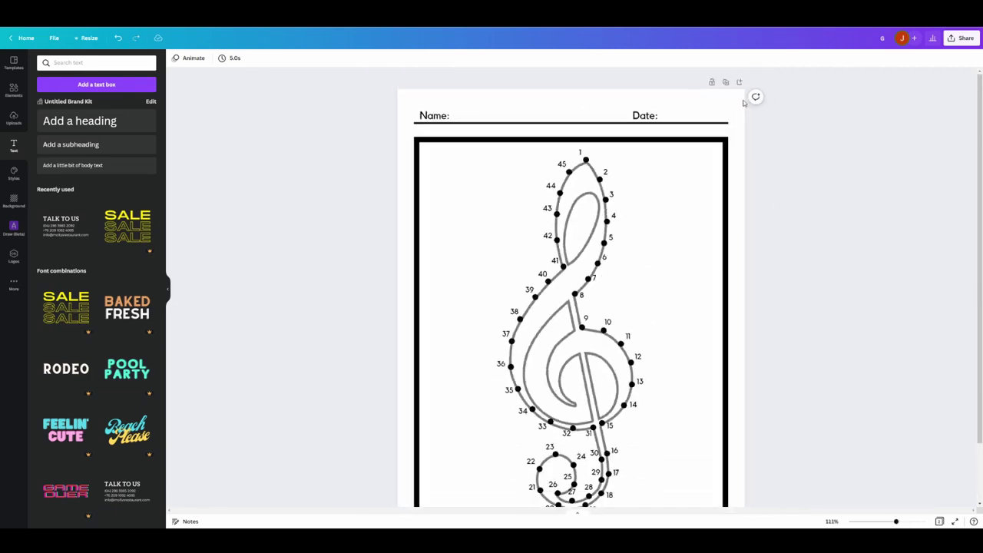
pyautogui.click(725, 83)
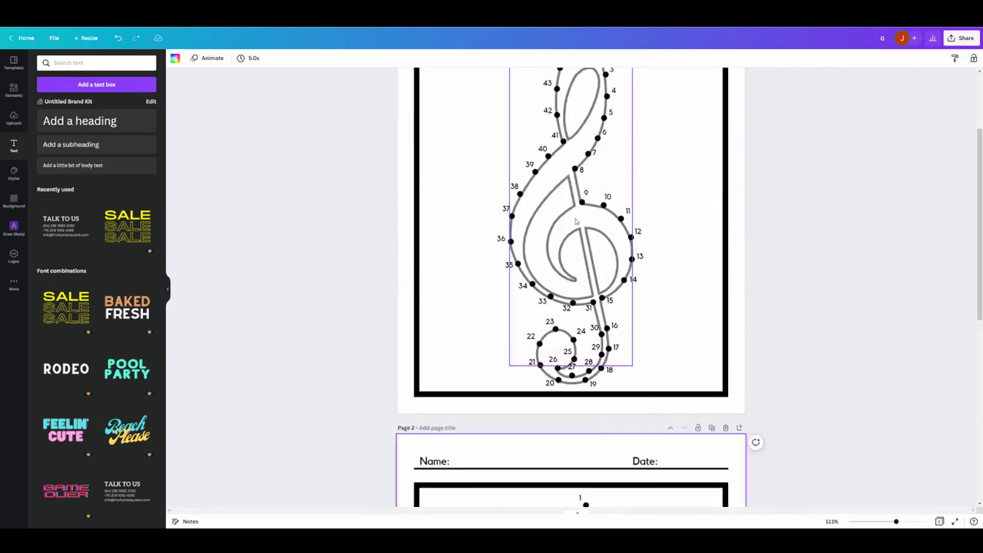
pyautogui.scroll(-5, 617, 245)
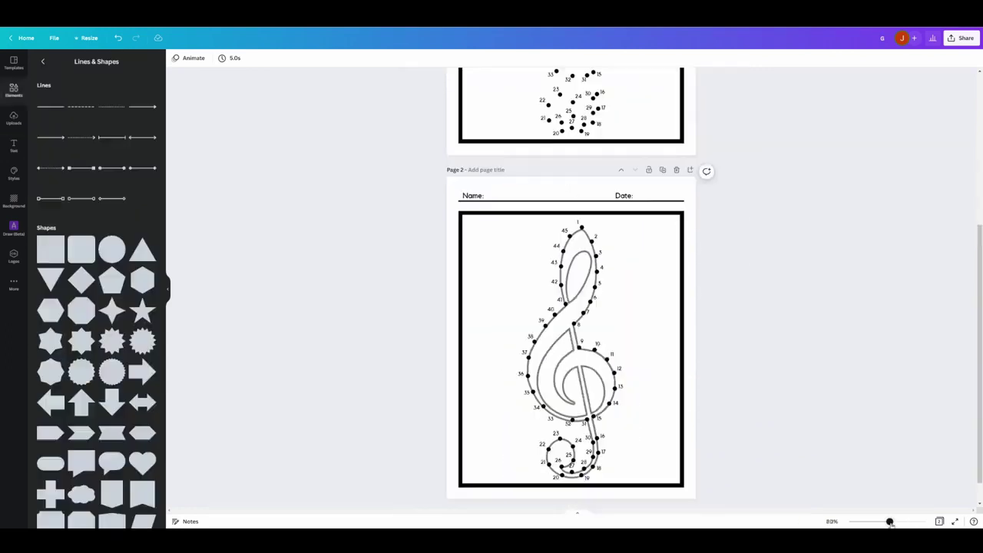
# - Delete the dots and labels 1 through 5 from the clef on the second page, keeping the outline
pyautogui.moveTo(877, 522); pyautogui.dragTo(898, 521)
pyautogui.scroll(-3, 824, 465)
pyautogui.scroll(3, 581, 141)
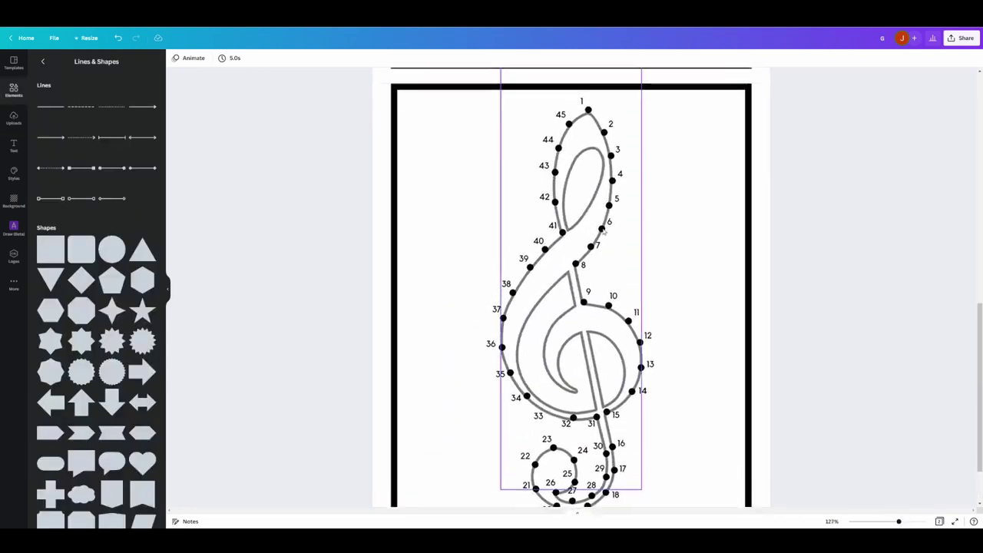
pyautogui.click(582, 142)
pyautogui.press('Delete')
pyautogui.click(611, 164)
pyautogui.press('Delete')
pyautogui.click(604, 171)
pyautogui.press('Delete')
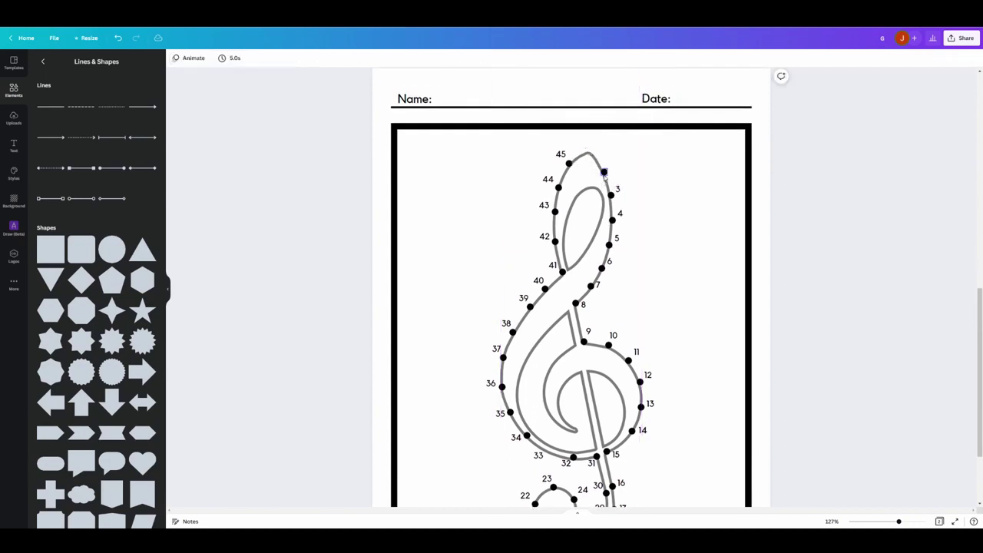
pyautogui.click(617, 189)
pyautogui.press('Delete')
pyautogui.click(616, 239)
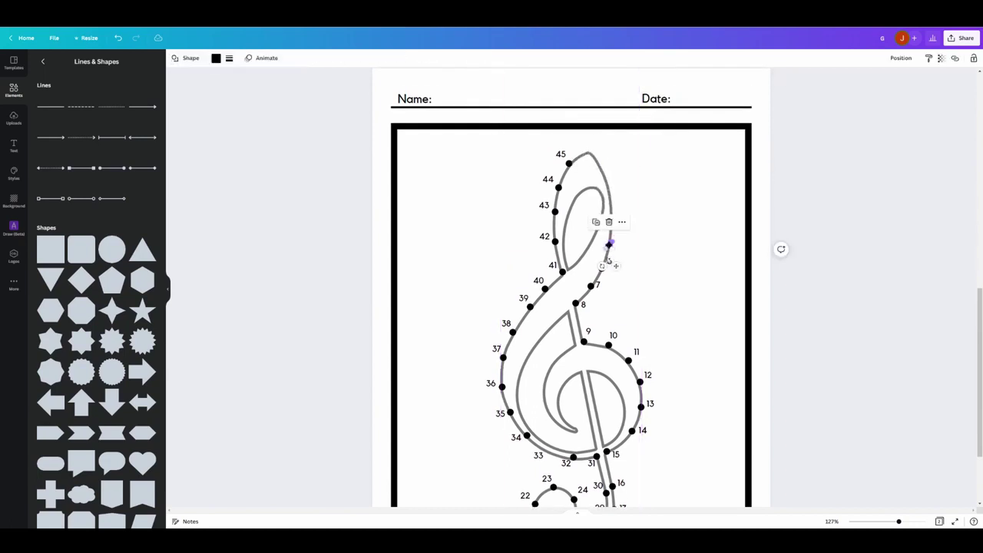
pyautogui.press('Delete')
pyautogui.hotkey('ctrl', 'z')
# - Delete the dots and labels 6, 7 and 8 from the second page's clef
pyautogui.click(602, 269)
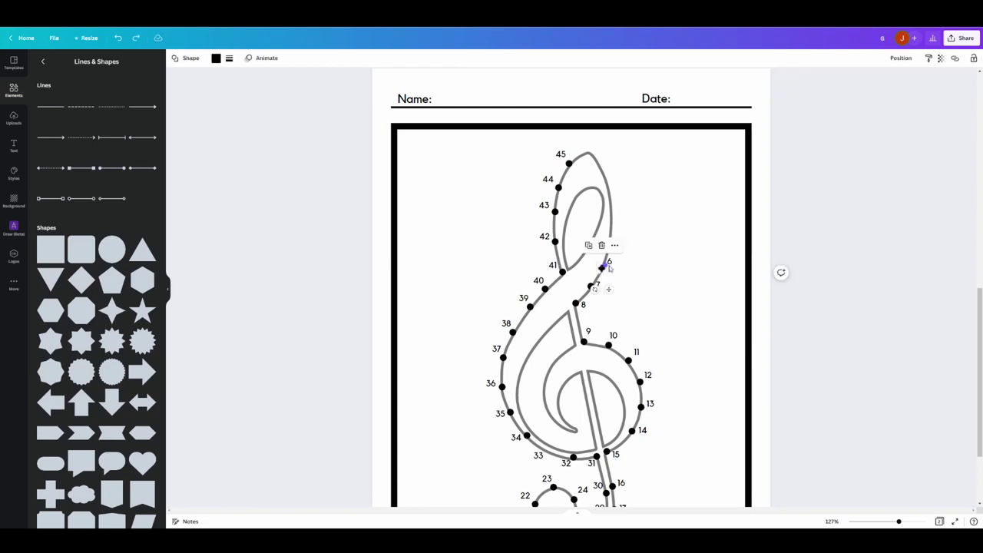
pyautogui.press('Delete')
pyautogui.click(609, 262)
pyautogui.press('Delete')
pyautogui.click(598, 286)
pyautogui.press('Delete')
pyautogui.click(590, 287)
pyautogui.press('Delete')
pyautogui.click(575, 304)
pyautogui.press('Delete')
pyautogui.click(584, 305)
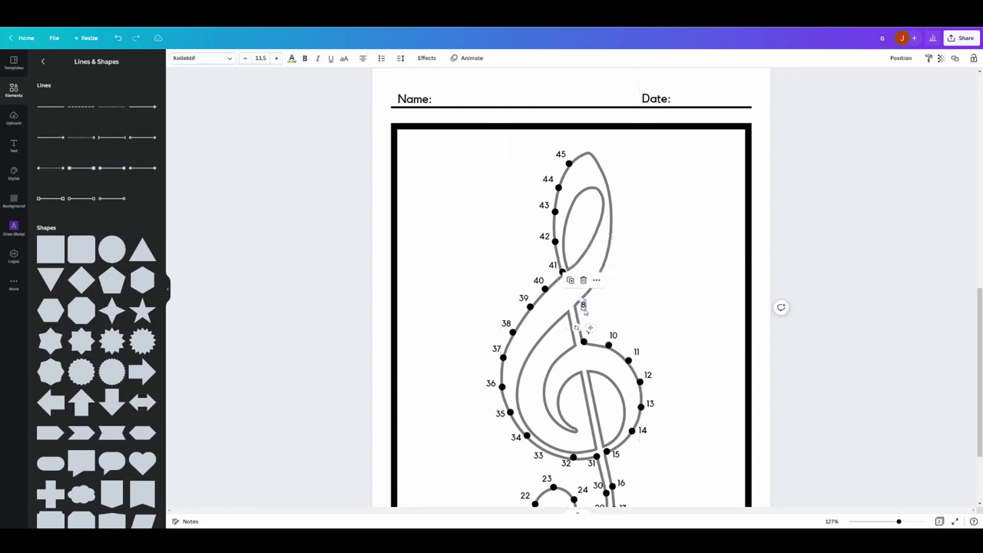
pyautogui.press('Delete')
# - Delete the dots and labels 9 and 10 from the second page, undoing any removal of the clef outline
pyautogui.click(584, 341)
pyautogui.press('Delete')
pyautogui.click(589, 335)
pyautogui.press('Delete')
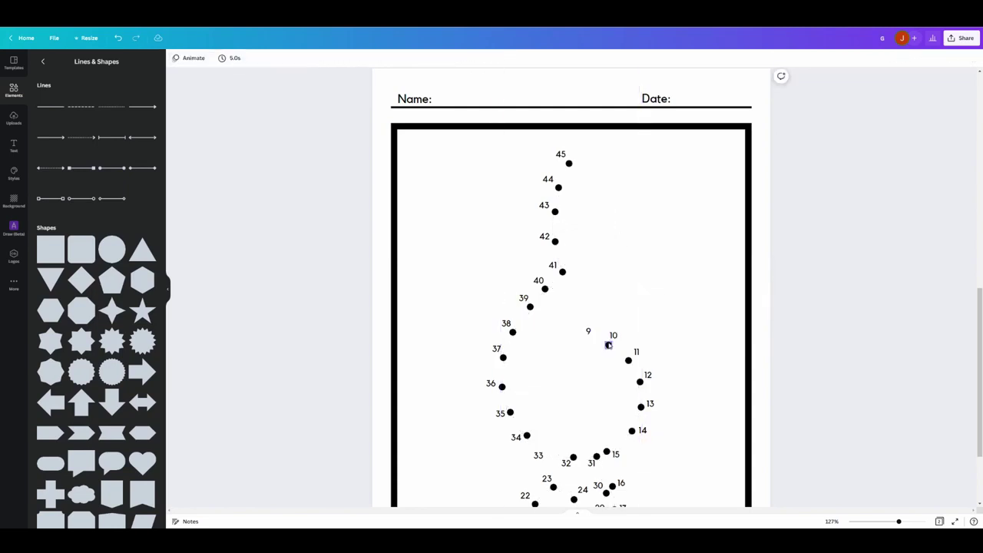
pyautogui.hotkey('ctrl', 'z')
pyautogui.click(610, 338)
pyautogui.press('Delete')
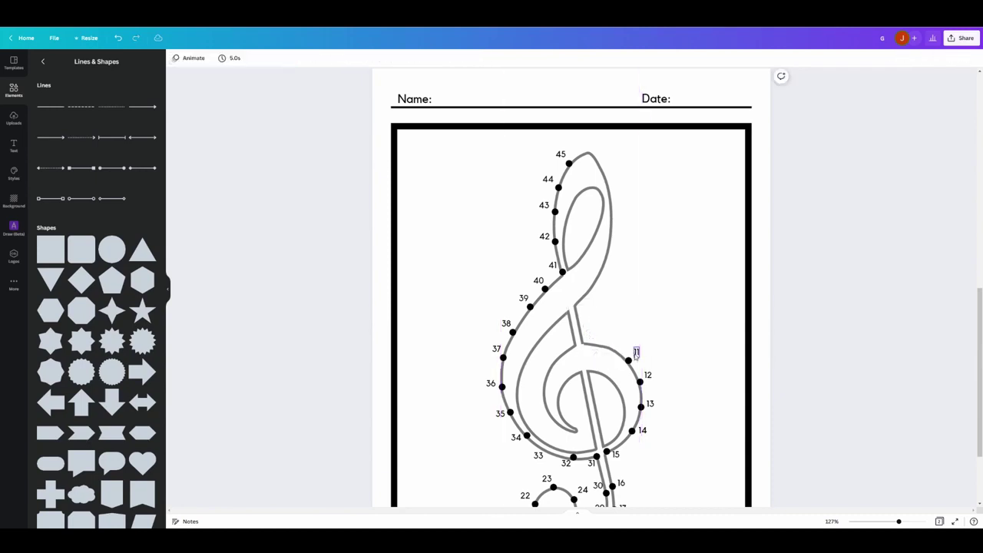
# - Delete the dots and labels 11 through 14 along the large curve on the second page
pyautogui.click(636, 353)
pyautogui.press('Delete')
pyautogui.click(648, 375)
pyautogui.press('Delete')
pyautogui.click(650, 403)
pyautogui.press('Delete')
pyautogui.scroll(-3, 614, 384)
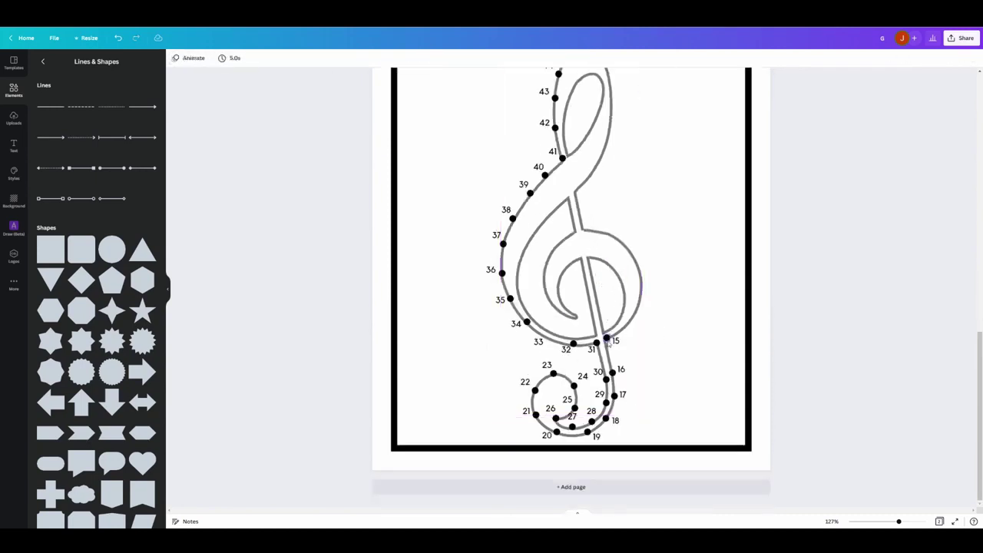
# - Delete the dots and labels 15, 16 and 17 along the stem on the second page
pyautogui.click(608, 338)
pyautogui.press('Delete')
pyautogui.click(616, 341)
pyautogui.press('Delete')
pyautogui.click(612, 373)
pyautogui.press('Delete')
pyautogui.click(621, 370)
pyautogui.press('Delete')
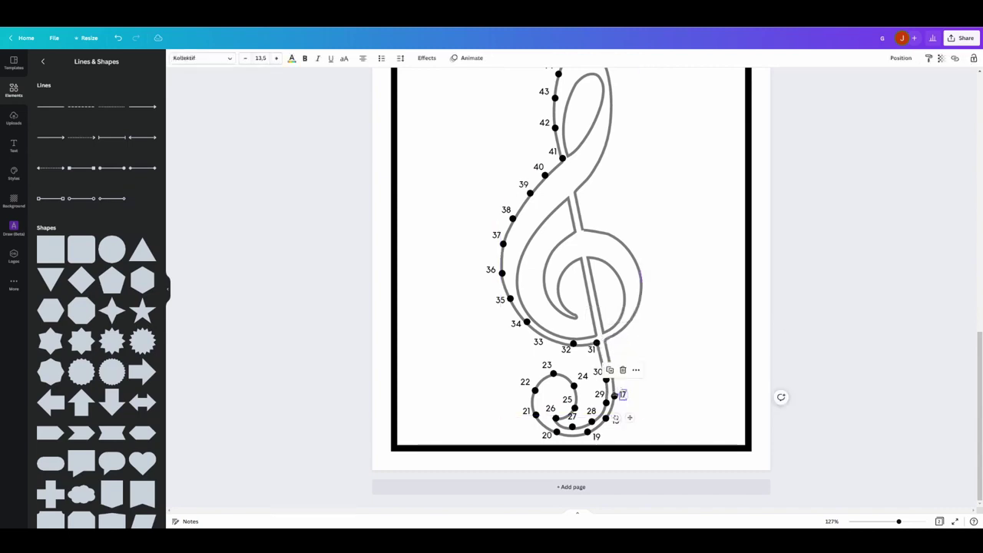
pyautogui.press('Delete')
# - Delete the labels 30, 31 and 32 and their dots below the second page's large curve
pyautogui.click(598, 371)
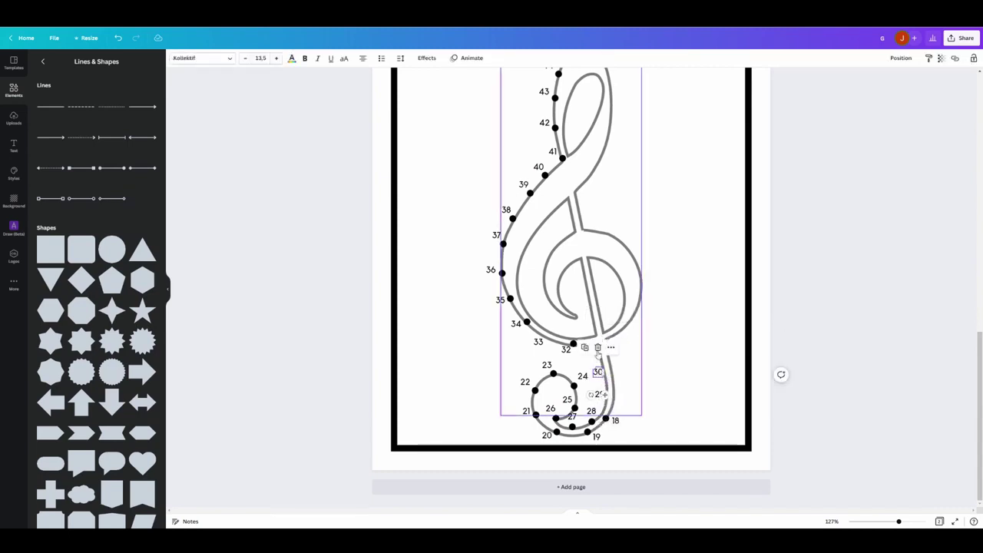
pyautogui.press('Delete')
pyautogui.click(591, 351)
pyautogui.press('Delete')
pyautogui.click(595, 343)
pyautogui.press('Delete')
pyautogui.click(573, 344)
pyautogui.press('Delete')
pyautogui.click(566, 349)
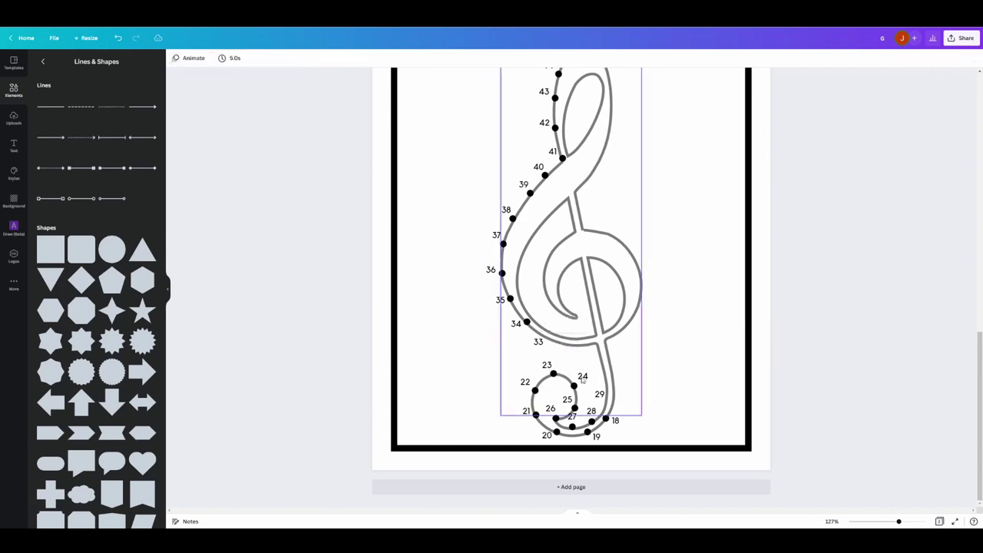
# - Delete label 33 and the dot and label 34 from the second page's clef
pyautogui.click(539, 343)
pyautogui.press('Delete')
pyautogui.click(526, 323)
pyautogui.press('Delete')
pyautogui.click(516, 324)
pyautogui.press('Delete')
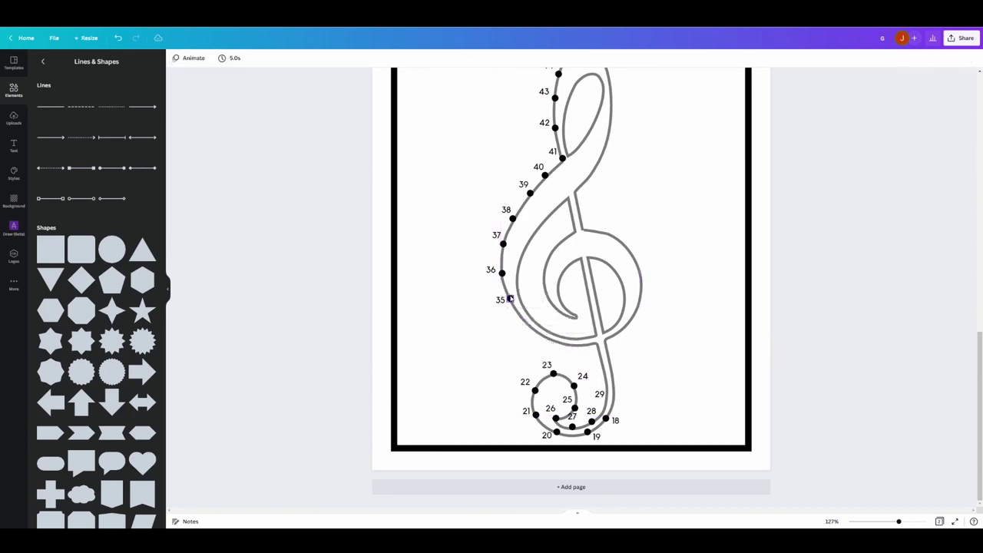
# - Delete the dots and labels 35 through 38 along the large curve's outer edge on the second page
pyautogui.click(511, 299)
pyautogui.press('Delete')
pyautogui.click(502, 301)
pyautogui.press('Delete')
pyautogui.click(491, 270)
pyautogui.press('Delete')
pyautogui.click(502, 274)
pyautogui.press('Delete')
pyautogui.click(503, 244)
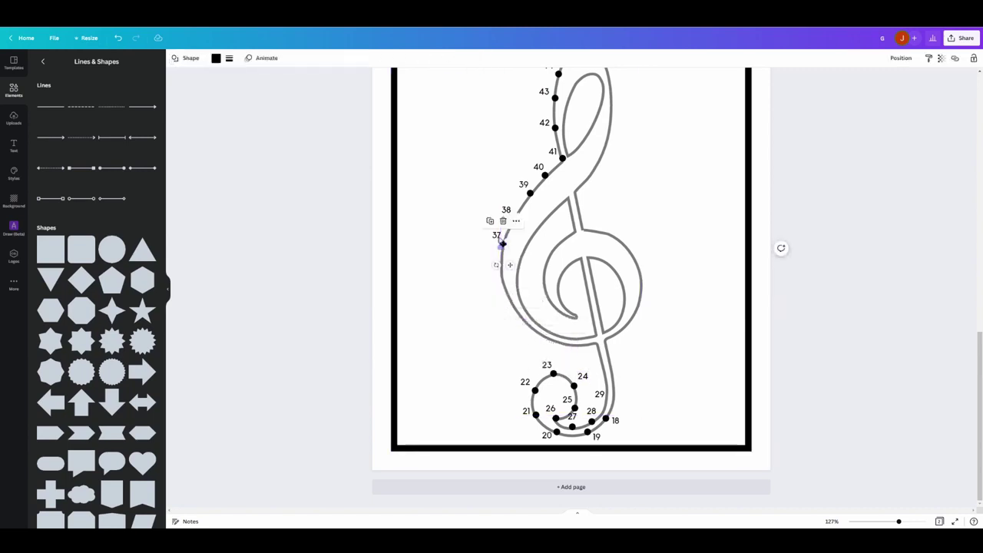
pyautogui.press('Delete')
pyautogui.click(512, 219)
pyautogui.press('Delete')
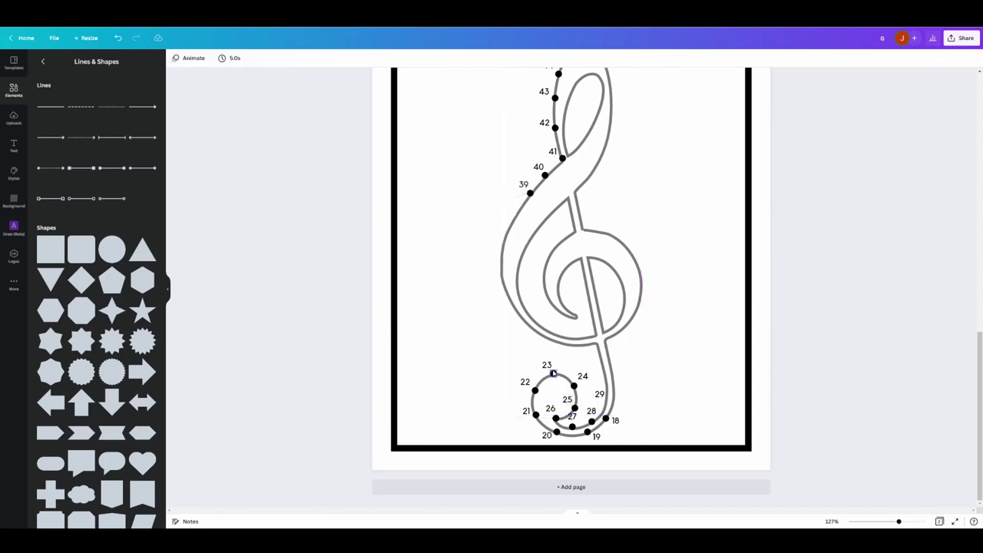
# - Delete the dots and labels 23 and 24 and the label 29 around the second page's lower curl
pyautogui.click(552, 374)
pyautogui.press('Delete')
pyautogui.click(573, 385)
pyautogui.press('Delete')
pyautogui.click(583, 376)
pyautogui.press('Delete')
pyautogui.click(600, 394)
pyautogui.press('Delete')
# - Delete the dots and labels 28 and 18 beside the lower stem on the second page
pyautogui.click(596, 405)
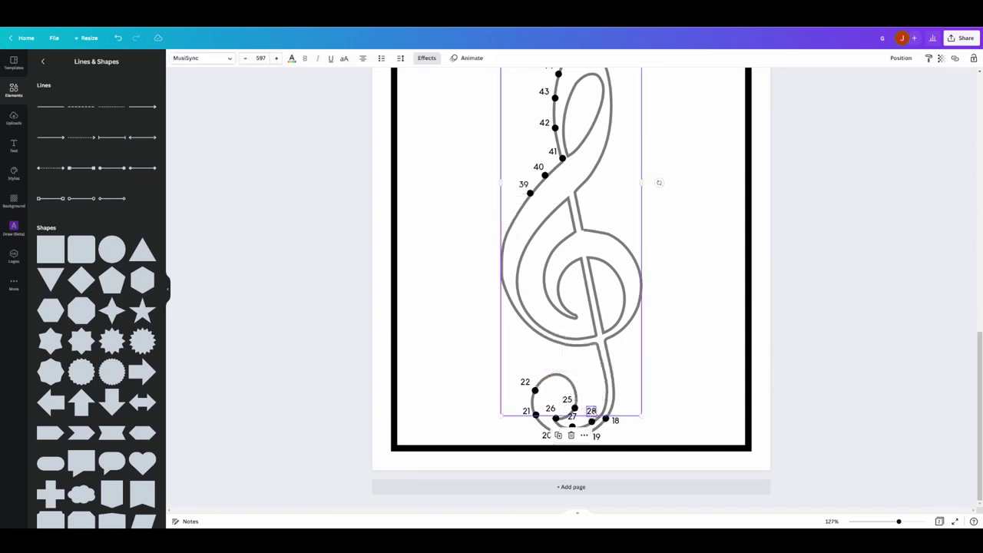
pyautogui.click(592, 422)
pyautogui.press('Delete')
pyautogui.click(606, 419)
pyautogui.press('Delete')
pyautogui.click(615, 420)
pyautogui.press('Delete')
pyautogui.click(592, 412)
pyautogui.press('Delete')
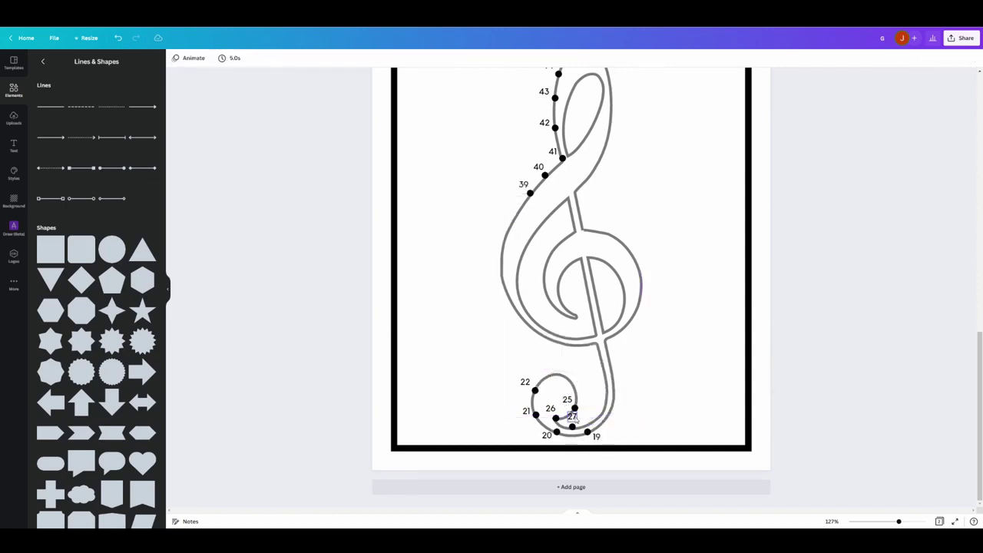
# - Delete the dots and labels 25, 22, 21 and 26 around the second page's lower curl
pyautogui.click(569, 401)
pyautogui.press('Delete')
pyautogui.click(534, 389)
pyautogui.press('Delete')
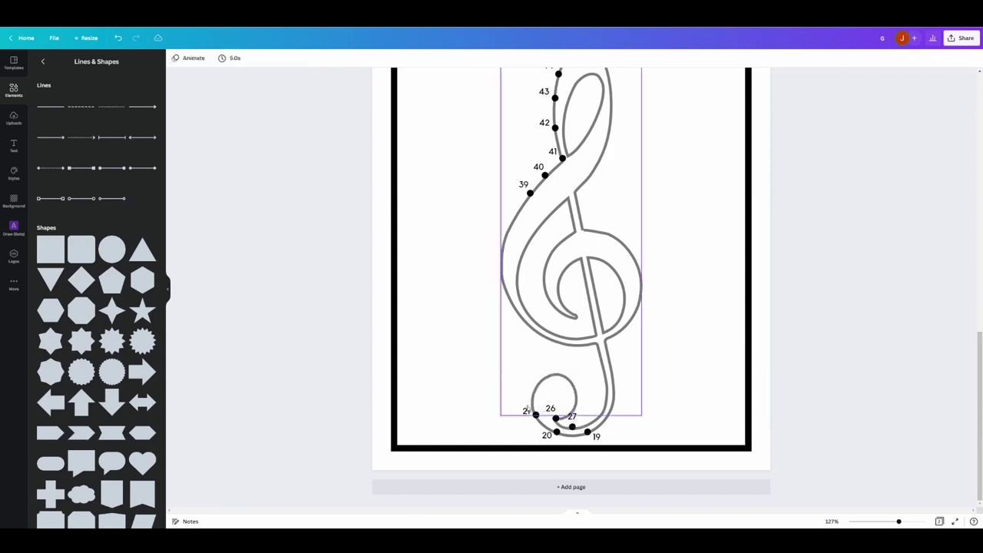
pyautogui.click(535, 414)
pyautogui.press('Delete')
pyautogui.click(550, 408)
pyautogui.press('Delete')
pyautogui.click(556, 418)
pyautogui.press('Delete')
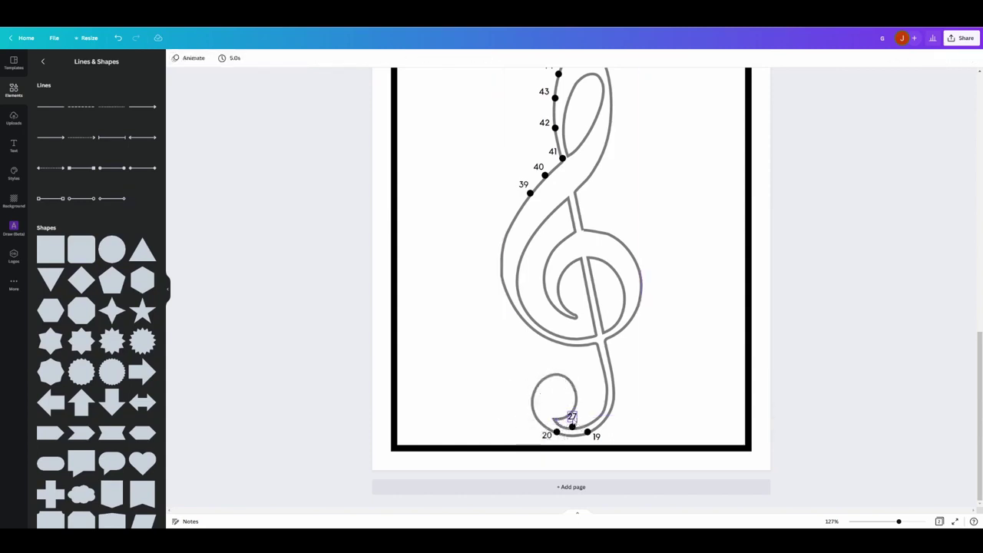
# - Delete the dots and labels 27, 19 and 20 beneath the second page's lower curl
pyautogui.click(572, 416)
pyautogui.press('Delete')
pyautogui.click(572, 426)
pyautogui.press('Delete')
pyautogui.click(587, 432)
pyautogui.press('Delete')
pyautogui.click(552, 432)
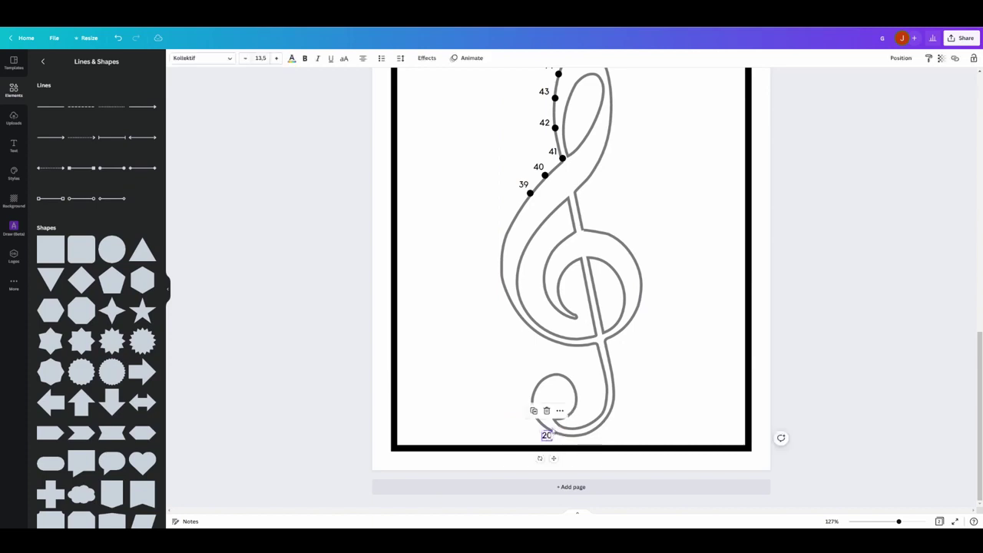
pyautogui.press('Delete')
# - Delete the dots and labels 39, 40 and 41 along the second page's clef
pyautogui.scroll(3, 550, 328)
pyautogui.click(530, 309)
pyautogui.press('Delete')
pyautogui.click(524, 300)
pyautogui.press('Delete')
pyautogui.click(545, 291)
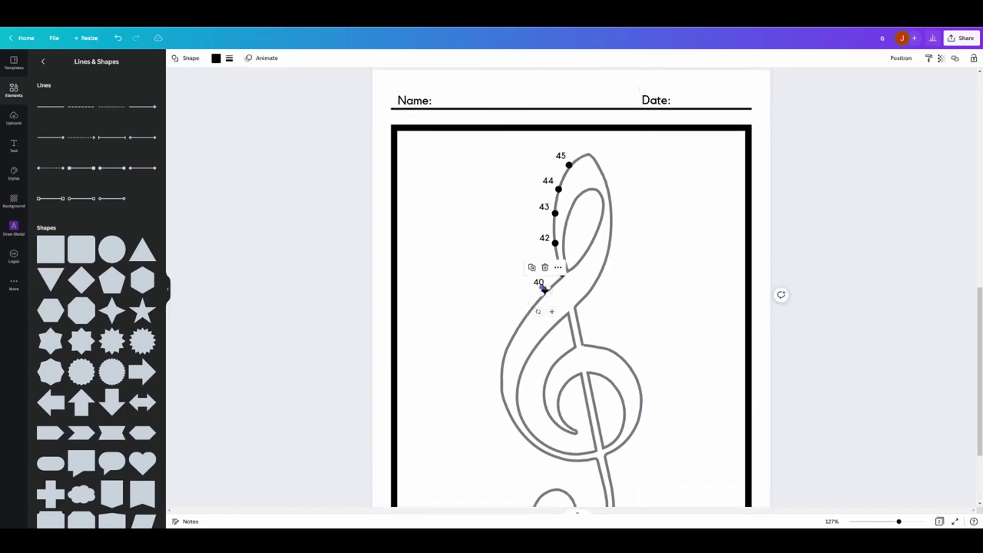
pyautogui.press('Delete')
pyautogui.click(539, 282)
pyautogui.press('Delete')
pyautogui.click(562, 274)
pyautogui.press('Delete')
# - Delete the dots and labels 42 and 43 beside the upper loop on the second page
pyautogui.click(555, 242)
pyautogui.press('Delete')
pyautogui.click(545, 238)
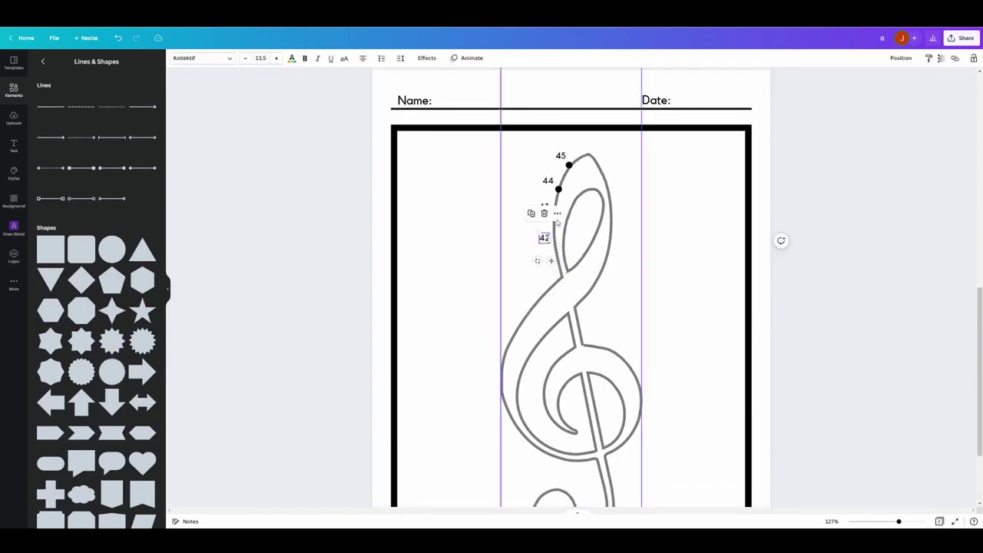
pyautogui.press('Delete')
pyautogui.click(555, 212)
pyautogui.press('Delete')
pyautogui.click(544, 207)
pyautogui.press('Delete')
# - Delete the dots and labels 44 and 45 near the tip of the second page's clef
pyautogui.click(547, 181)
pyautogui.press('Delete')
pyautogui.click(557, 192)
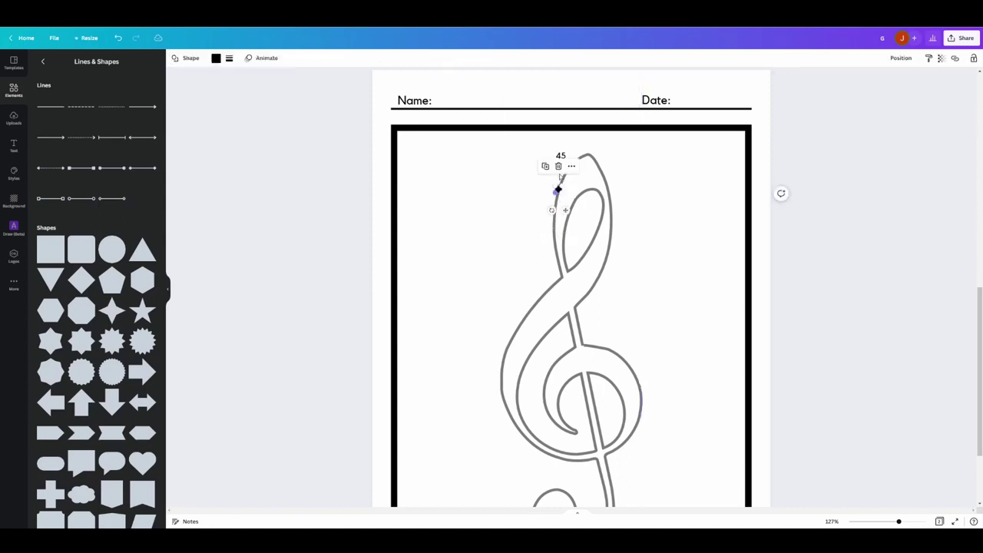
pyautogui.press('Delete')
pyautogui.click(561, 156)
pyautogui.press('Delete')
# - Raise the opacity of the second page's clef outline until its lines are solid black
pyautogui.click(607, 182)
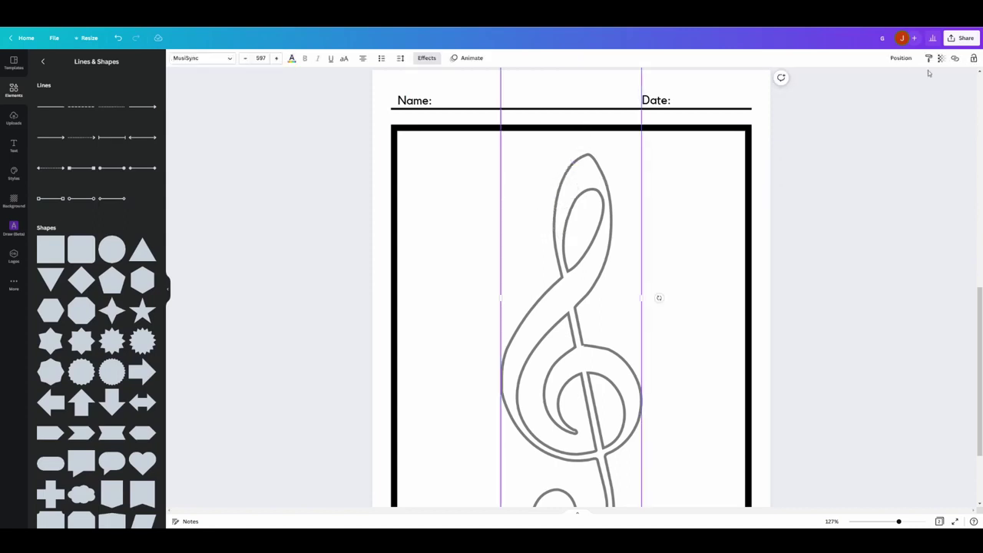
pyautogui.click(941, 58)
pyautogui.moveTo(906, 89); pyautogui.dragTo(941, 90)
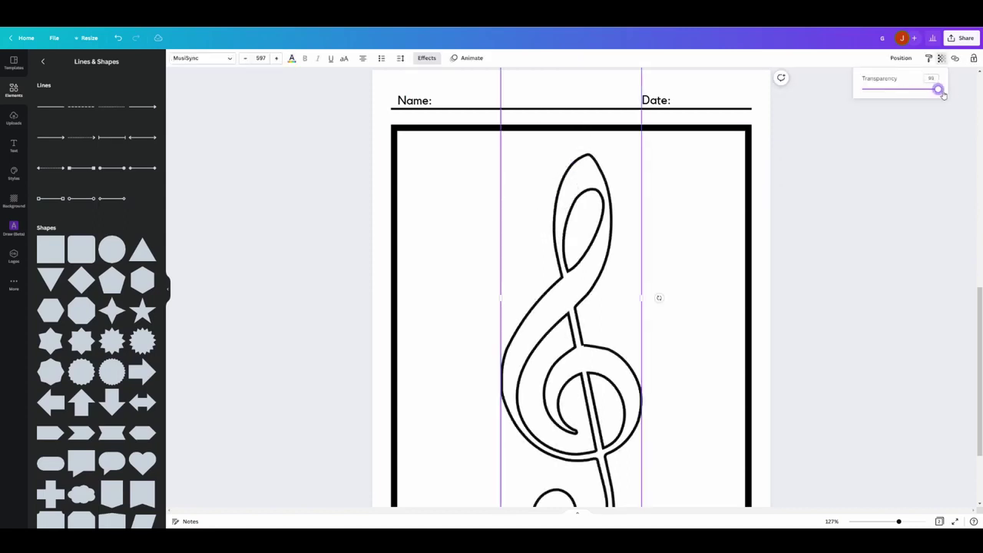
# - Cover the clef's lower stem and curl on the second page with a large white Marker at transparency 100
pyautogui.click(13, 228)
pyautogui.click(103, 169)
pyautogui.click(82, 86)
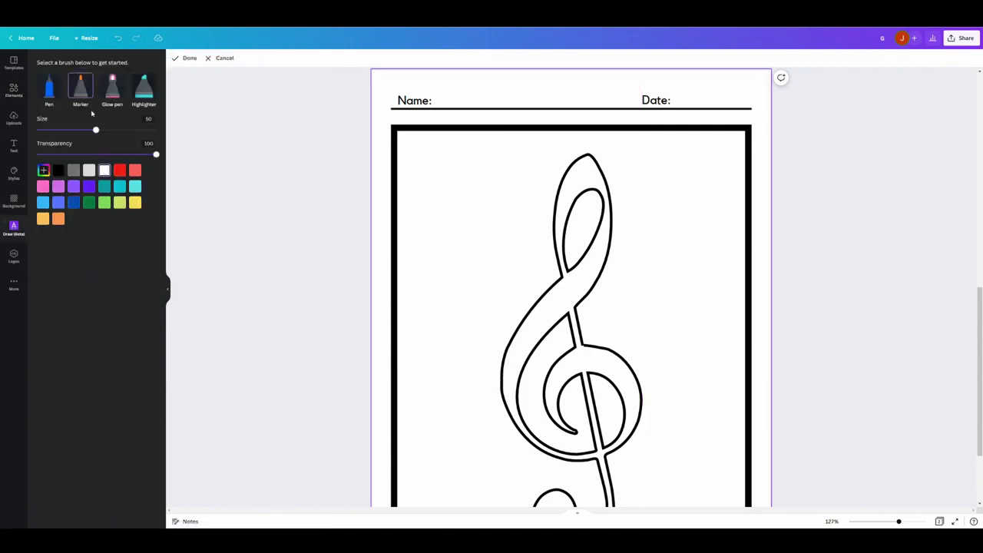
pyautogui.moveTo(132, 132); pyautogui.dragTo(145, 131)
pyautogui.scroll(-3, 581, 334)
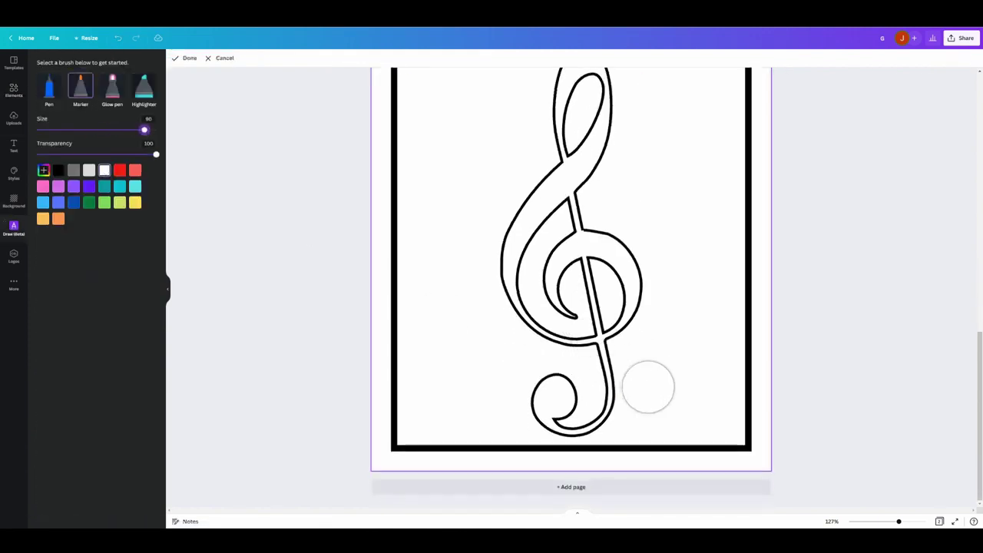
pyautogui.moveTo(647, 389)
pyautogui.mouseDown()
pyautogui.moveTo(545, 389)
pyautogui.moveTo(554, 405)
pyautogui.moveTo(540, 408)
pyautogui.moveTo(595, 416)
pyautogui.moveTo(627, 387)
pyautogui.moveTo(602, 349)
pyautogui.mouseUp()
pyautogui.moveTo(898, 522); pyautogui.dragTo(910, 522)
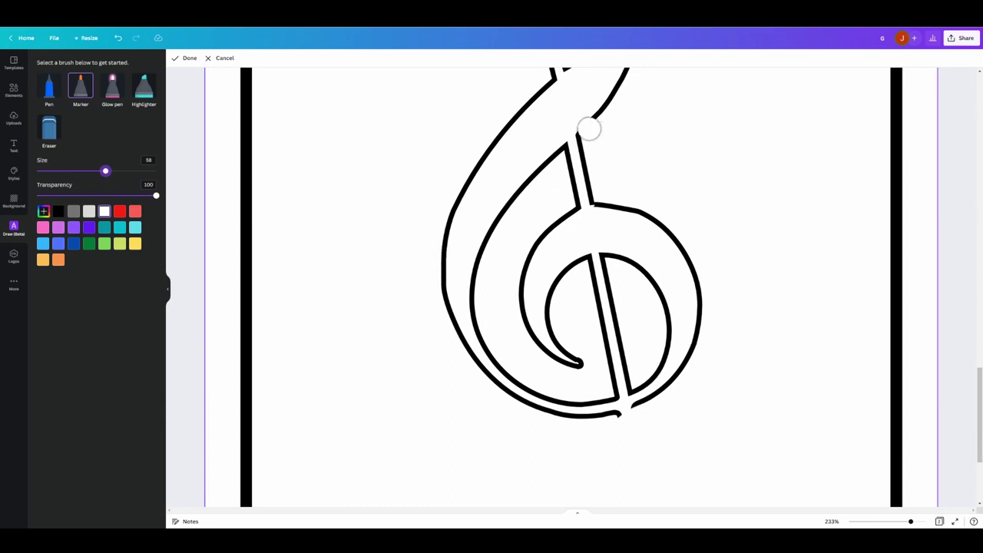
pyautogui.moveTo(580, 121); pyautogui.dragTo(584, 136)
pyautogui.moveTo(596, 205)
pyautogui.mouseDown()
pyautogui.moveTo(670, 232)
pyautogui.moveTo(699, 290)
pyautogui.moveTo(697, 323)
pyautogui.mouseUp()
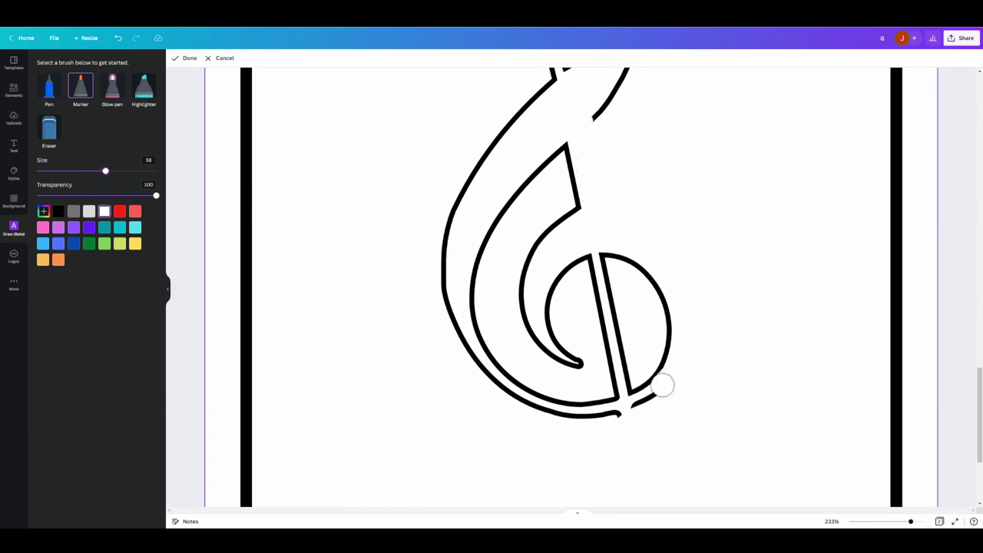
pyautogui.hotkey('ctrl', 'z')
pyautogui.hotkey('ctrl', 'z')
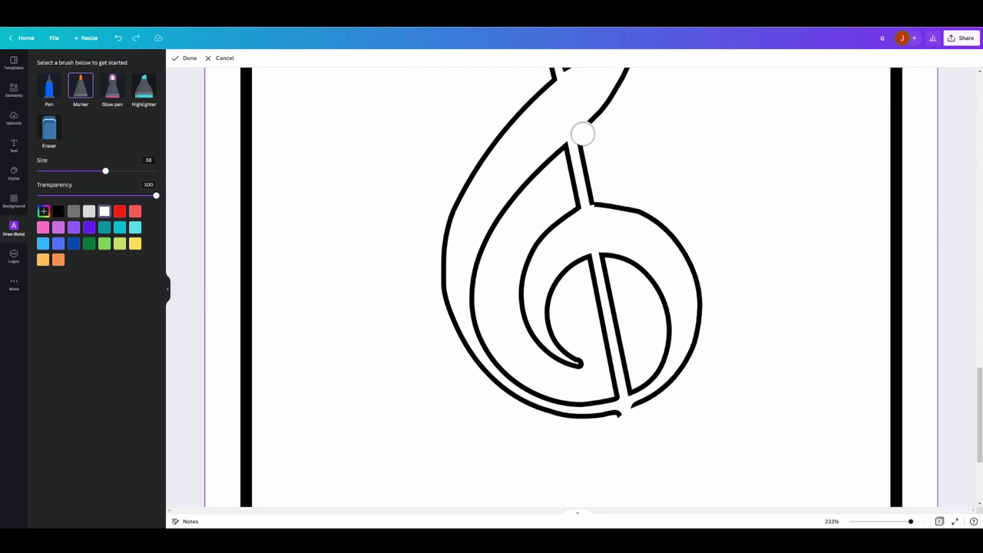
# - Cover the outer outline of the clef's body and upper loop with white Marker strokes of size 58, leaving the inner shapes
pyautogui.moveTo(592, 197)
pyautogui.mouseDown()
pyautogui.moveTo(634, 210)
pyautogui.moveTo(689, 266)
pyautogui.moveTo(698, 327)
pyautogui.mouseUp()
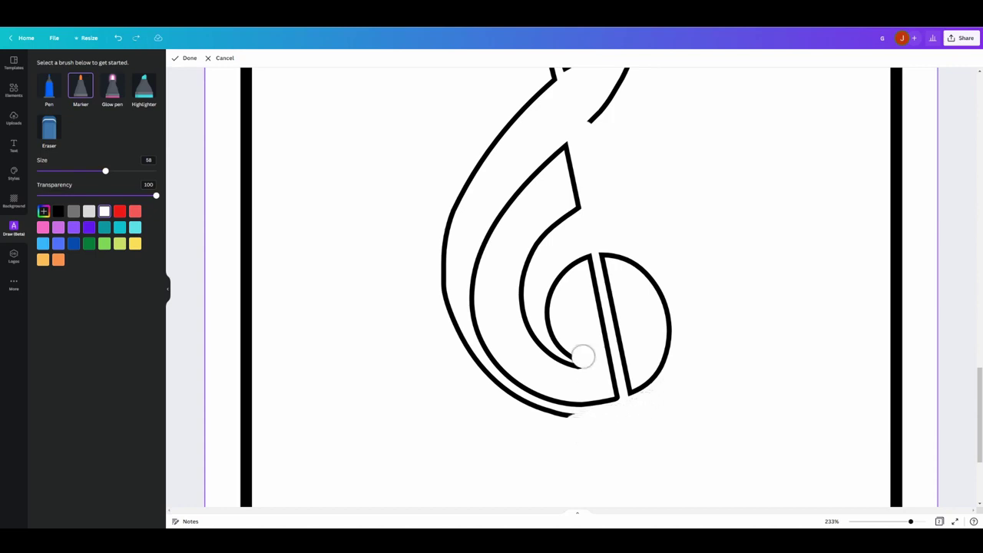
pyautogui.moveTo(510, 130)
pyautogui.mouseDown()
pyautogui.moveTo(507, 103)
pyautogui.moveTo(456, 210)
pyautogui.moveTo(446, 283)
pyautogui.mouseUp()
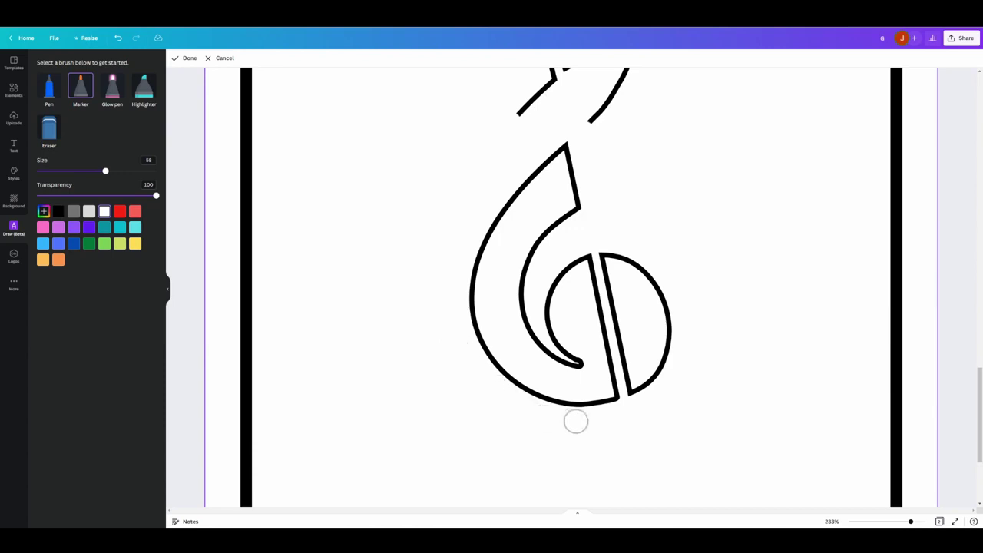
pyautogui.scroll(3, 680, 406)
pyautogui.scroll(1, 612, 323)
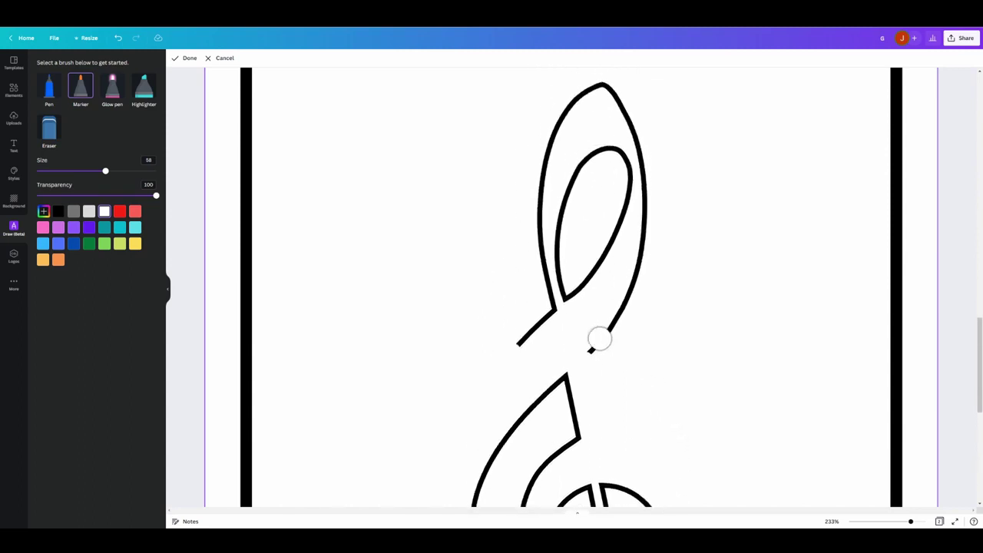
pyautogui.moveTo(632, 275); pyautogui.dragTo(645, 224)
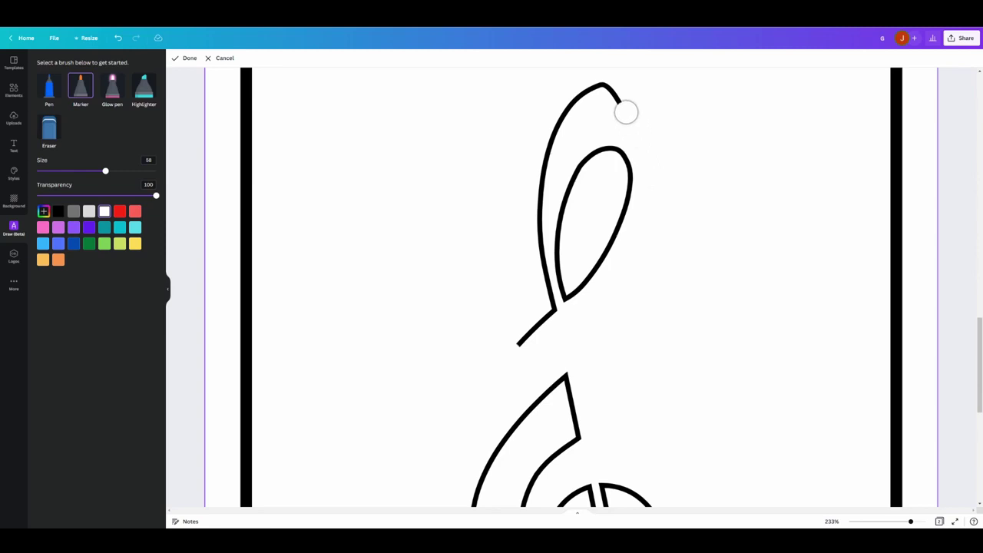
pyautogui.moveTo(545, 149); pyautogui.dragTo(533, 201)
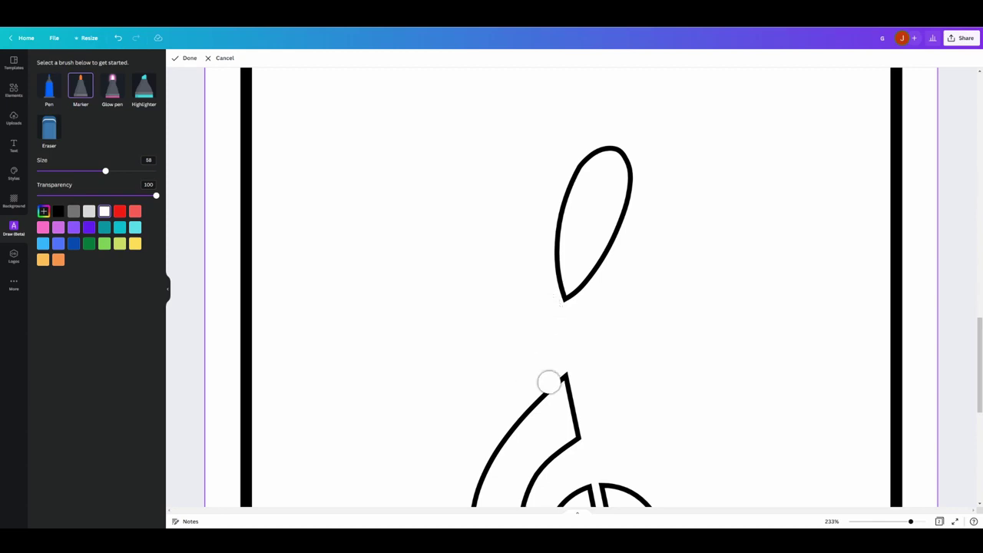
# - Finish drawing, then copy the white marker drawing from the second page and paste it onto the first page
pyautogui.scroll(-5, 704, 424)
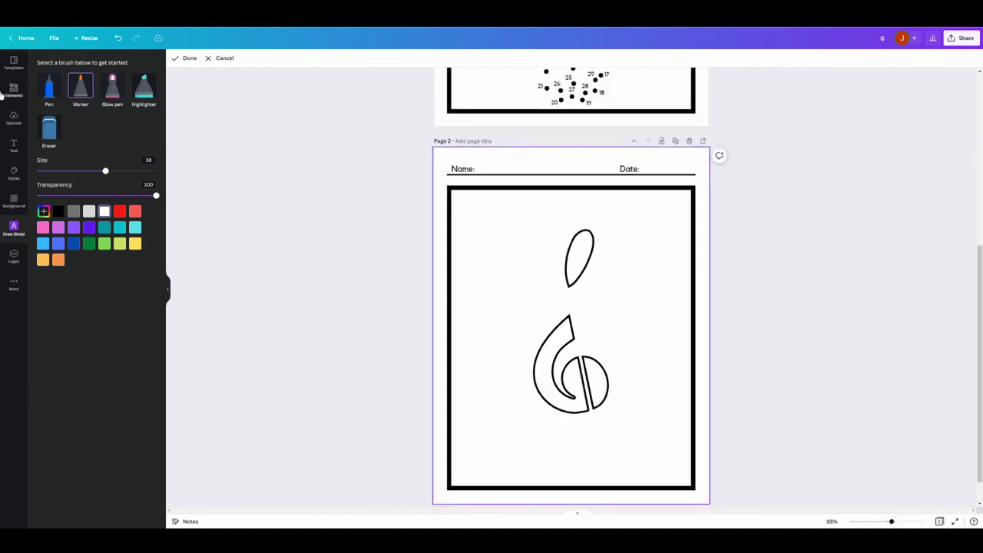
pyautogui.click(3, 93)
pyautogui.click(592, 328)
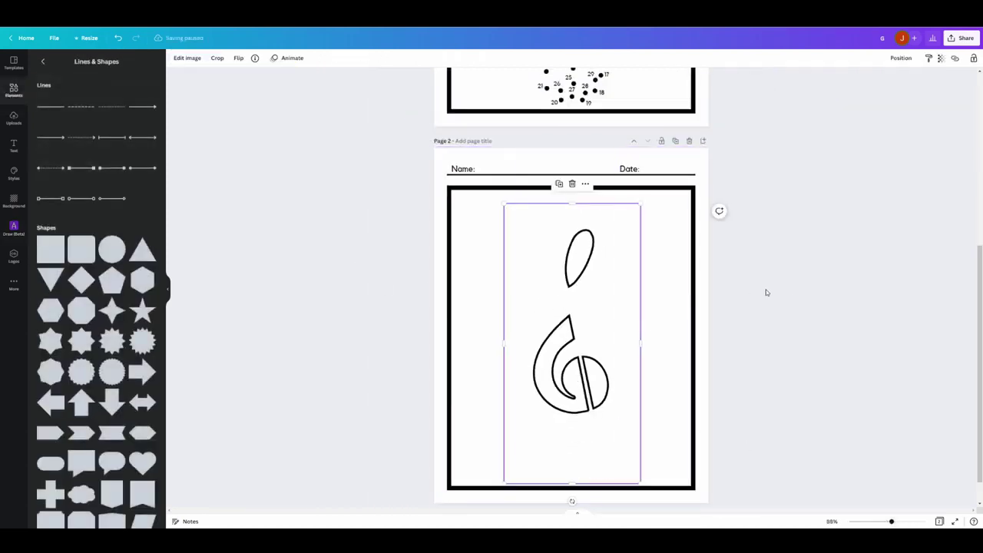
pyautogui.scroll(6, 681, 350)
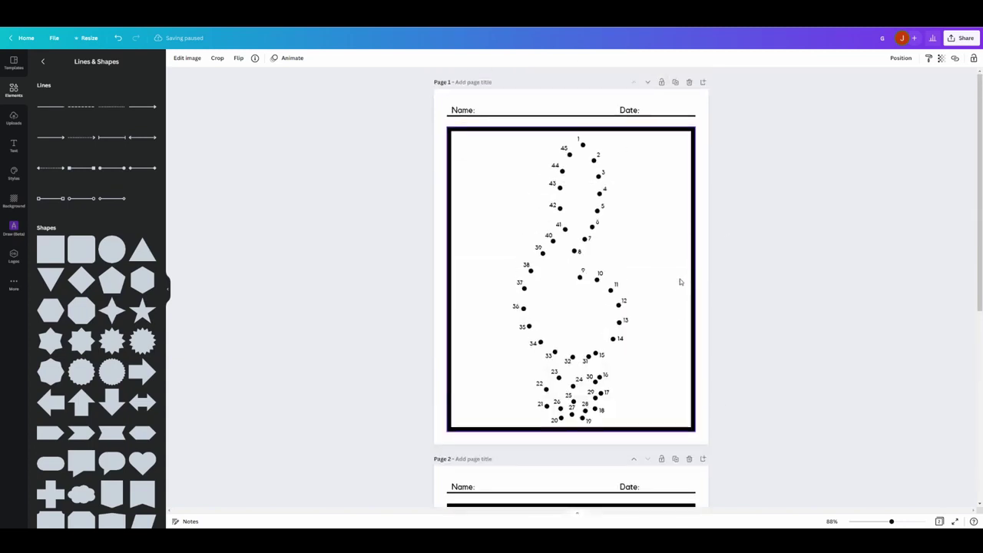
pyautogui.click(682, 282)
pyautogui.hotkey('ctrl', 'v')
pyautogui.click(792, 279)
# - Copy the treble clef outline from the second page and paste it onto the first page
pyautogui.scroll(-3, 637, 343)
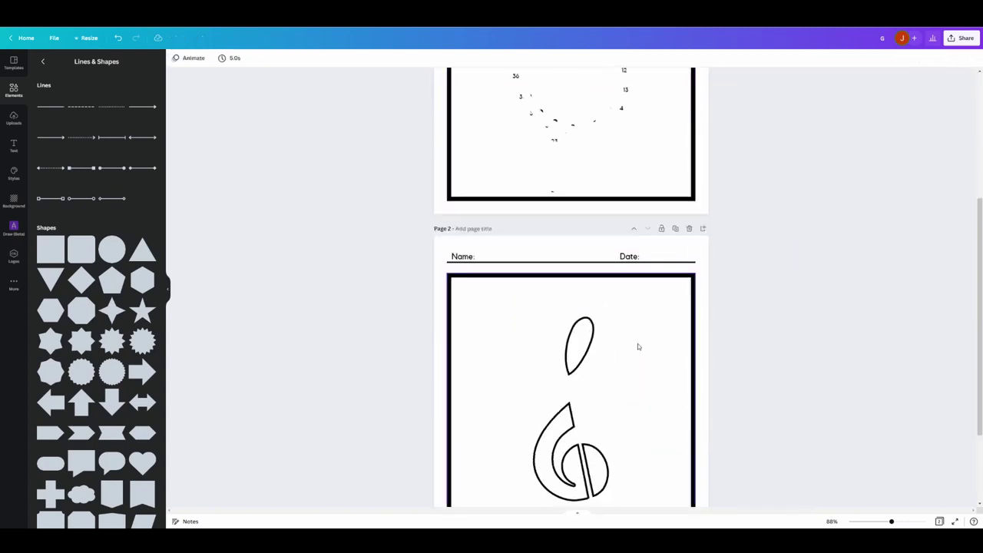
pyautogui.click(593, 283)
pyautogui.hotkey('ctrl', 'c')
pyautogui.scroll(3, 661, 221)
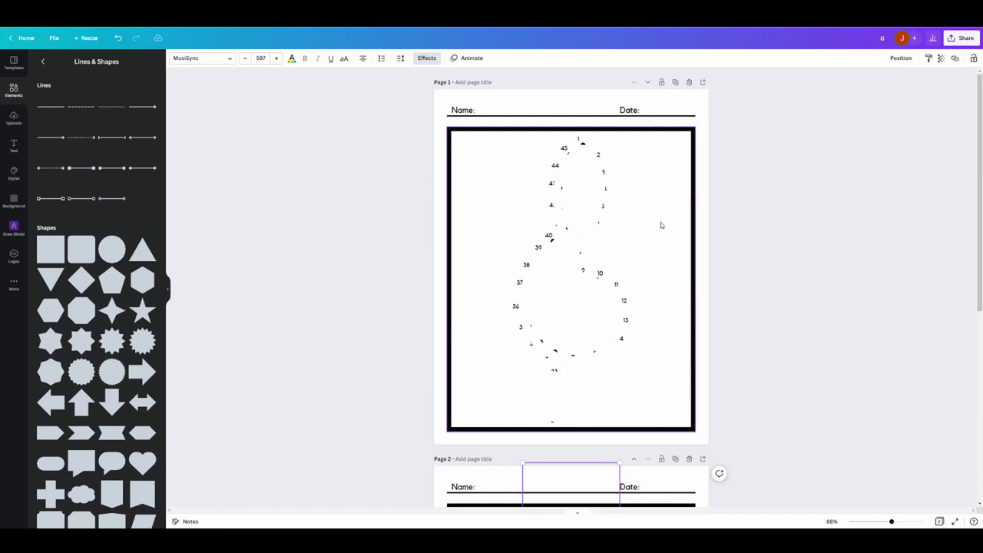
pyautogui.hotkey('ctrl', 'v')
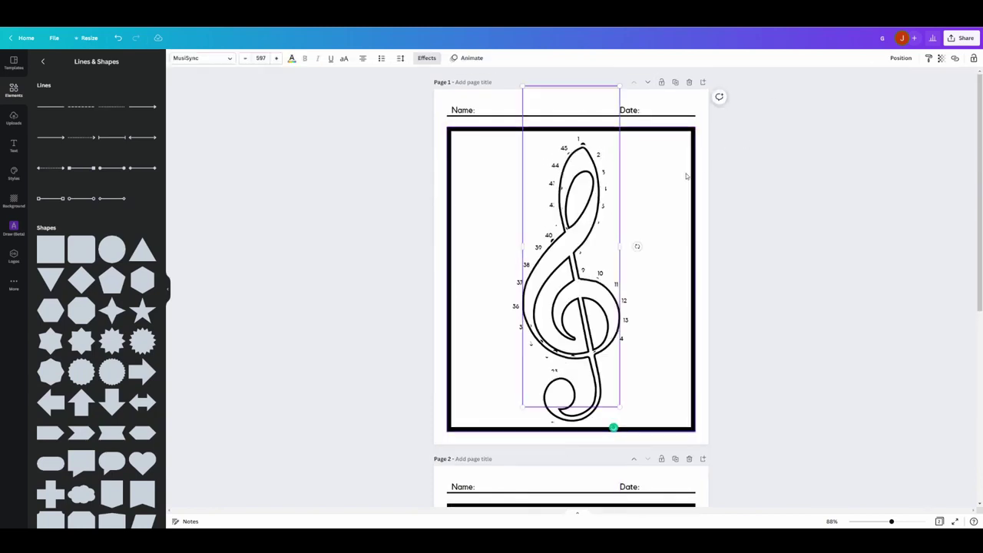
pyautogui.click(783, 239)
# - Send the pasted clef outline to the back of the first page
pyautogui.click(609, 195)
pyautogui.click(901, 57)
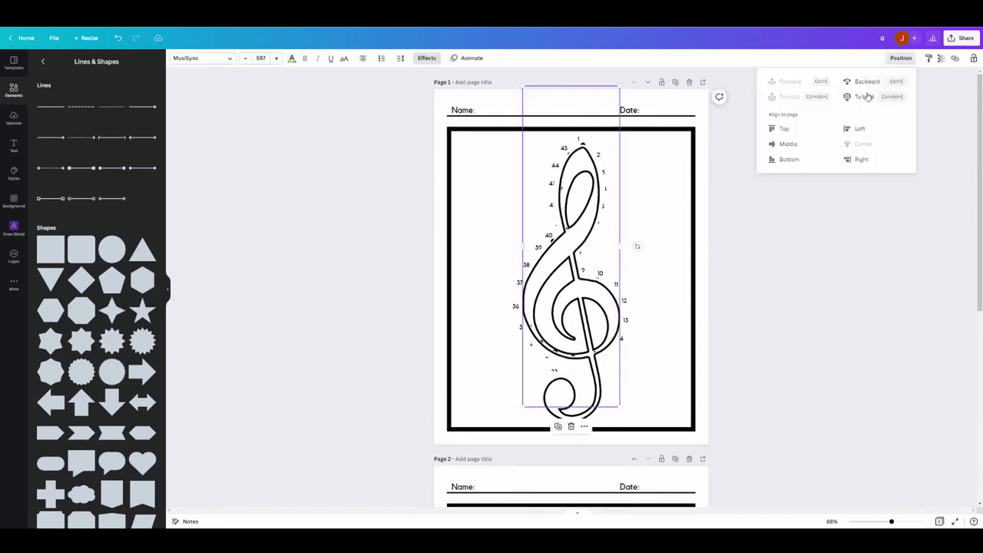
pyautogui.click(853, 97)
pyautogui.click(770, 250)
# - Send the first page's white marker drawing to the back, then bring it forward one level above the clef outline
pyautogui.click(597, 177)
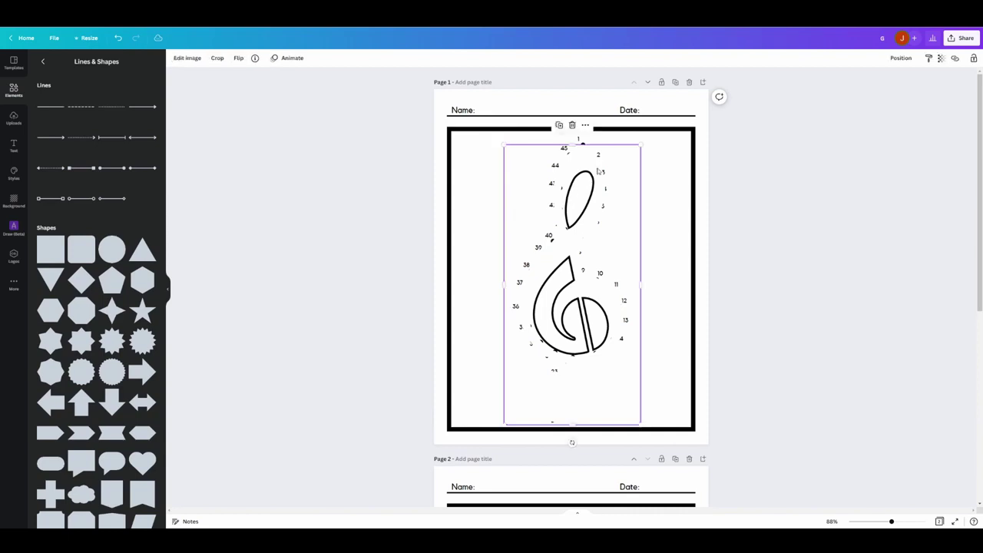
pyautogui.click(901, 58)
pyautogui.click(861, 97)
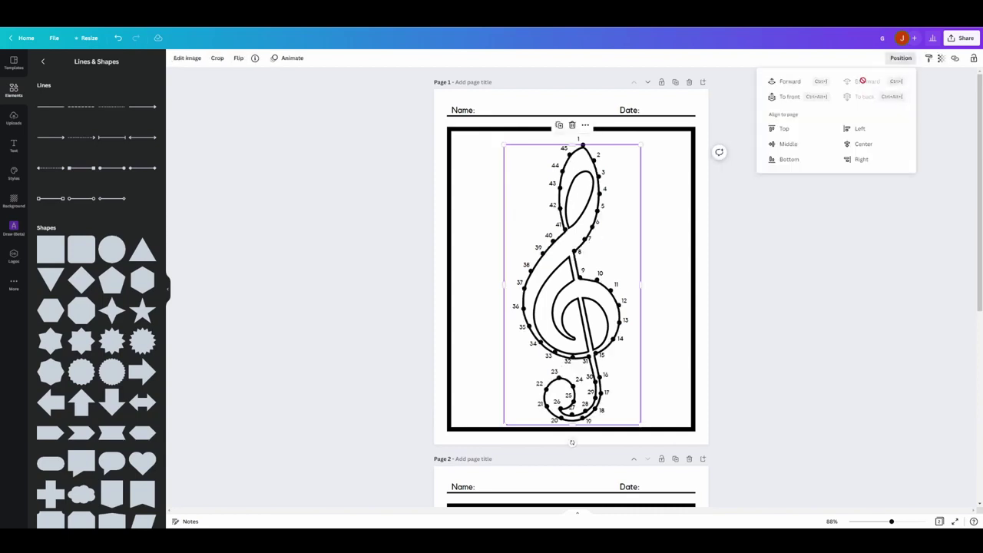
pyautogui.click(787, 84)
pyautogui.click(763, 293)
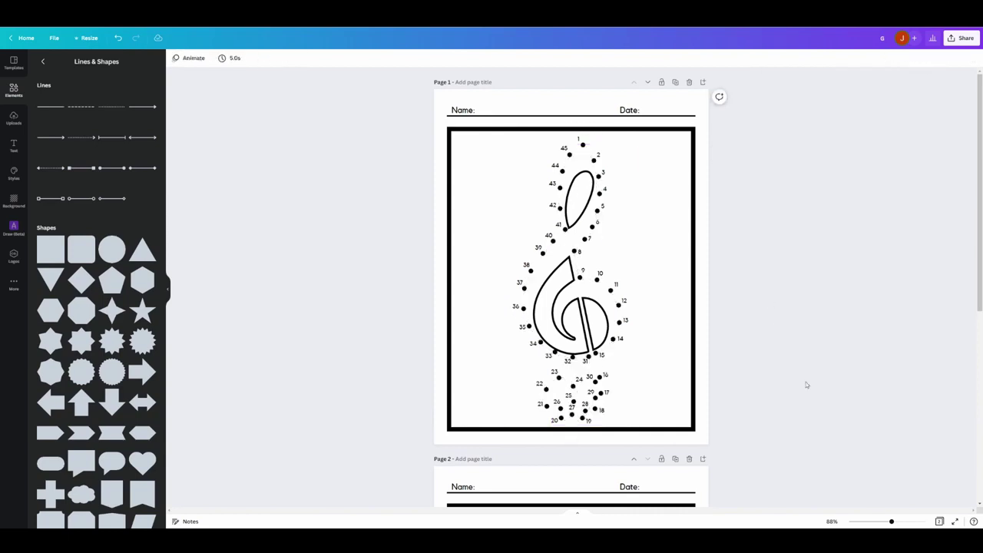
# - Delete the second page from the design
pyautogui.scroll(-2, 791, 458)
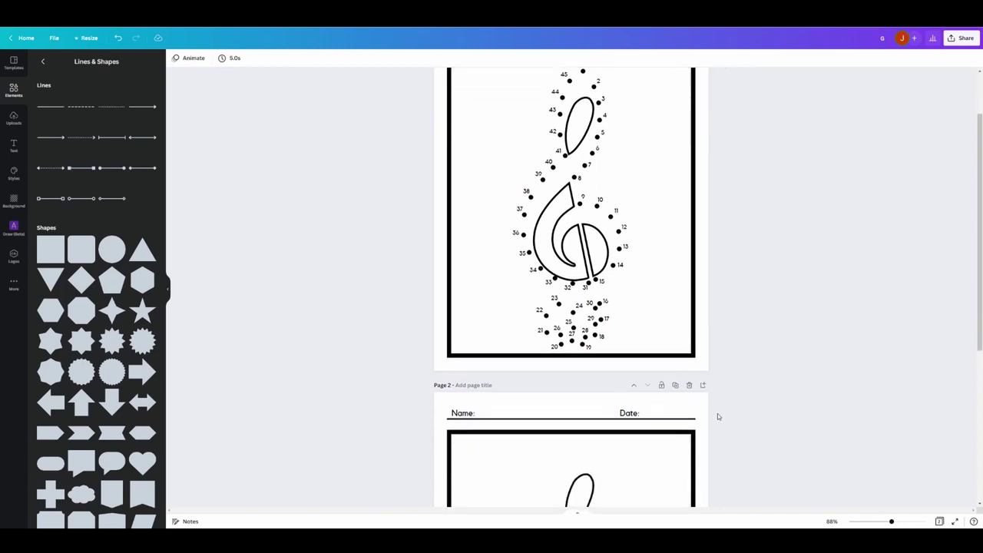
pyautogui.click(689, 383)
pyautogui.moveTo(894, 524); pyautogui.dragTo(896, 523)
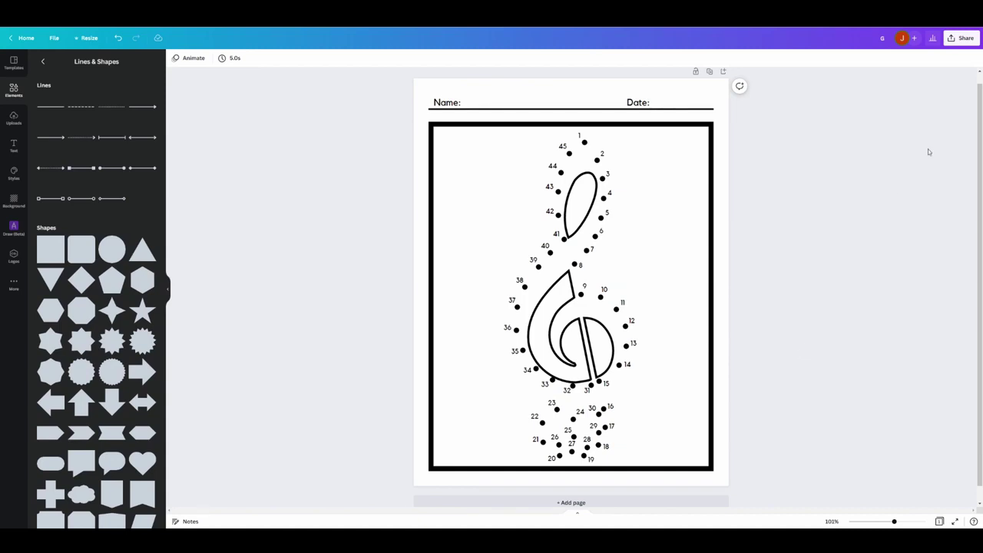
# - Download the finished worksheet as a PNG file at size 1
pyautogui.click(962, 36)
pyautogui.click(844, 222)
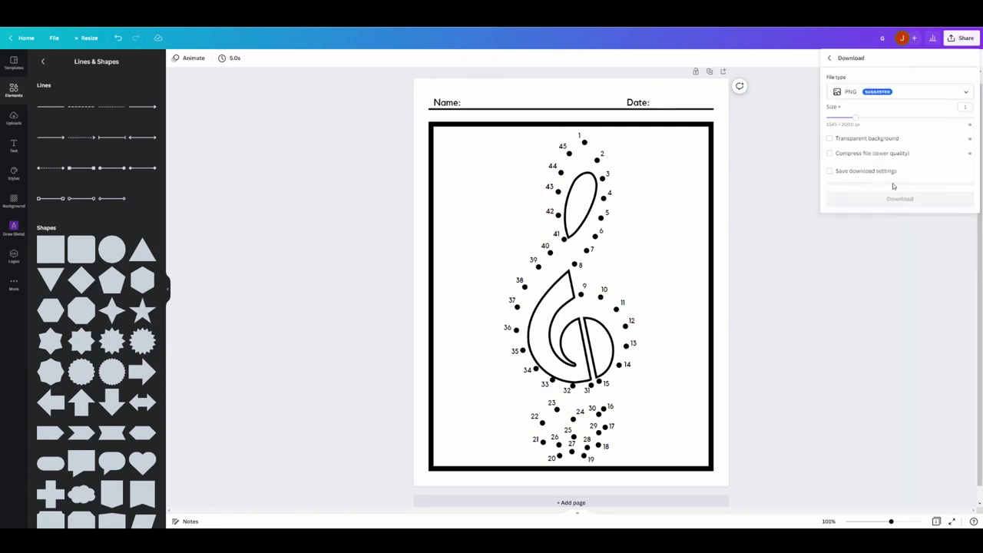
pyautogui.click(889, 94)
pyautogui.click(890, 98)
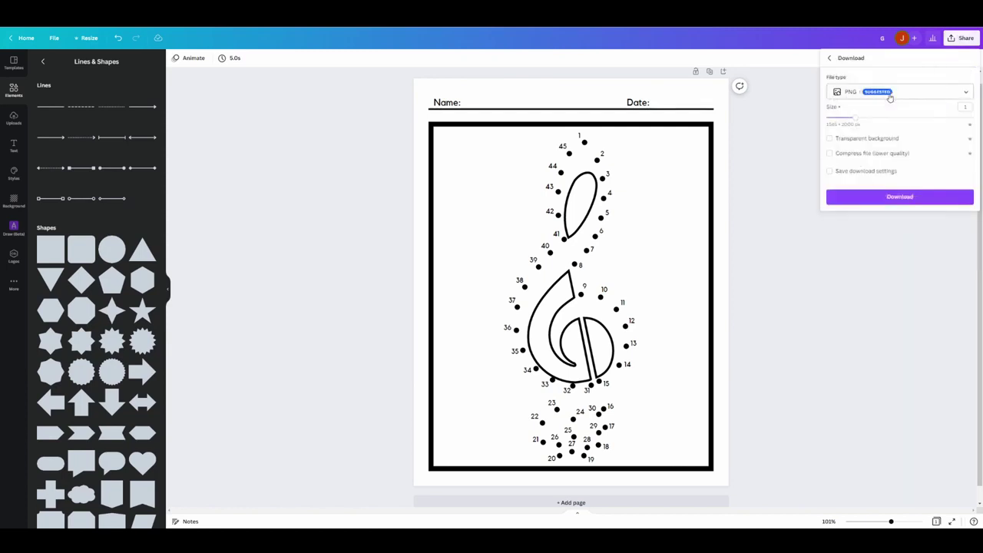
pyautogui.click(917, 198)
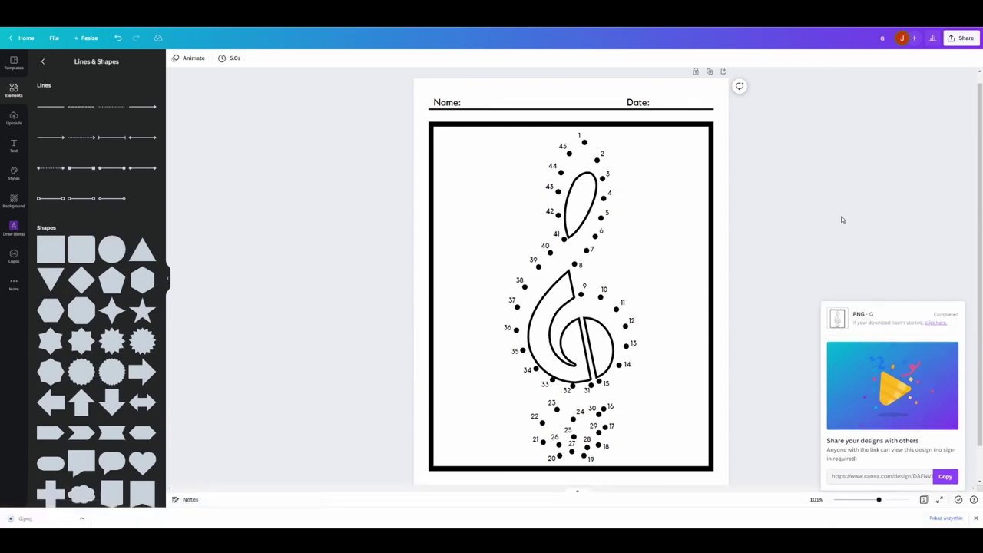
# - Switch to the worksheet in Photopea, choose the Pen tool in Shape mode and set its fill to none
pyautogui.click(975, 518)
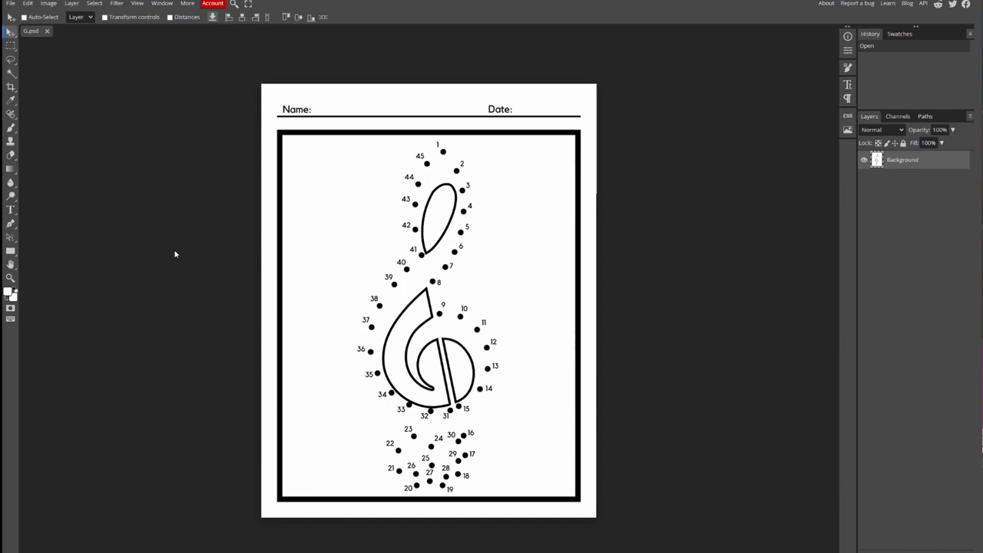
pyautogui.rightClick(12, 223)
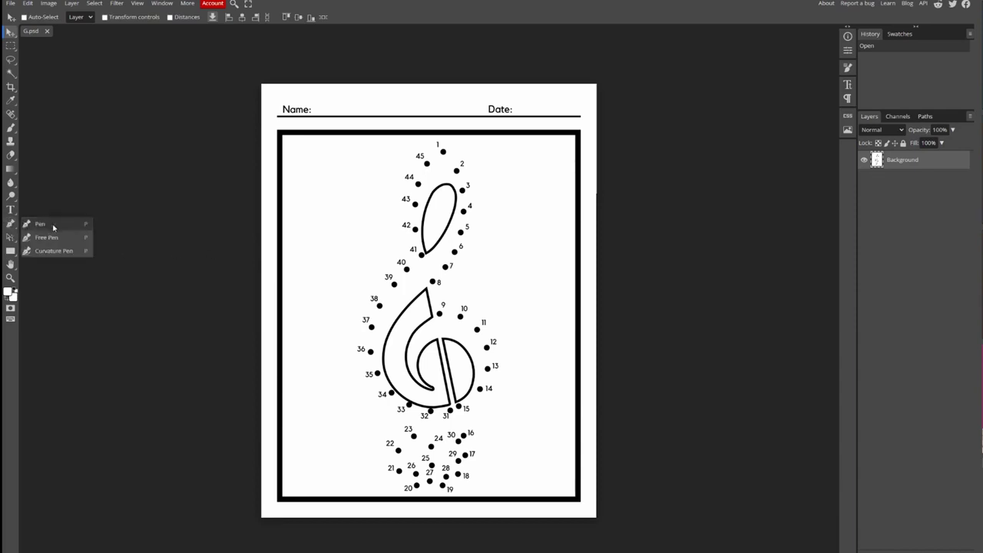
pyautogui.click(53, 227)
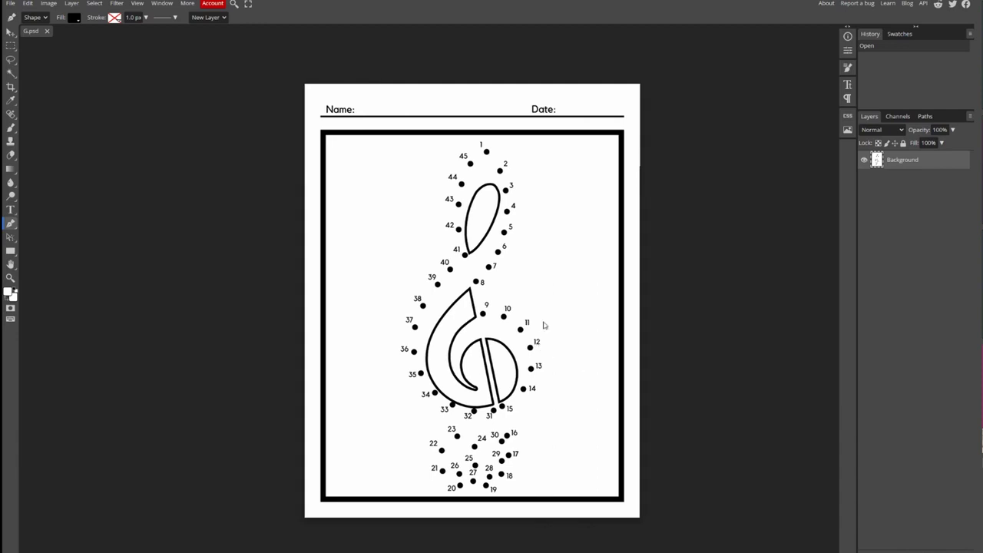
pyautogui.scroll(5, 544, 324)
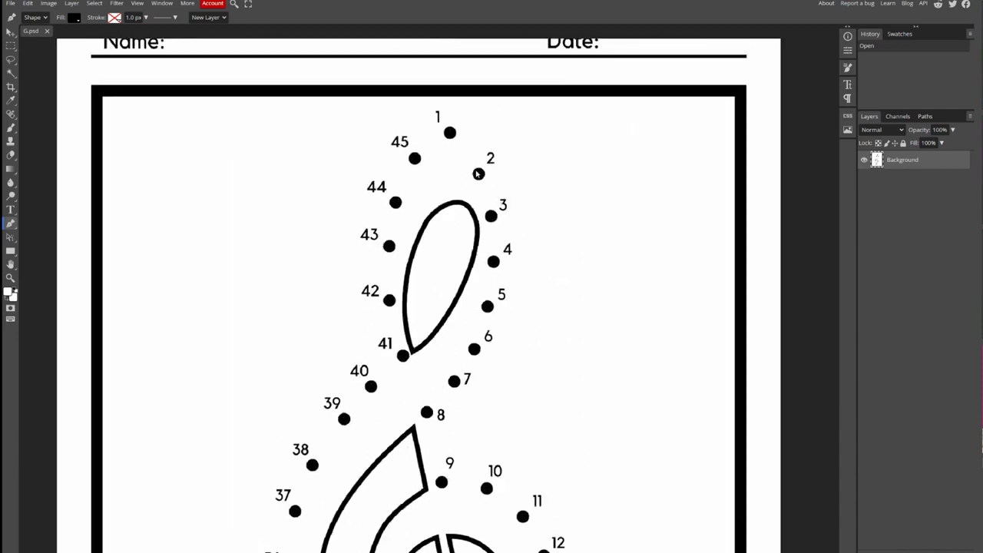
pyautogui.scroll(1, 478, 173)
pyautogui.click(74, 17)
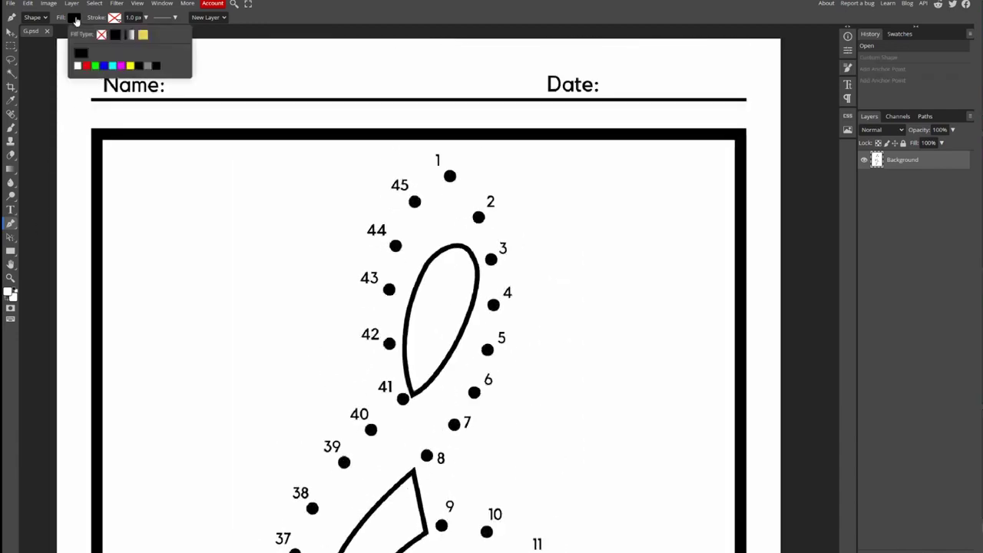
pyautogui.click(102, 33)
# - Set the pen shape's stroke to solid black with a width of 10 px
pyautogui.click(114, 16)
pyautogui.click(155, 33)
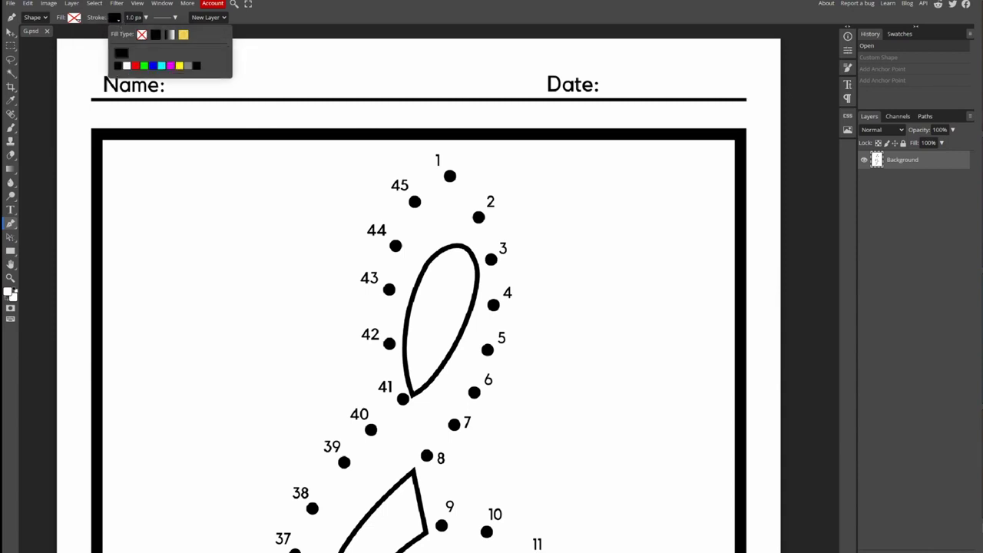
pyautogui.click(133, 16)
pyautogui.write('10')
pyautogui.press('Return')
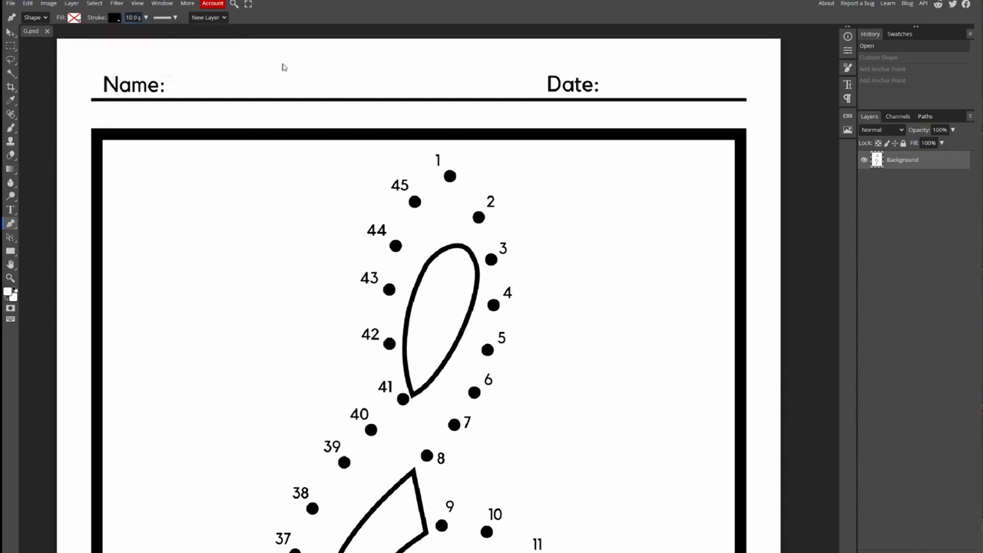
# - Draw a straight-segment pen path through dots 1 to 9 along the upper loop of the treble clef
pyautogui.click(450, 177)
pyautogui.click(478, 217)
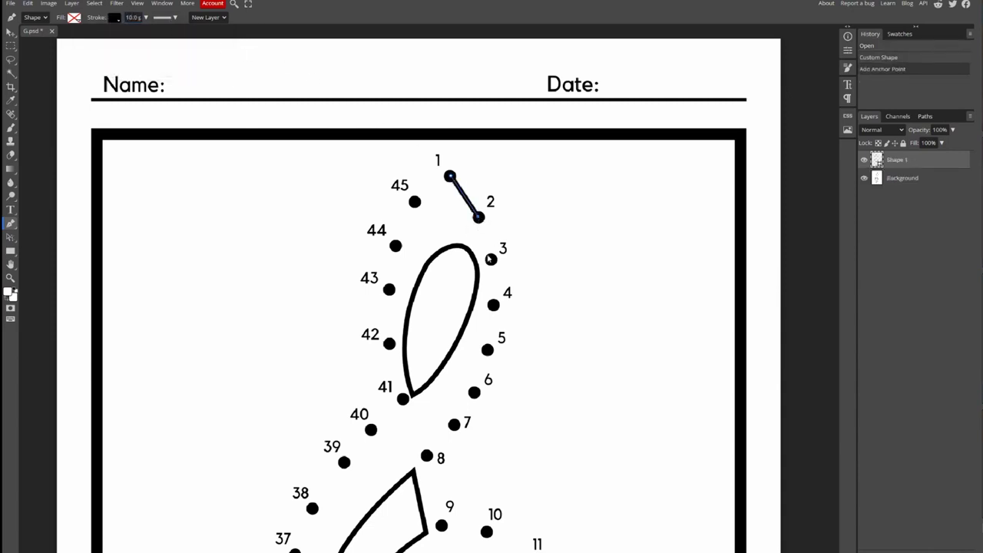
pyautogui.click(491, 259)
pyautogui.click(493, 305)
pyautogui.click(487, 350)
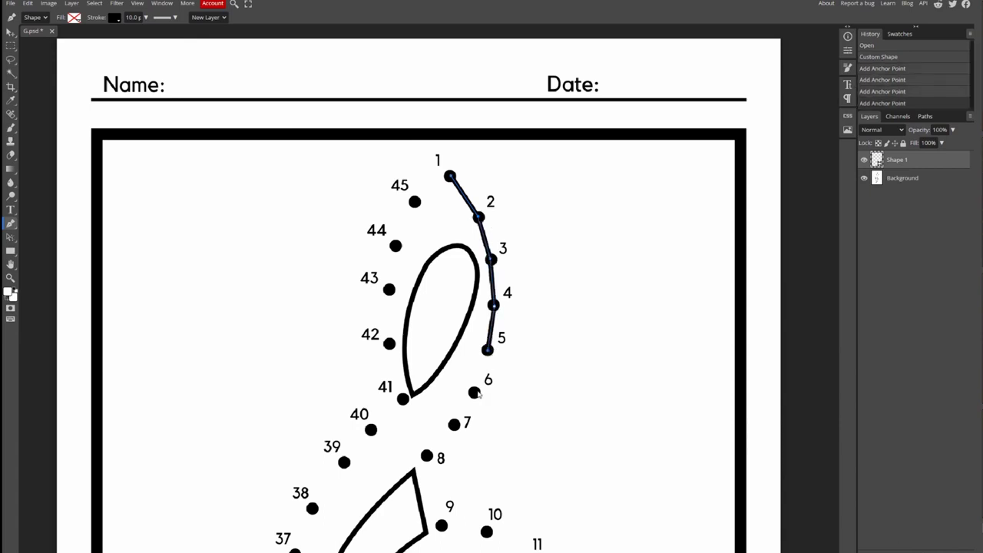
pyautogui.click(474, 393)
pyautogui.click(454, 425)
pyautogui.scroll(-3, 440, 241)
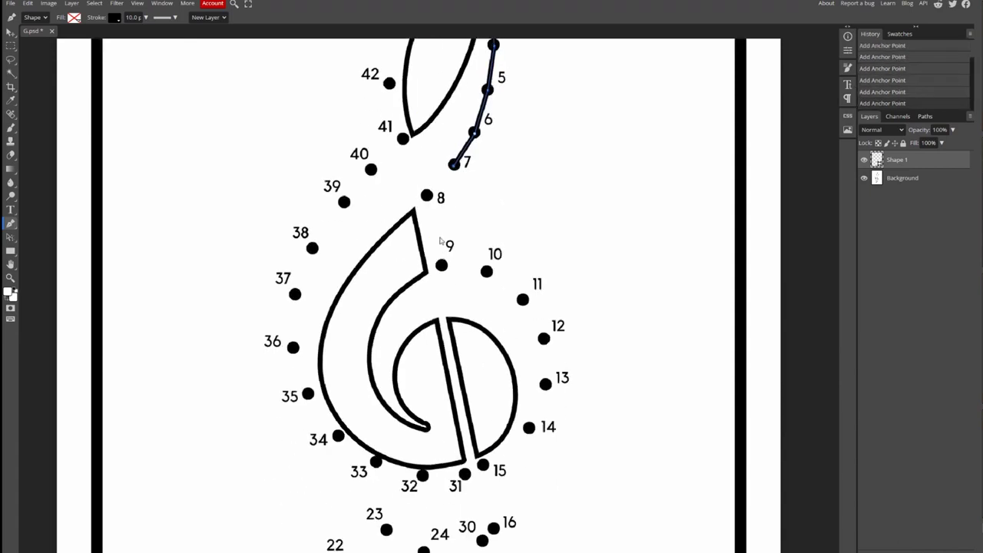
pyautogui.click(426, 195)
pyautogui.click(441, 265)
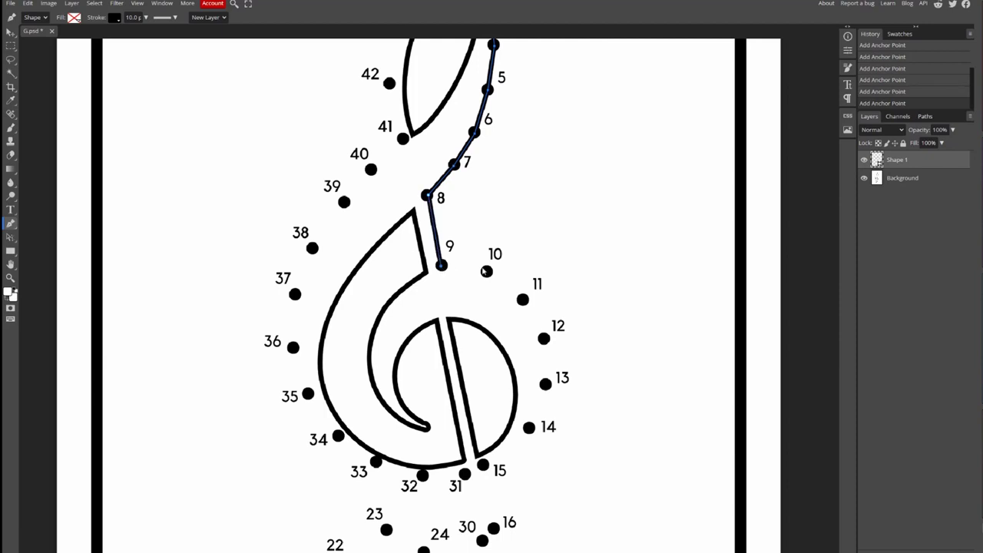
# - Continue the pen path through dots 10 to 19, around the clef's round body and down its stem
pyautogui.click(486, 270)
pyautogui.click(522, 299)
pyautogui.click(543, 338)
pyautogui.click(545, 383)
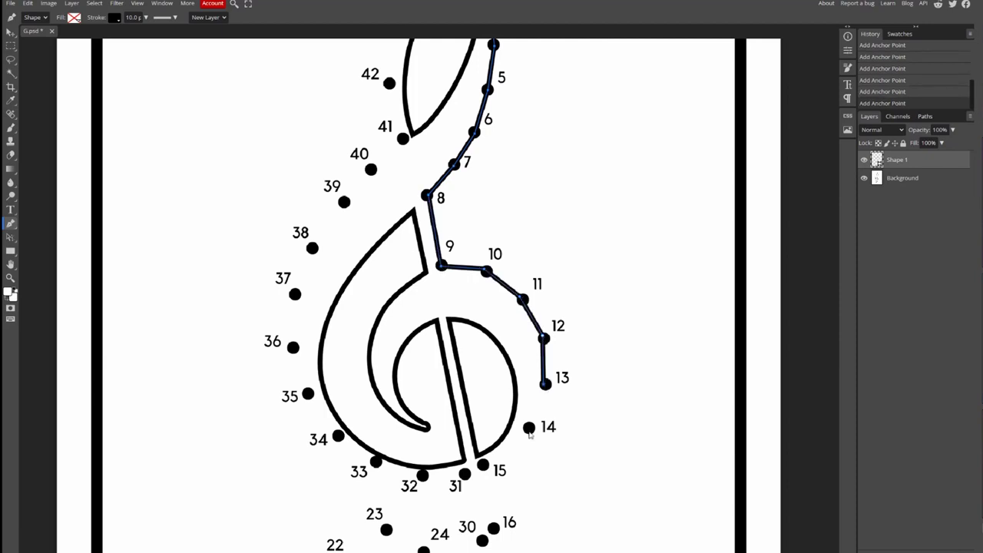
pyautogui.click(529, 427)
pyautogui.scroll(-2, 486, 298)
pyautogui.click(483, 292)
pyautogui.click(493, 354)
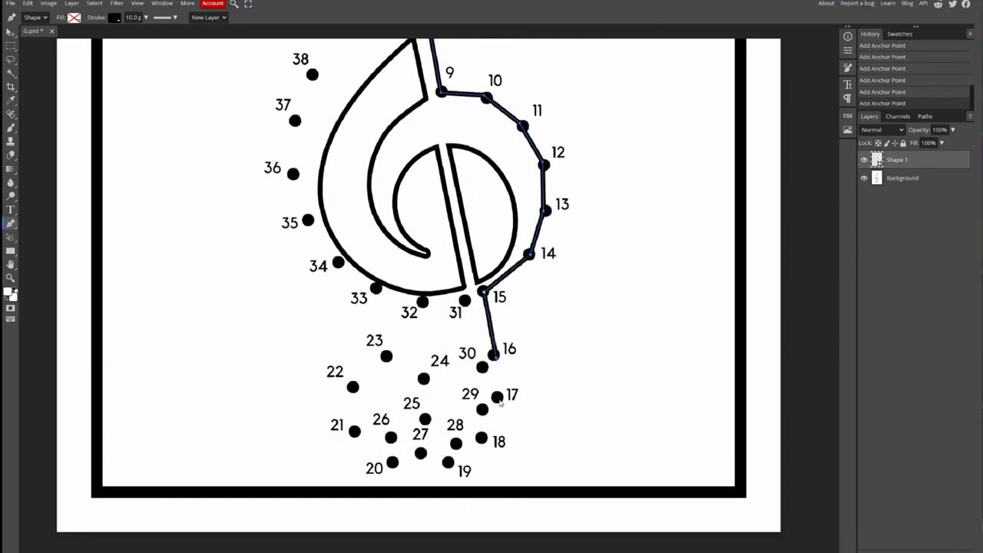
pyautogui.click(497, 397)
pyautogui.click(480, 438)
pyautogui.click(448, 461)
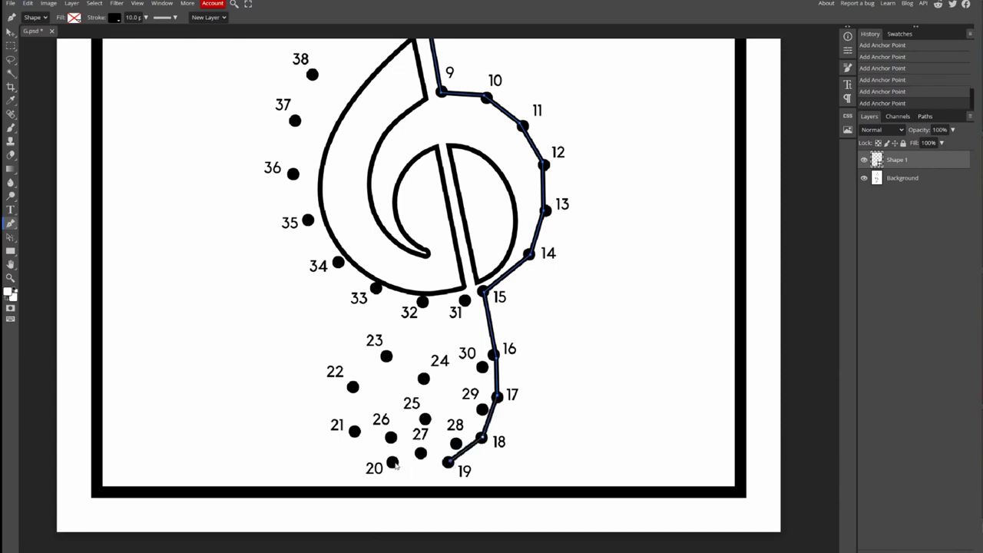
# - Continue the pen path through dots 20 to 26 around the curl at the clef's base
pyautogui.click(391, 462)
pyautogui.click(354, 431)
pyautogui.click(352, 386)
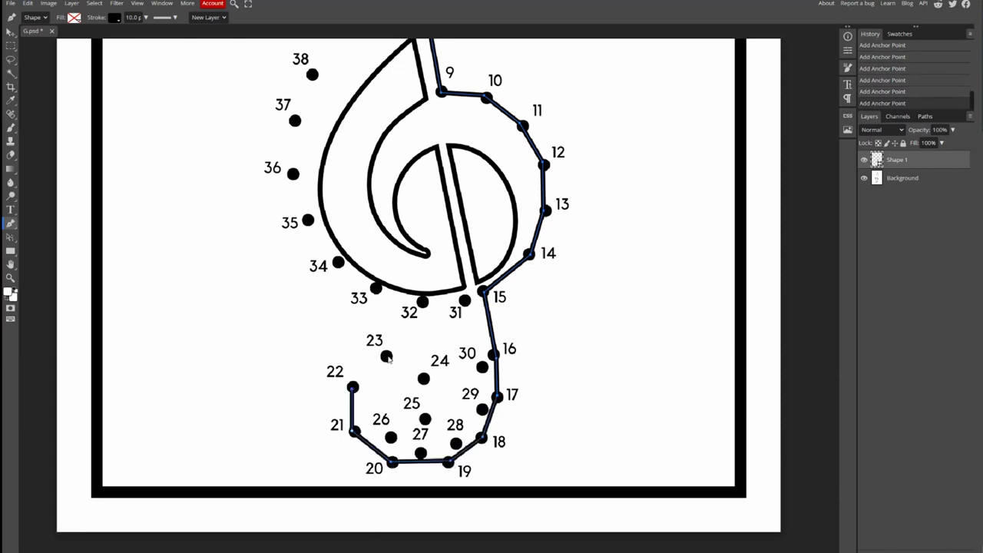
pyautogui.click(386, 356)
pyautogui.click(423, 377)
pyautogui.click(425, 419)
pyautogui.click(391, 437)
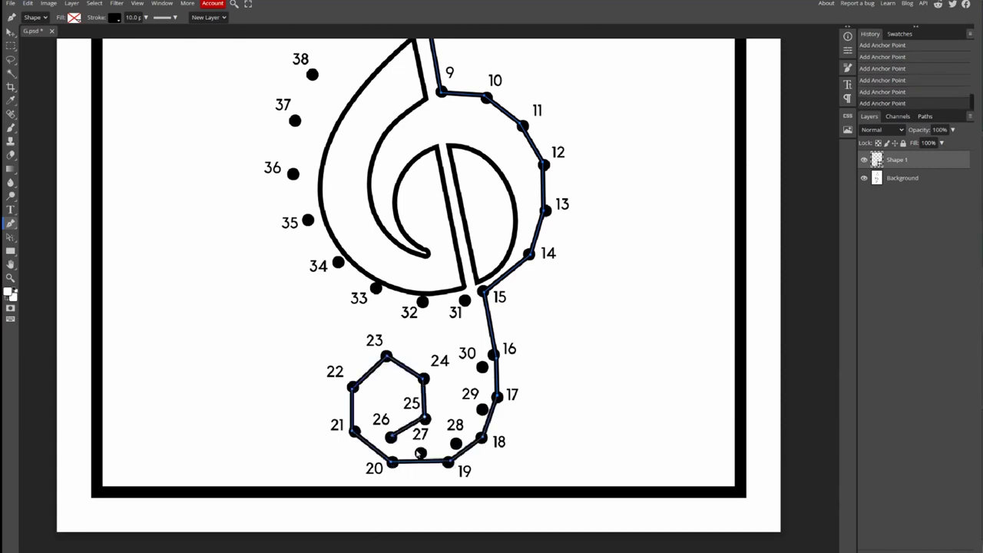
# - Continue the pen path through dots 27 to 36, up the stem and around the clef's left side
pyautogui.click(420, 453)
pyautogui.click(456, 443)
pyautogui.click(481, 409)
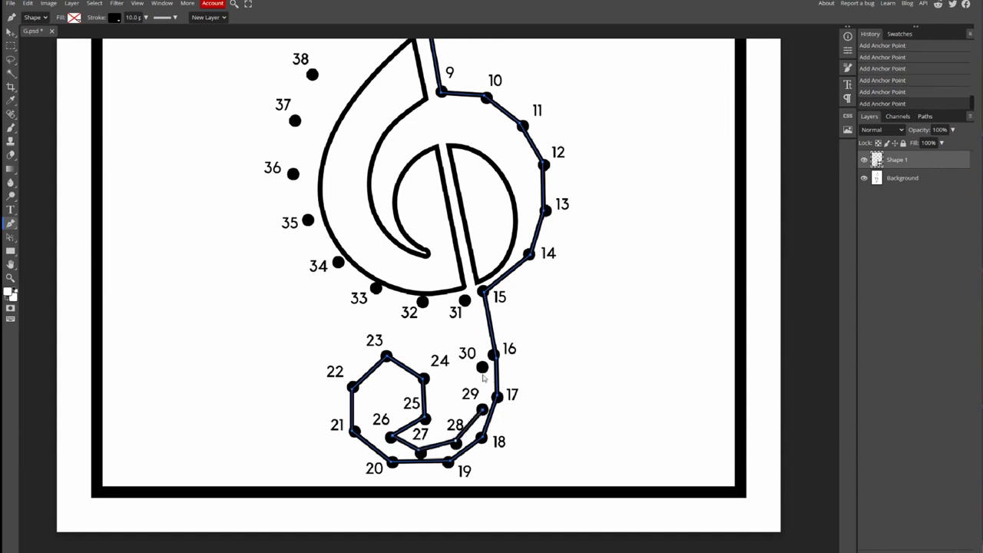
pyautogui.click(482, 366)
pyautogui.click(464, 300)
pyautogui.click(422, 301)
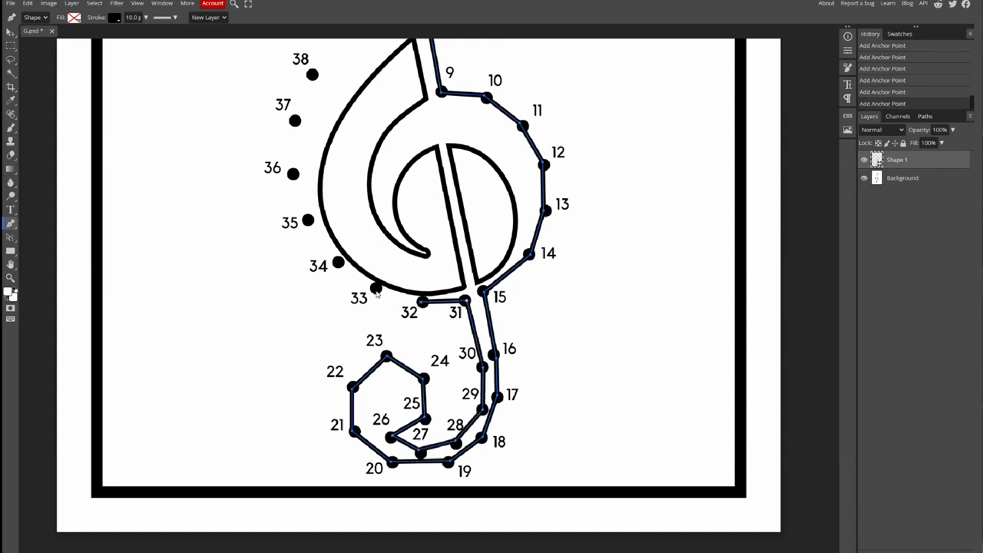
pyautogui.click(375, 288)
pyautogui.click(338, 263)
pyautogui.click(307, 219)
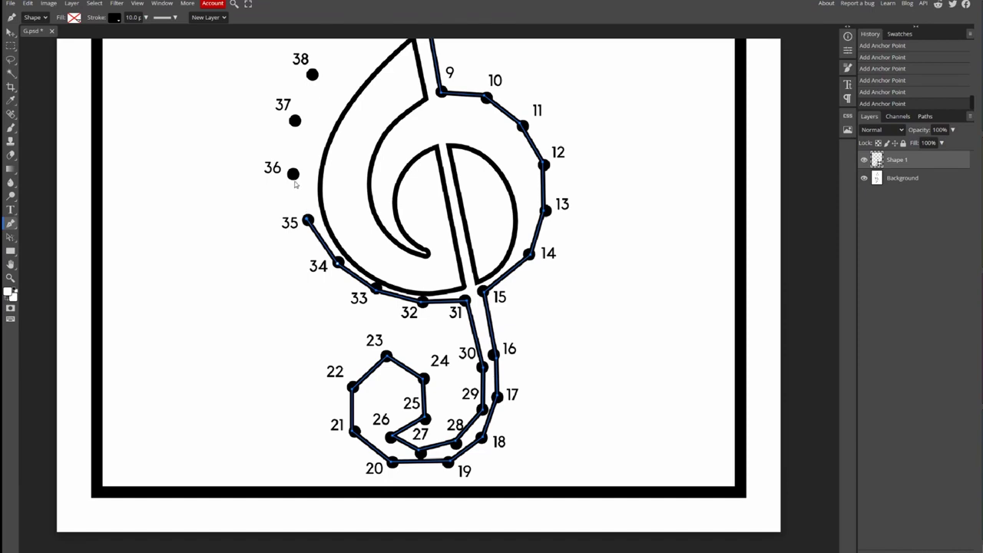
pyautogui.click(292, 174)
# - Continue the pen path through dots 37 to 45 and close it at dot 1
pyautogui.scroll(2, 310, 285)
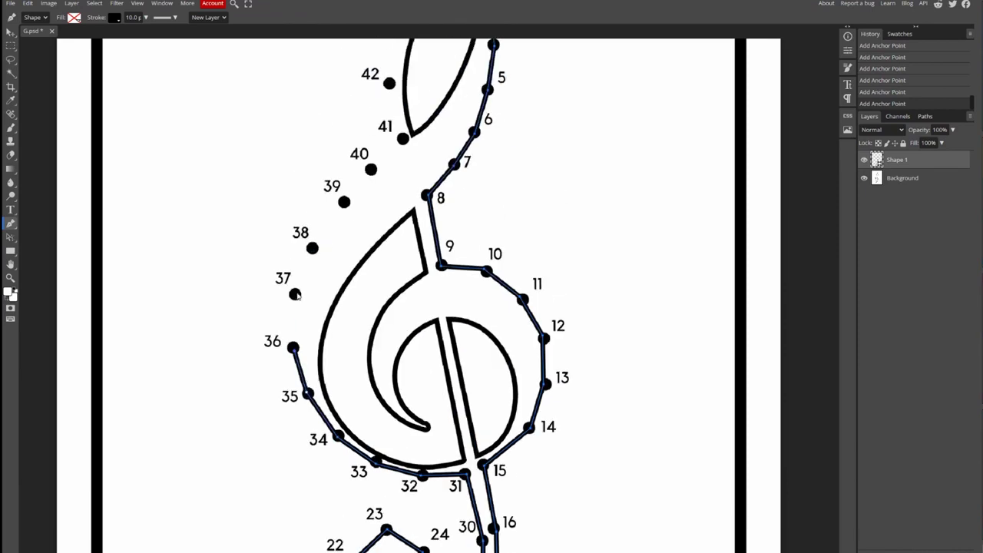
pyautogui.click(295, 294)
pyautogui.click(311, 248)
pyautogui.click(344, 202)
pyautogui.click(371, 169)
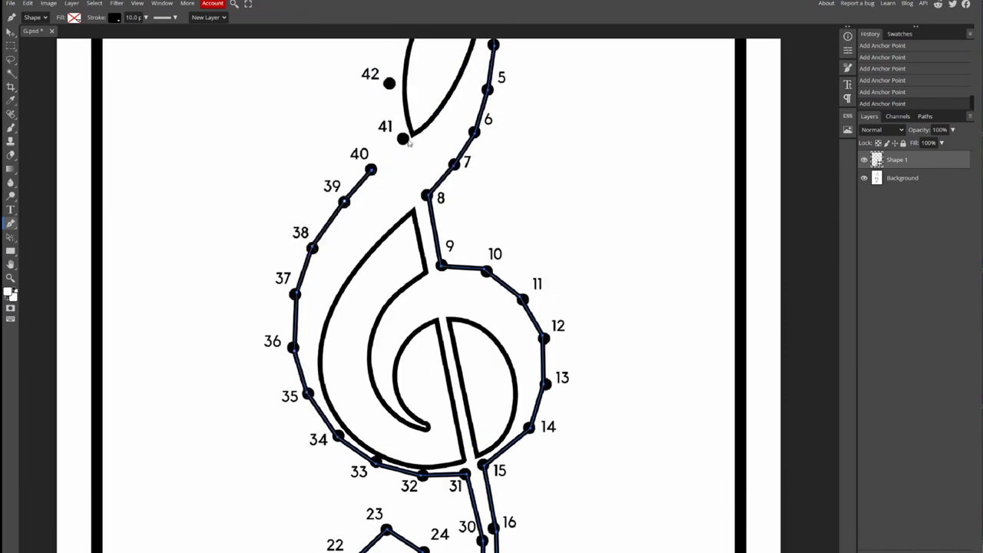
pyautogui.click(403, 139)
pyautogui.scroll(3, 399, 271)
pyautogui.click(389, 300)
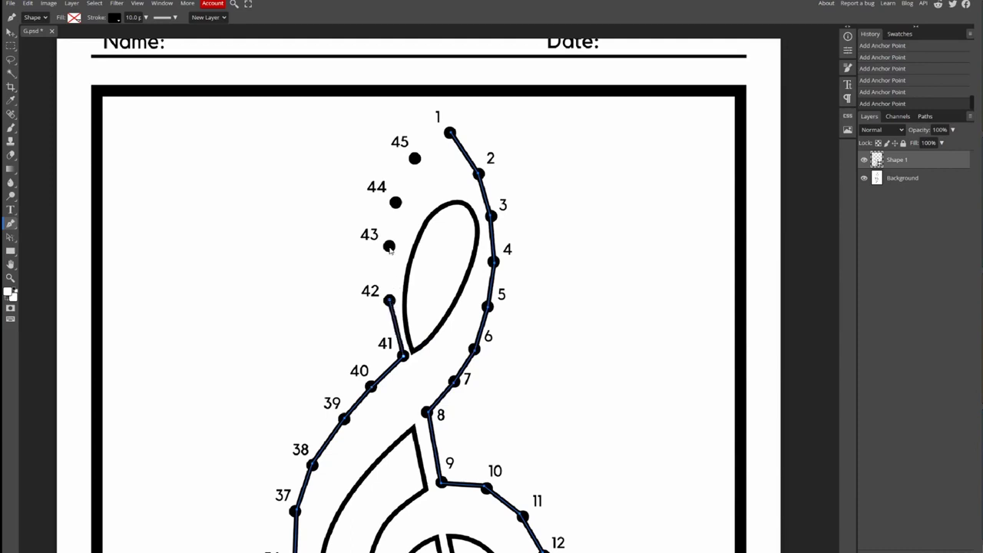
pyautogui.click(389, 245)
pyautogui.click(395, 202)
pyautogui.click(414, 158)
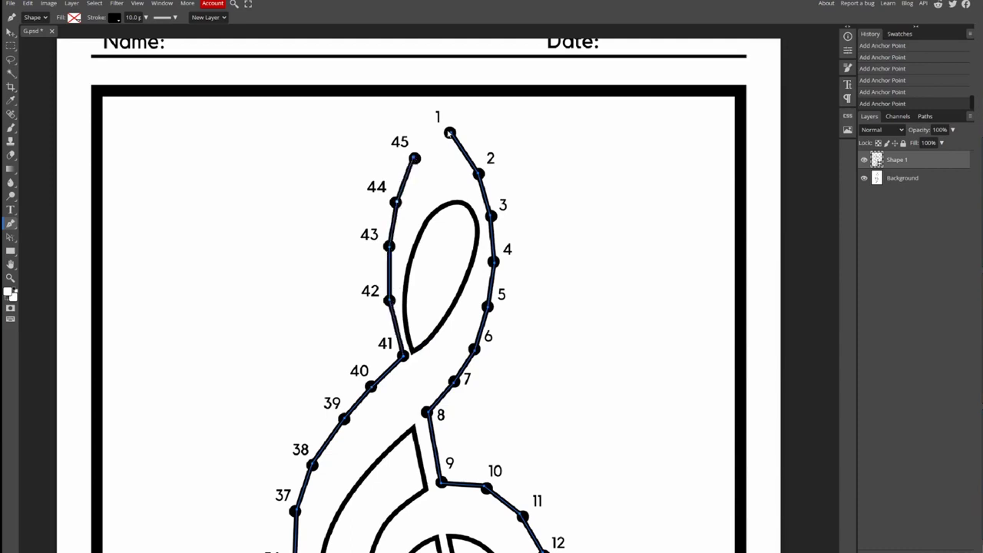
pyautogui.click(450, 134)
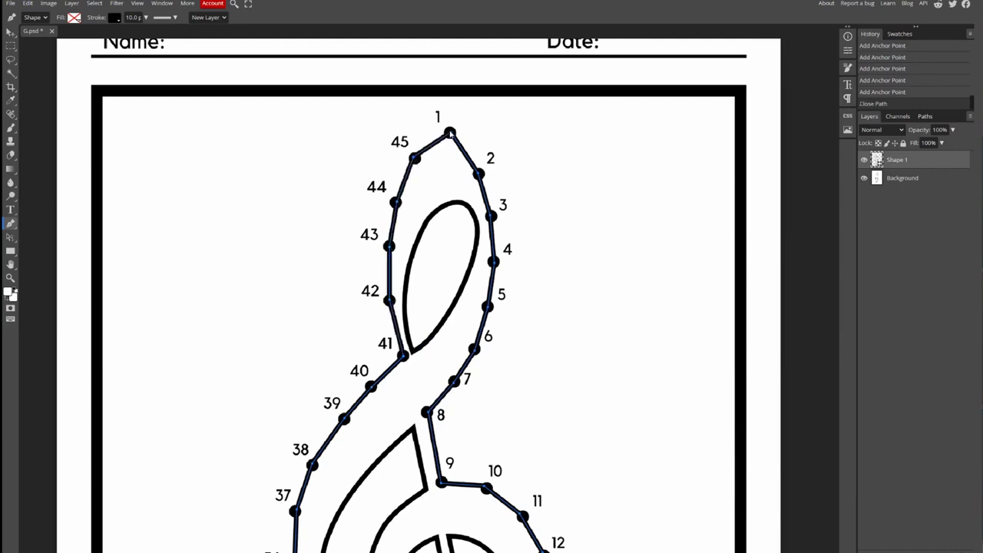
# - Rasterize the shape layer that holds the connected clef outline
pyautogui.rightClick(924, 163)
pyautogui.click(920, 273)
# - Examine the connected clef outline across the whole worksheet page
pyautogui.hscroll(2, 403, 284)
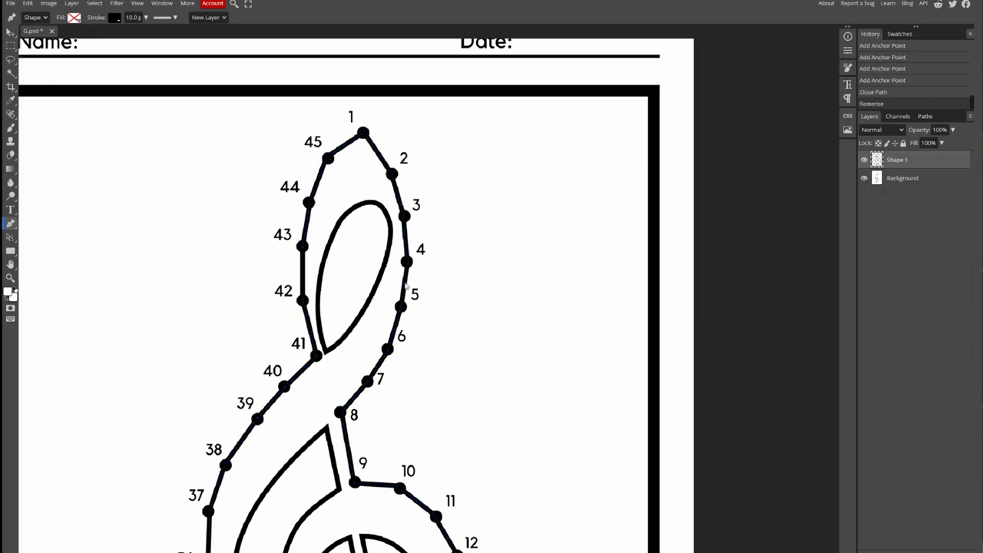
pyautogui.scroll(-3, 382, 285)
pyautogui.scroll(-1, 369, 288)
pyautogui.scroll(-2, 273, 307)
pyautogui.hscroll(-1, 272, 307)
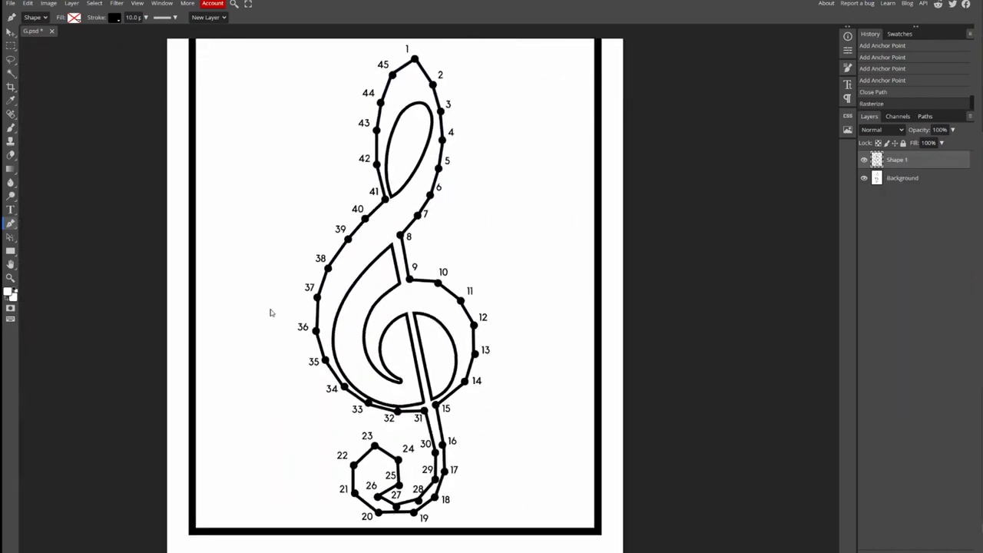
pyautogui.scroll(-1, 261, 314)
pyautogui.scroll(-1, 225, 315)
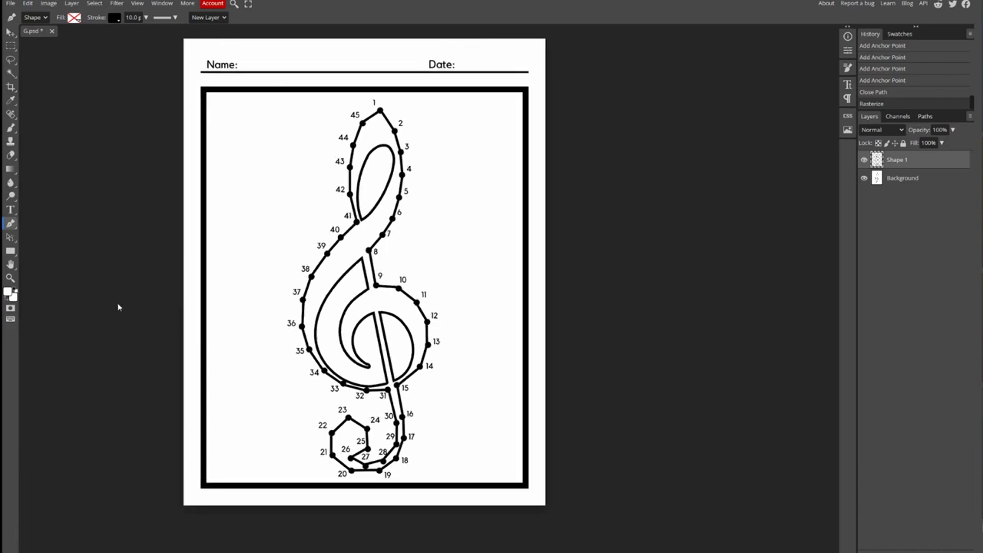
pyautogui.scroll(-1, 118, 308)
pyautogui.hscroll(-2, 118, 307)
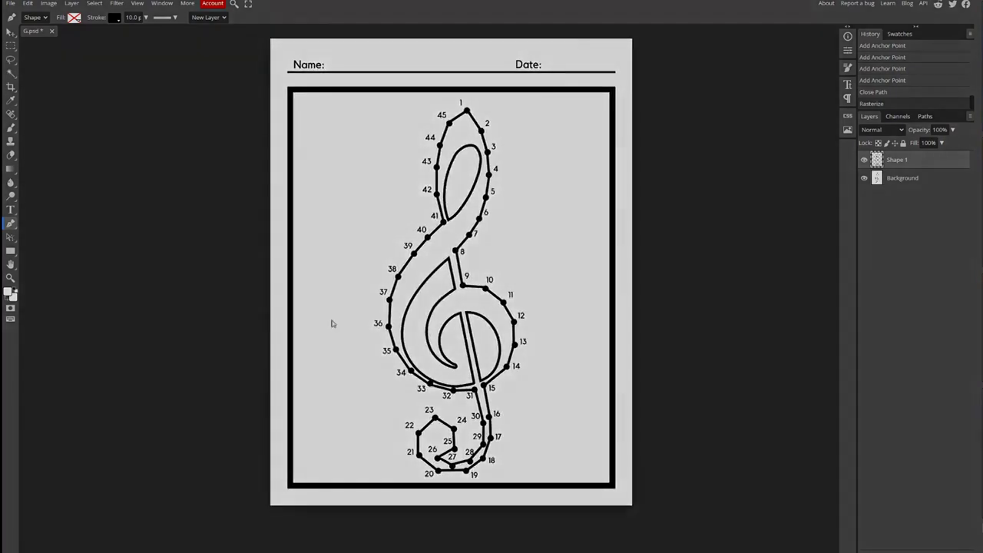